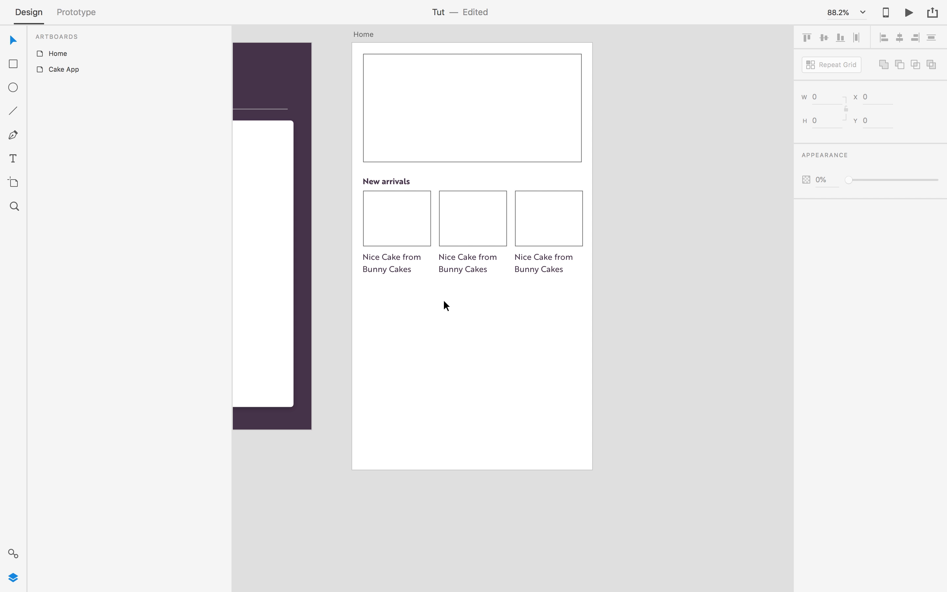
Group the New arrivals title with its three cake cards and repeat the group into three rows down the artboard.
{"action": "left_click", "coordinate": [385, 181]}
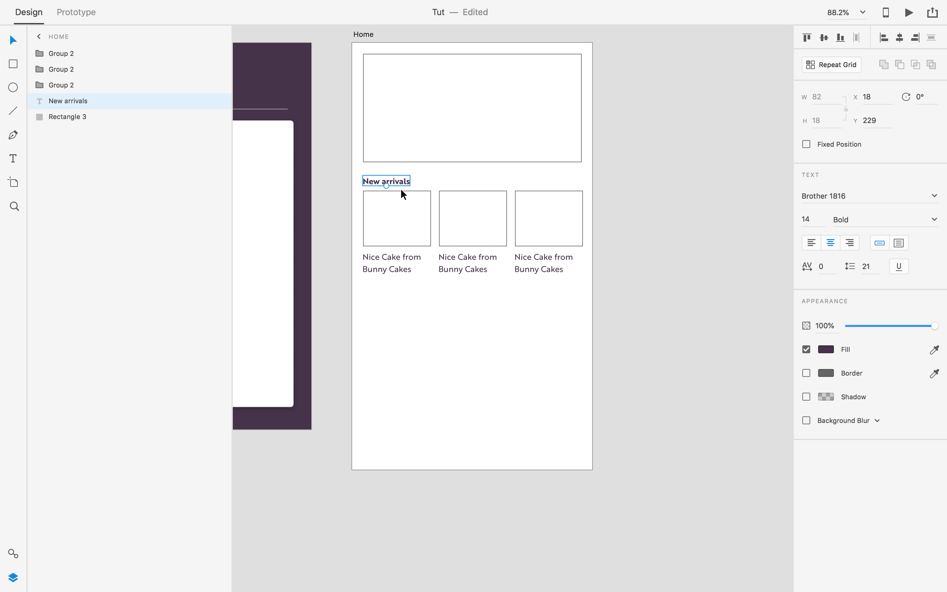
{"action": "left_click", "coordinate": [371, 208], "text": "shift"}
{"action": "left_click", "coordinate": [454, 213], "text": "shift"}
{"action": "left_click", "coordinate": [551, 221], "text": "shift"}
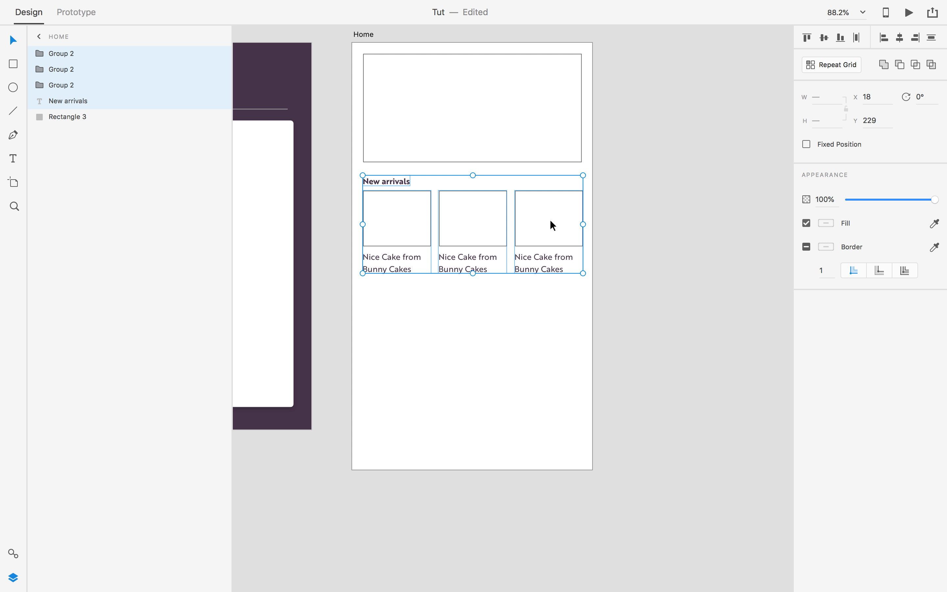
{"action": "key", "text": "super+g"}
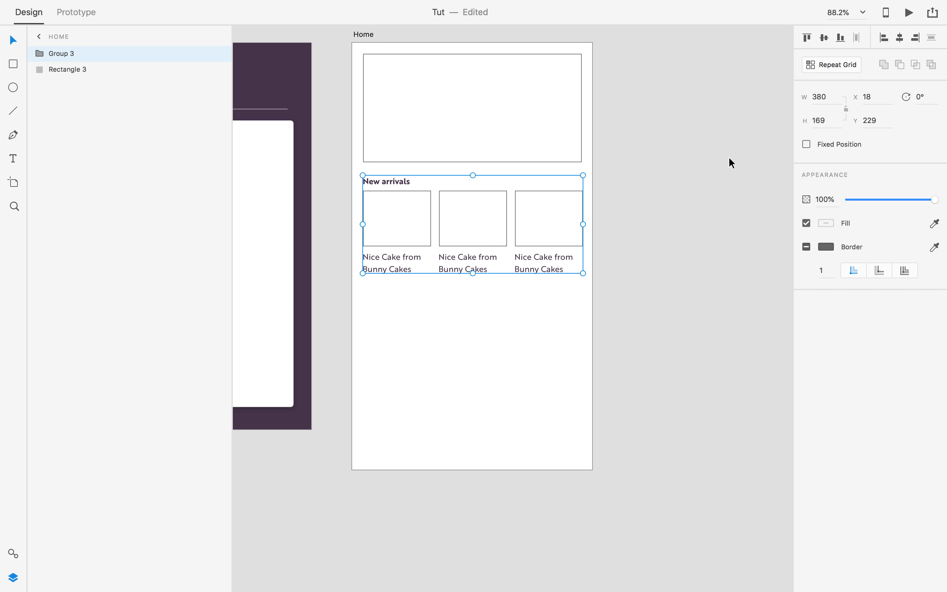
{"action": "left_click", "coordinate": [827, 69]}
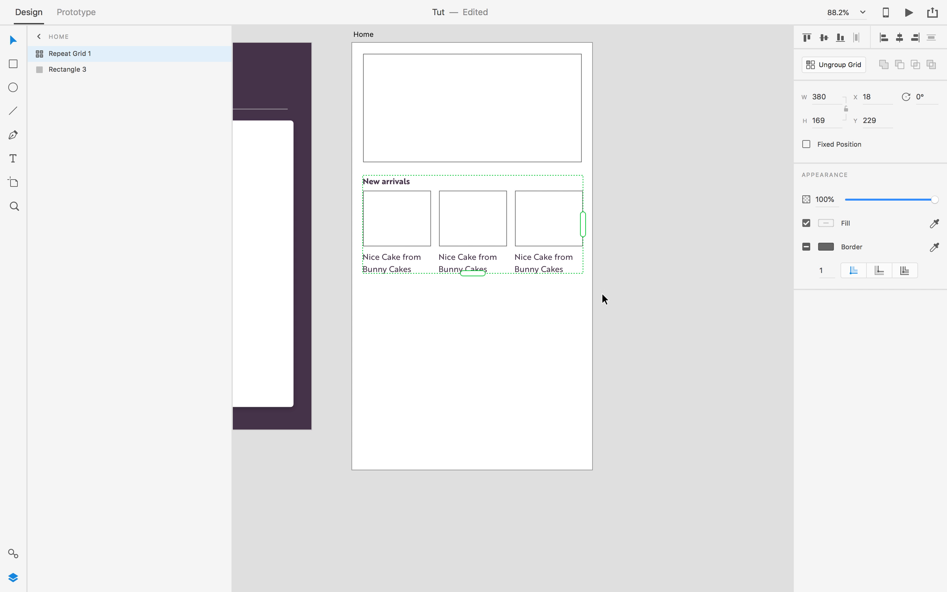
{"action": "left_click_drag", "start_coordinate": [476, 277], "coordinate": [496, 469]}
{"action": "key", "text": "Escape"}
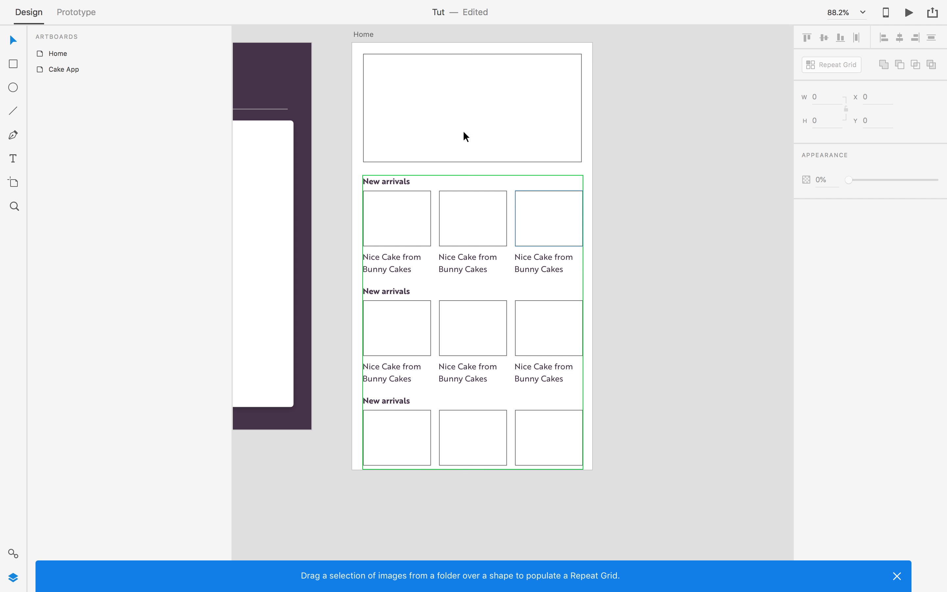
Stretch the Home artboard's bottom edge down to 789 px tall, leaving space below the third row.
{"action": "left_click", "coordinate": [361, 37]}
{"action": "left_click_drag", "start_coordinate": [672, 362], "coordinate": [678, 309]}
{"action": "left_click_drag", "start_coordinate": [478, 416], "coordinate": [476, 447]}
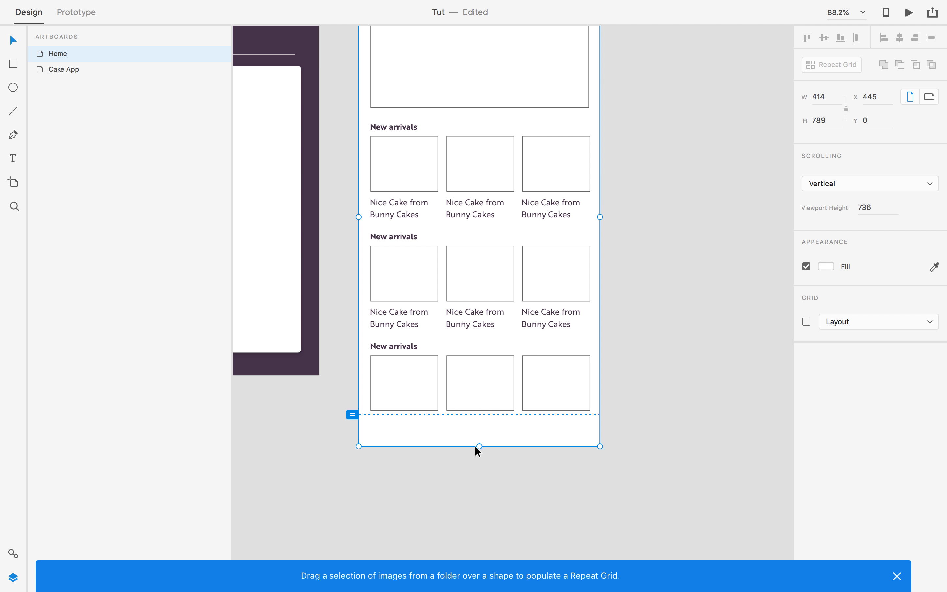
{"action": "scroll", "coordinate": [477, 448], "scroll_direction": "down", "scroll_amount": 5}
{"action": "scroll", "coordinate": [477, 449], "scroll_direction": "up", "scroll_amount": 9}
{"action": "scroll", "coordinate": [476, 450], "scroll_direction": "down", "scroll_amount": 5}
{"action": "left_click_drag", "start_coordinate": [480, 479], "coordinate": [478, 520]}
{"action": "left_click", "coordinate": [651, 404]}
{"action": "left_click_drag", "start_coordinate": [651, 323], "coordinate": [605, 360]}
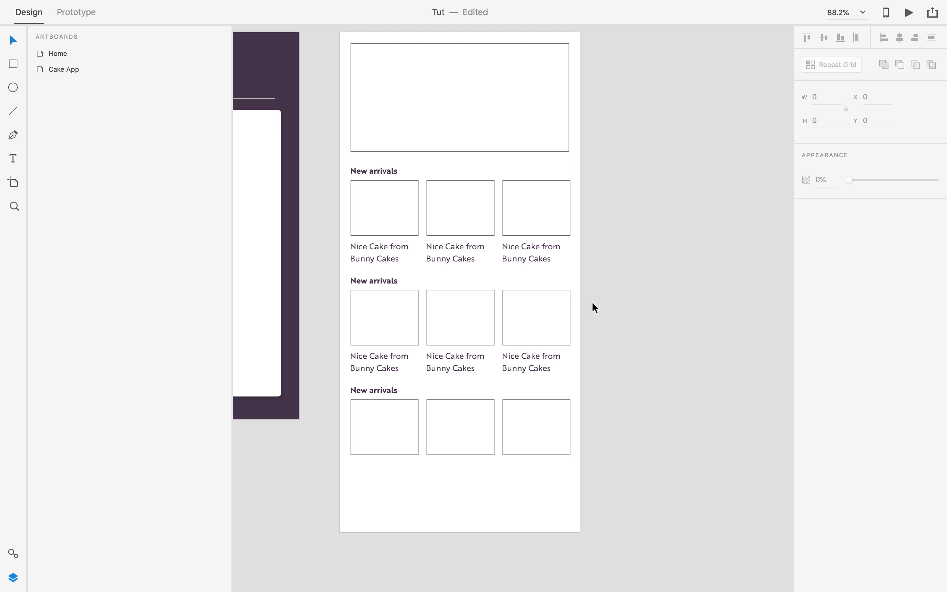
Ungroup the repeat grid into separate sections and select the second section.
{"action": "left_click", "coordinate": [396, 214]}
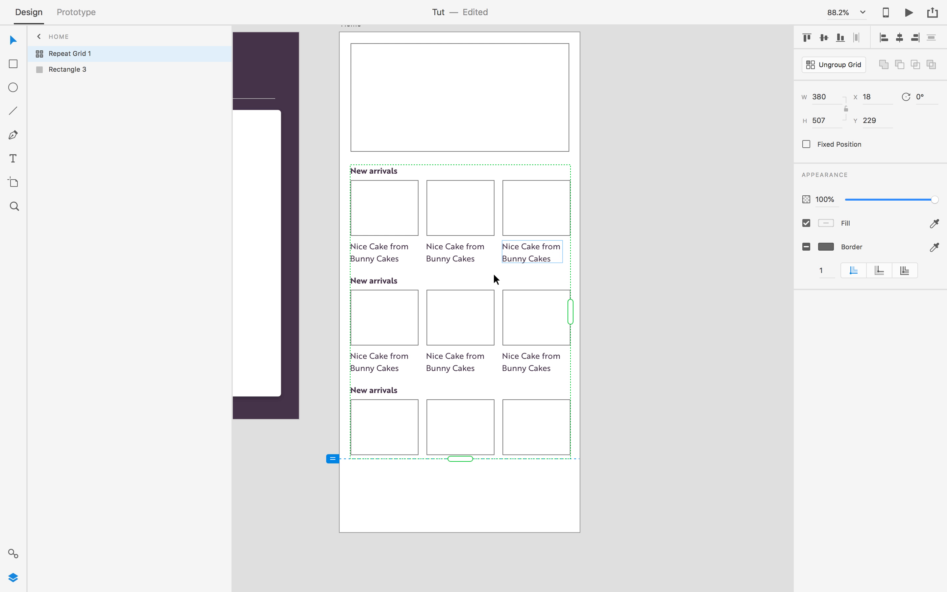
{"action": "left_click", "coordinate": [830, 64]}
{"action": "left_click", "coordinate": [697, 207]}
{"action": "left_click", "coordinate": [375, 358]}
{"action": "left_click", "coordinate": [552, 384]}
{"action": "left_click", "coordinate": [374, 279]}
Left-align the second section heading and retype it as 'Trending Cakes'.
{"action": "double_click", "coordinate": [374, 279]}
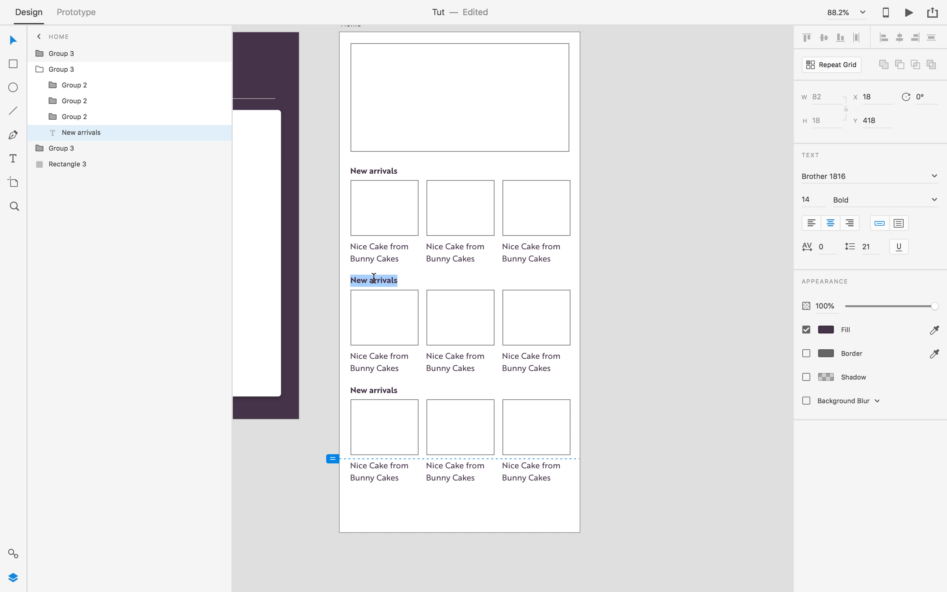
{"action": "type", "text": "T"}
{"action": "key", "text": "super+z"}
{"action": "key", "text": "super+z"}
{"action": "left_click", "coordinate": [816, 227]}
{"action": "triple_click", "coordinate": [370, 283]}
{"action": "type", "text": "Trending Cakes"}
{"action": "key", "text": "Escape"}
Left-align the third section heading and retype it as 'Popular'.
{"action": "triple_click", "coordinate": [385, 390]}
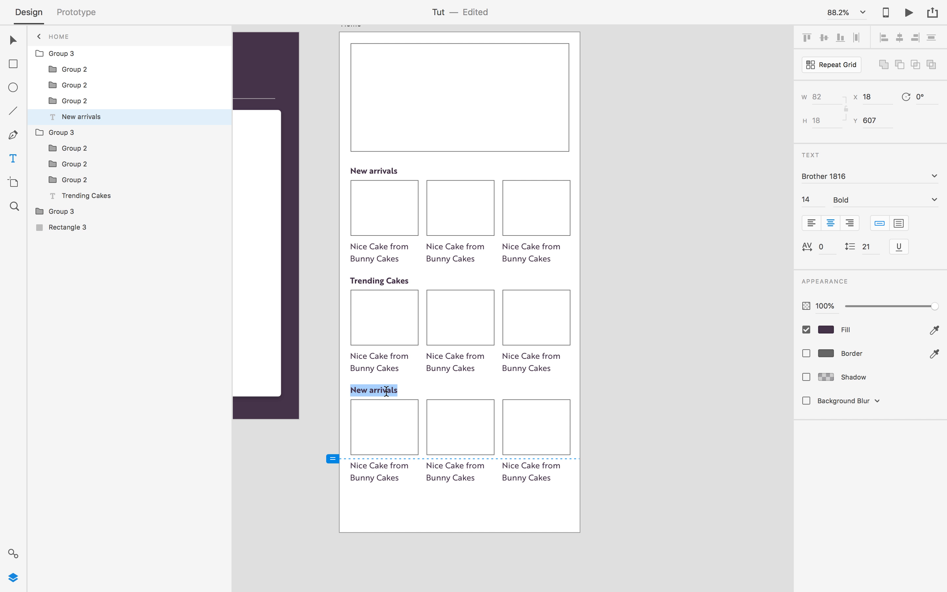
{"action": "type", "text": "M"}
{"action": "key", "text": "BackSpace"}
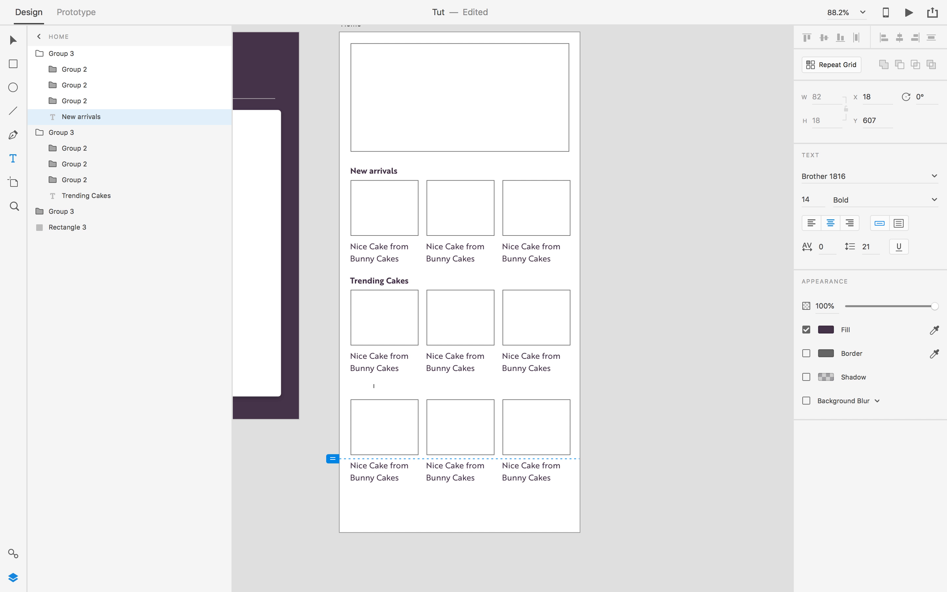
{"action": "key", "text": "super+z"}
{"action": "left_click", "coordinate": [820, 234]}
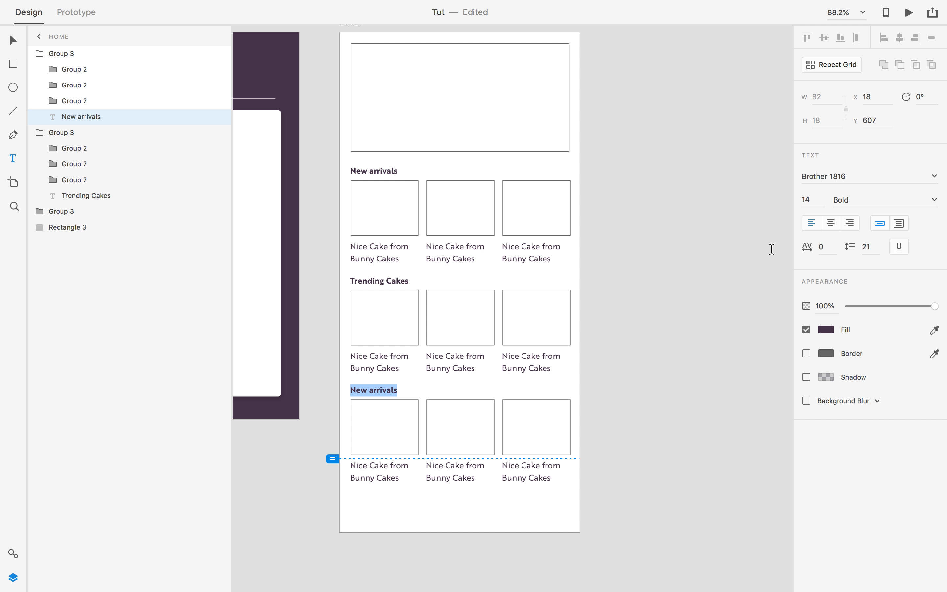
{"action": "left_click", "coordinate": [371, 395]}
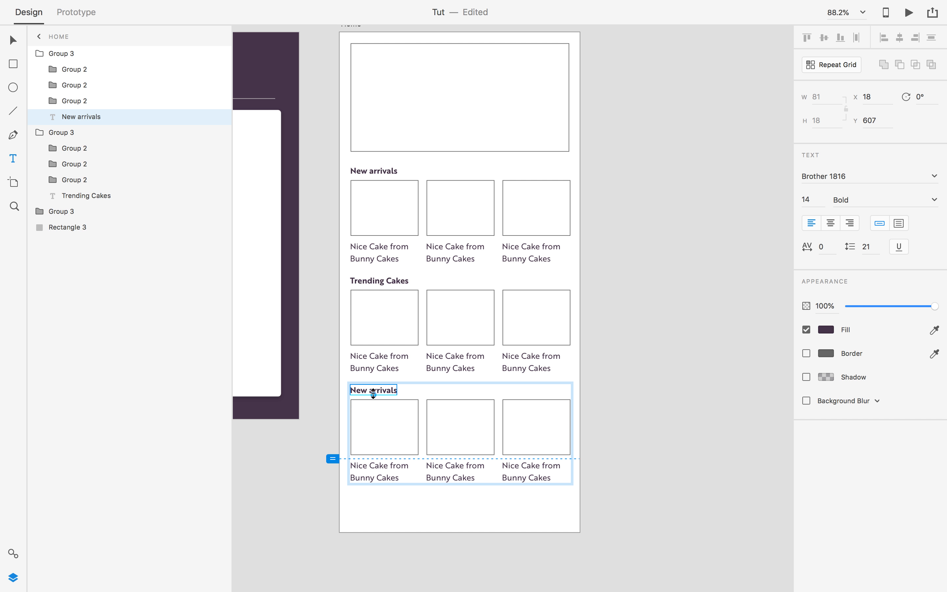
{"action": "triple_click", "coordinate": [374, 390]}
{"action": "type", "text": "Most"}
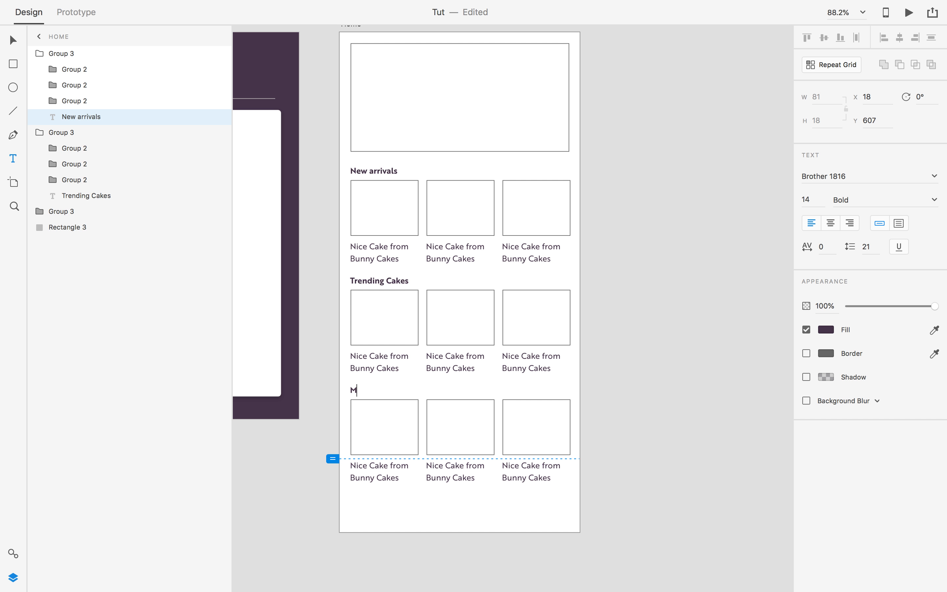
{"action": "key", "text": "BackSpace"}
{"action": "key", "text": "BackSpace"}
{"action": "key", "text": "BackSpace"}
{"action": "key", "text": "BackSpace"}
{"action": "type", "text": "Popular"}
{"action": "left_click", "coordinate": [12, 39]}
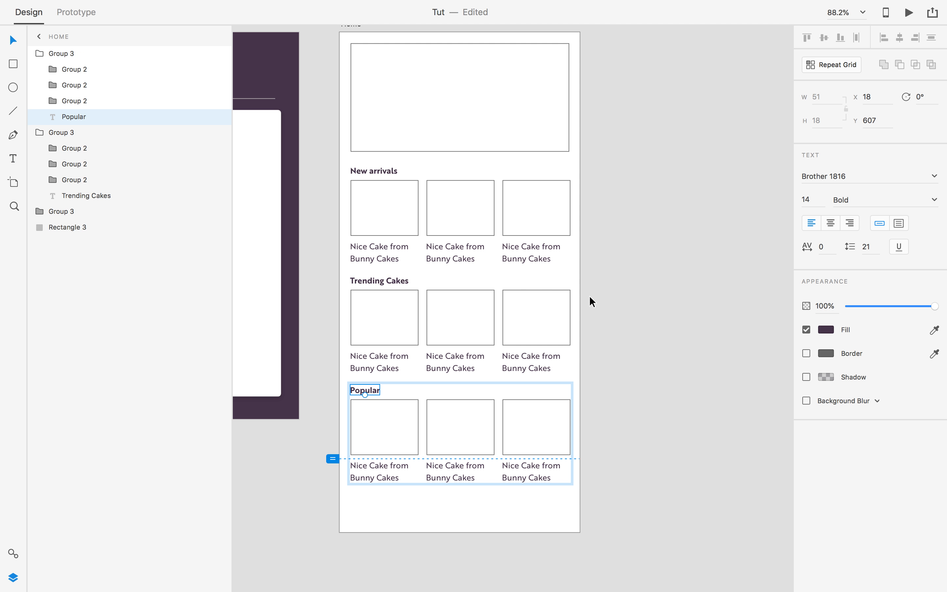
{"action": "left_click", "coordinate": [639, 363]}
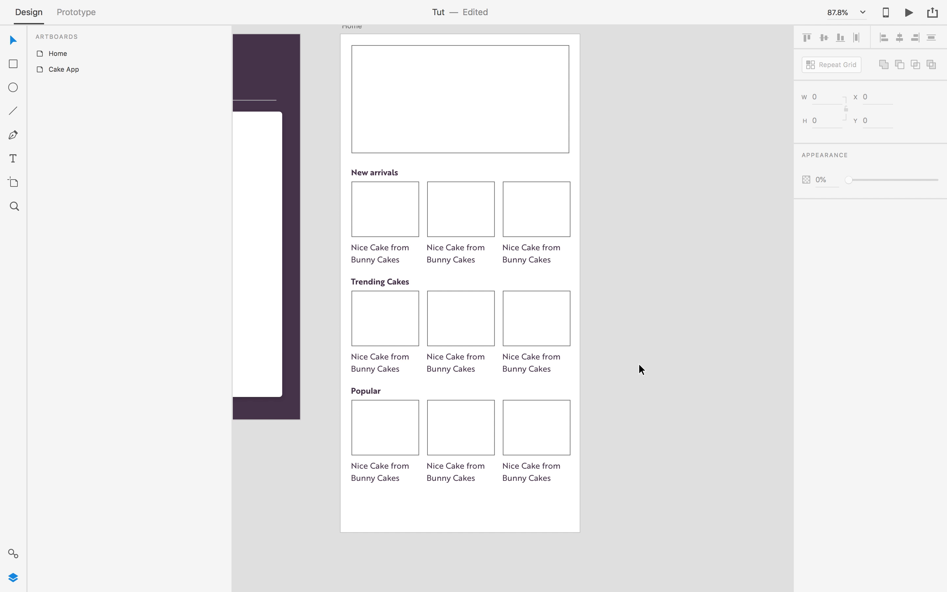
Move the banner and all three card sections down the Home artboard.
{"action": "scroll", "coordinate": [639, 364], "scroll_direction": "right", "scroll_amount": 2}
{"action": "scroll", "coordinate": [616, 367], "scroll_direction": "down", "scroll_amount": 1}
{"action": "scroll", "coordinate": [630, 184], "scroll_direction": "down", "scroll_amount": 1}
{"action": "left_click_drag", "start_coordinate": [593, 74], "coordinate": [305, 497]}
{"action": "left_click_drag", "start_coordinate": [433, 321], "coordinate": [434, 347]}
{"action": "left_click", "coordinate": [584, 277]}
{"action": "left_click_drag", "start_coordinate": [591, 198], "coordinate": [609, 271]}
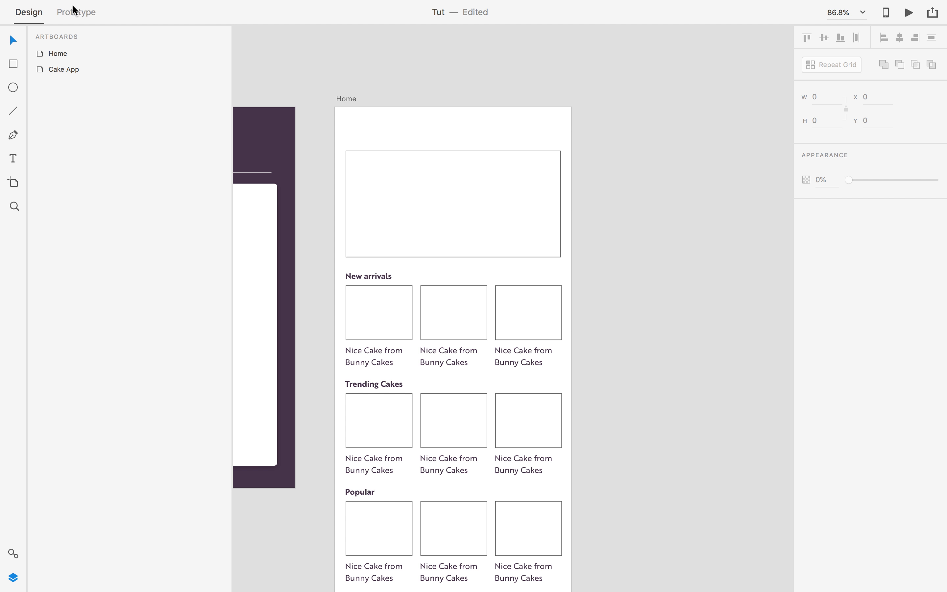
Draw a full-width 414 × 53 header rectangle across the top of the artboard.
{"action": "left_click", "coordinate": [14, 62]}
{"action": "left_click_drag", "start_coordinate": [335, 109], "coordinate": [569, 137]}
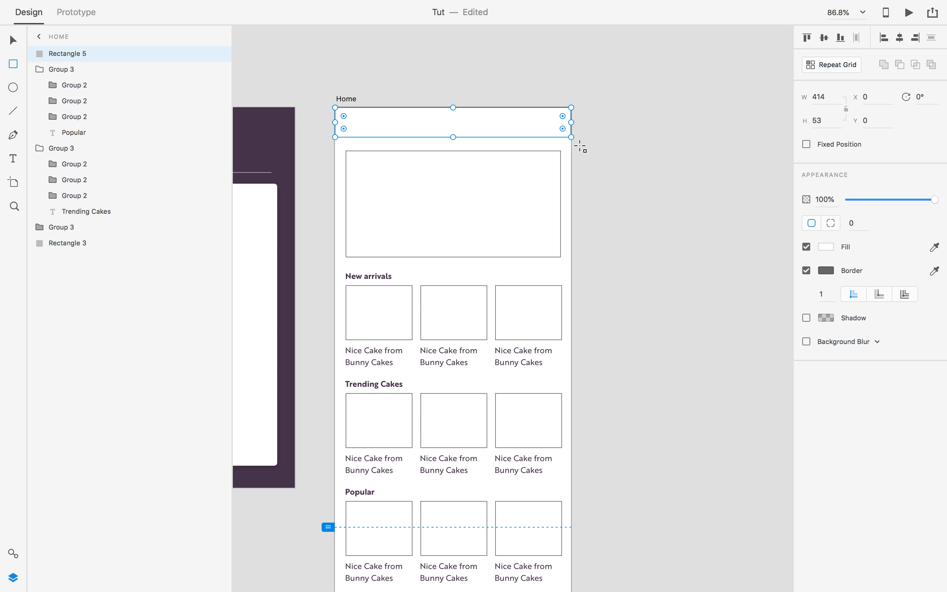
{"action": "key", "text": "v"}
{"action": "left_click", "coordinate": [582, 149]}
{"action": "scroll", "coordinate": [459, 117], "scroll_direction": "up", "scroll_amount": 1}
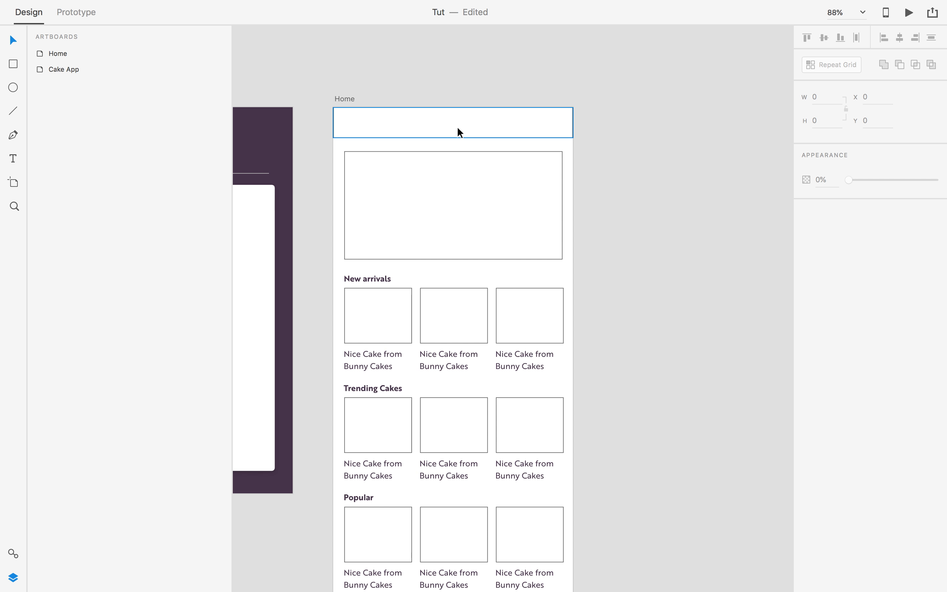
{"action": "scroll", "coordinate": [457, 127], "scroll_direction": "up", "scroll_amount": 3}
{"action": "key", "text": "p"}
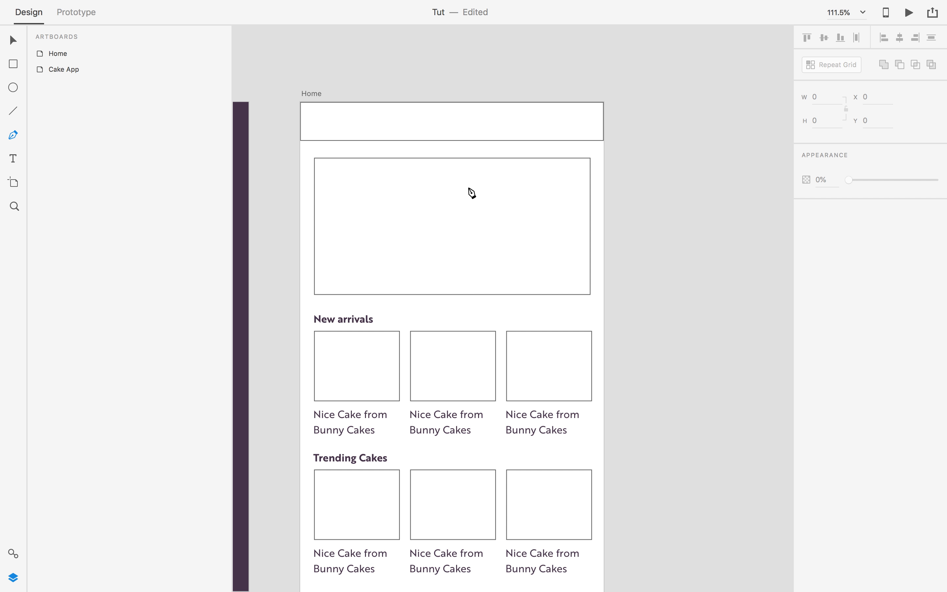
Draw a short horizontal line inside the header bar and duplicate it below for the menu lines.
{"action": "left_click", "coordinate": [456, 122]}
{"action": "left_click", "coordinate": [482, 121]}
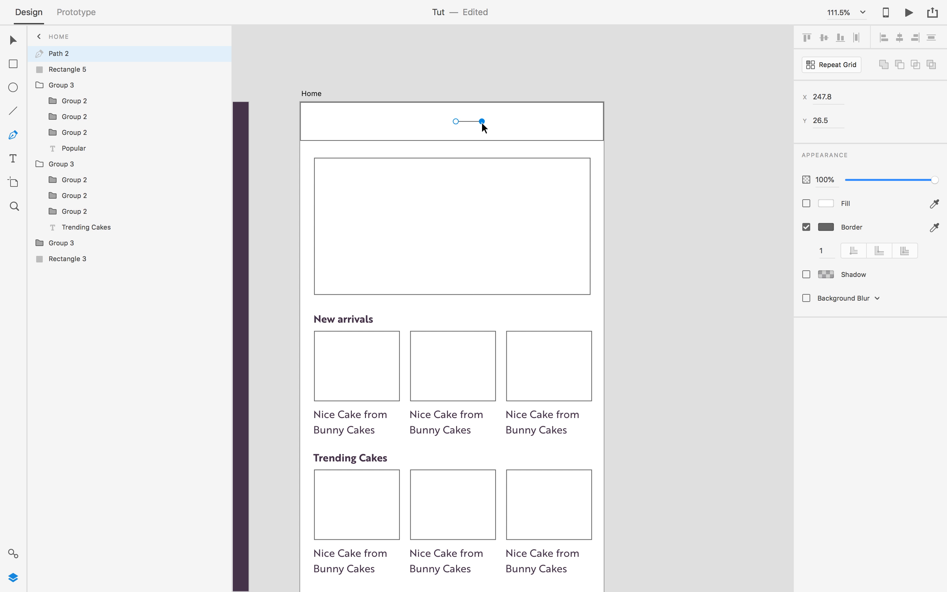
{"action": "key", "text": "Escape"}
{"action": "left_click", "coordinate": [506, 140]}
{"action": "left_click", "coordinate": [469, 122]}
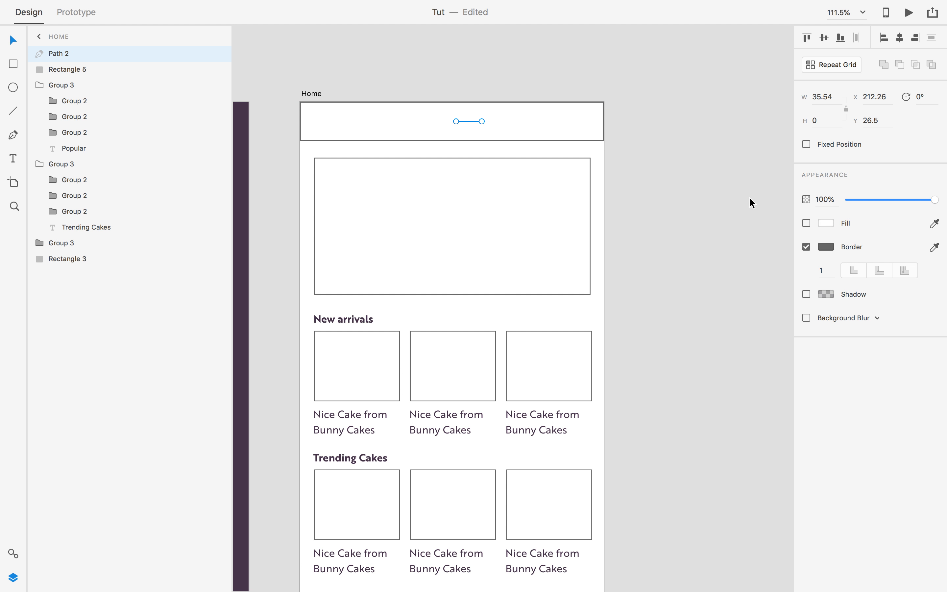
{"action": "scroll", "coordinate": [465, 128], "scroll_direction": "up", "scroll_amount": 2}
{"action": "left_click_drag", "start_coordinate": [455, 122], "coordinate": [460, 122]}
{"action": "scroll", "coordinate": [472, 124], "scroll_direction": "up", "scroll_amount": 1}
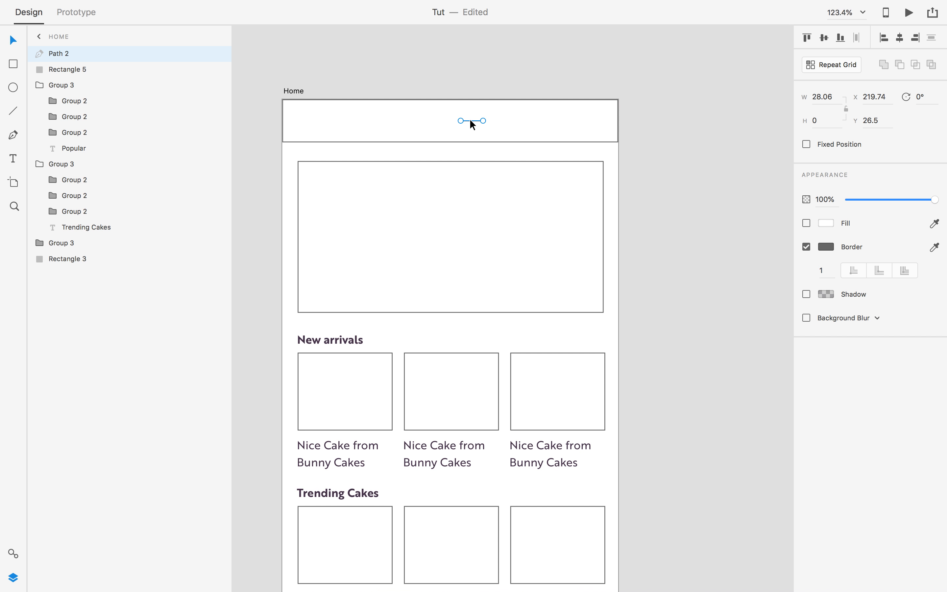
{"action": "left_click_drag", "start_coordinate": [470, 121], "coordinate": [472, 129]}
Group the three lines into a menu icon and narrow it to 20.64 × 12.
{"action": "left_click", "coordinate": [471, 125], "text": "shift"}
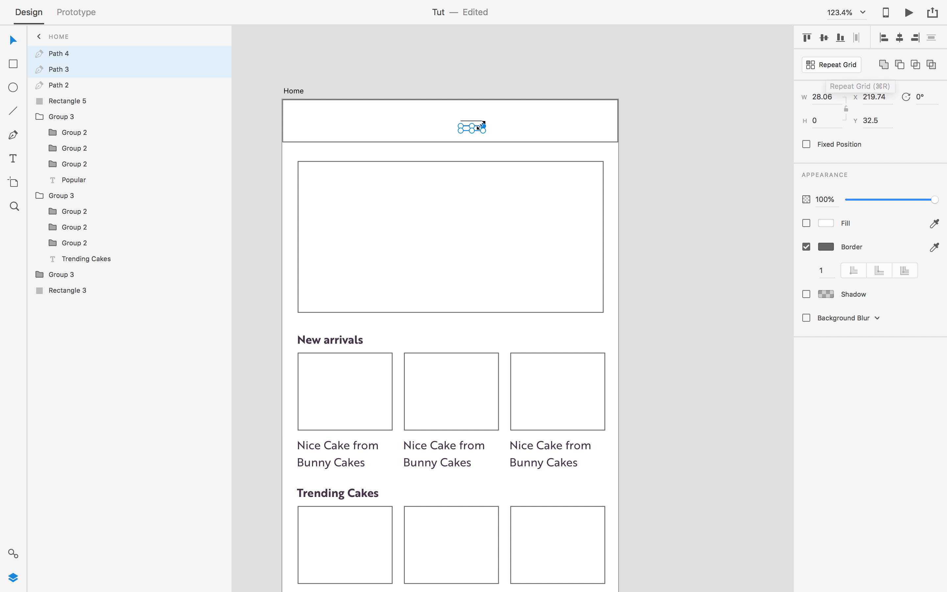
{"action": "scroll", "coordinate": [484, 125], "scroll_direction": "up", "scroll_amount": 1}
{"action": "scroll", "coordinate": [473, 121], "scroll_direction": "up", "scroll_amount": 3}
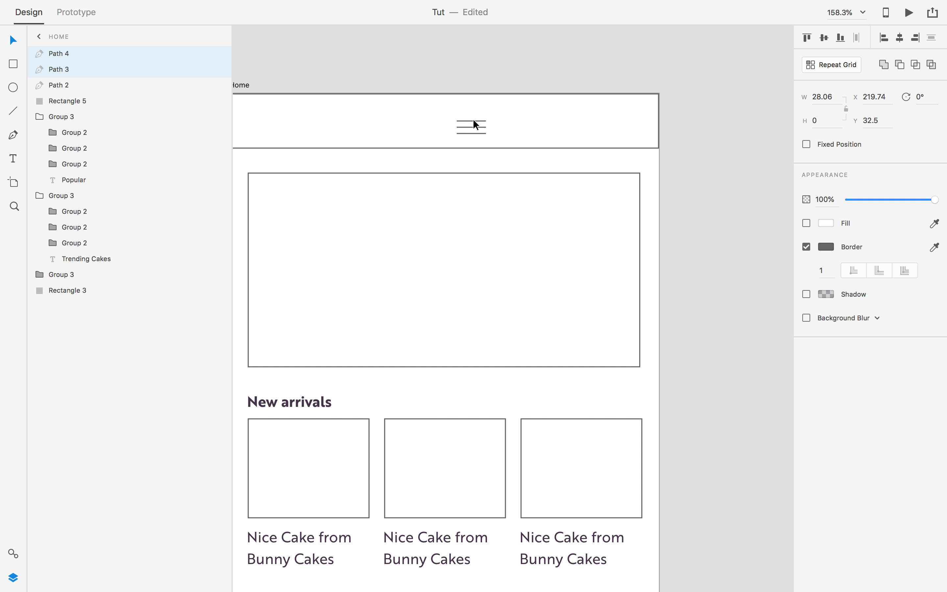
{"action": "left_click", "coordinate": [476, 120], "text": "shift"}
{"action": "key", "text": "super+g"}
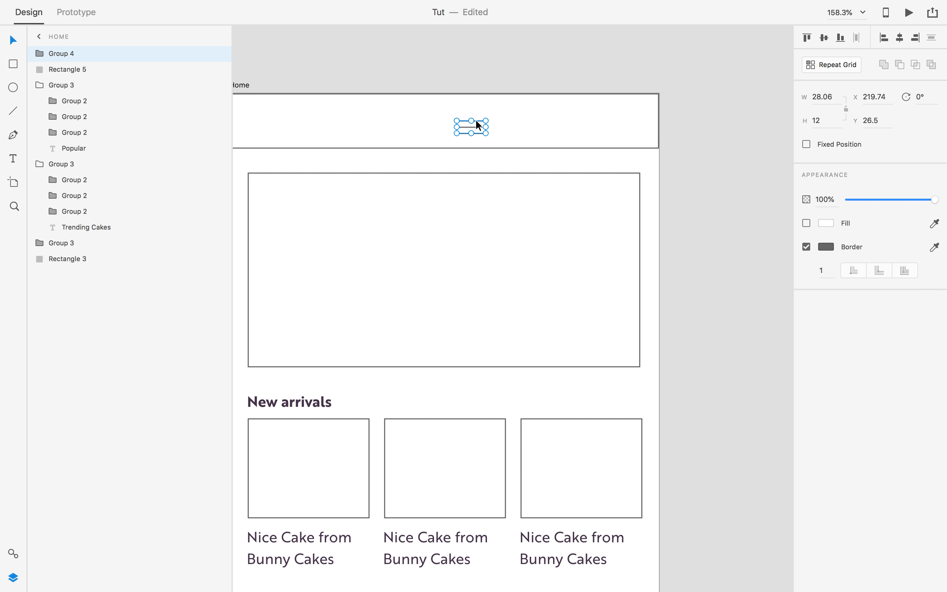
{"action": "scroll", "coordinate": [481, 135], "scroll_direction": "down", "scroll_amount": 3}
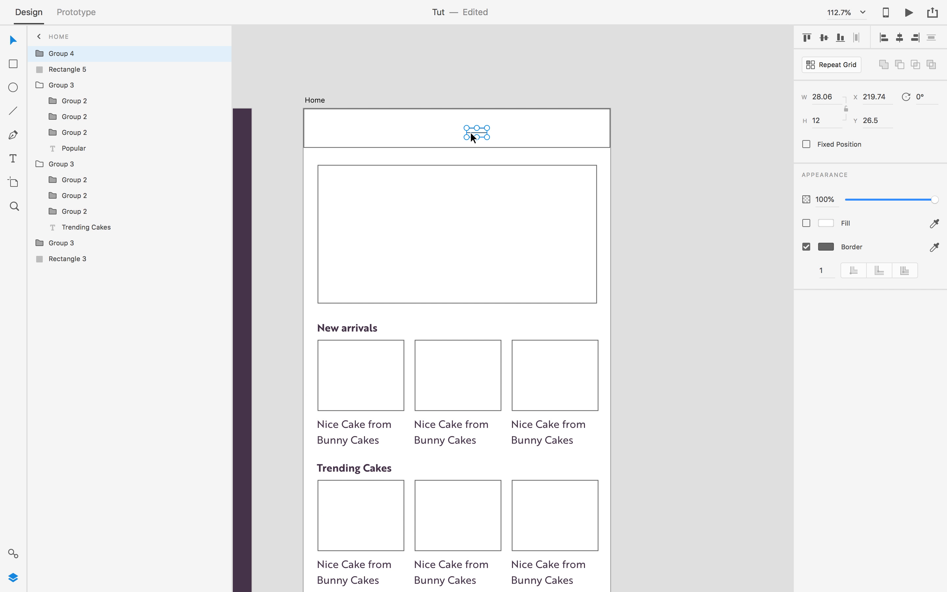
{"action": "scroll", "coordinate": [471, 133], "scroll_direction": "up", "scroll_amount": 5}
{"action": "left_click_drag", "start_coordinate": [457, 129], "coordinate": [473, 129]}
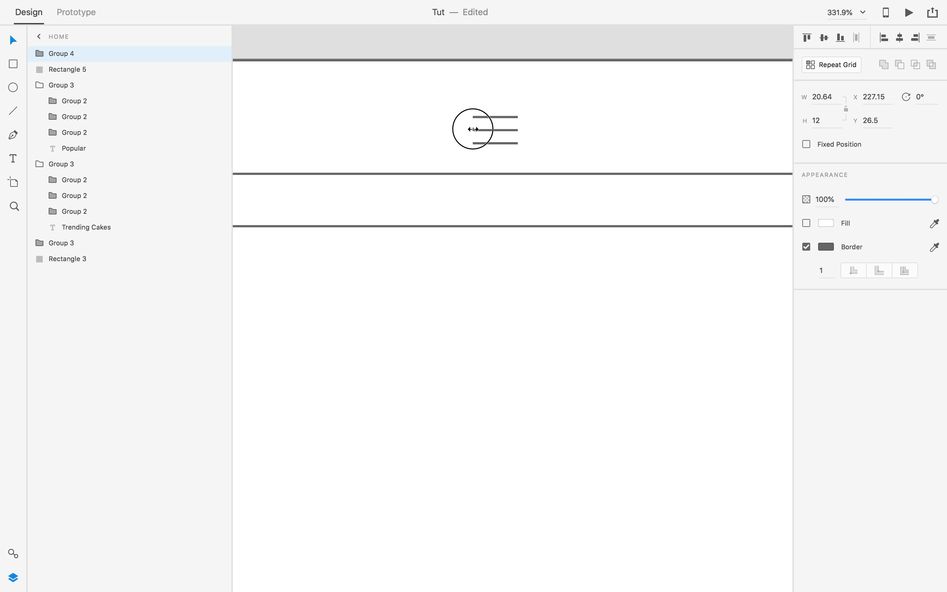
Move the menu icon to the header's right end and centre it vertically in the bar.
{"action": "scroll", "coordinate": [482, 145], "scroll_direction": "down", "scroll_amount": 5}
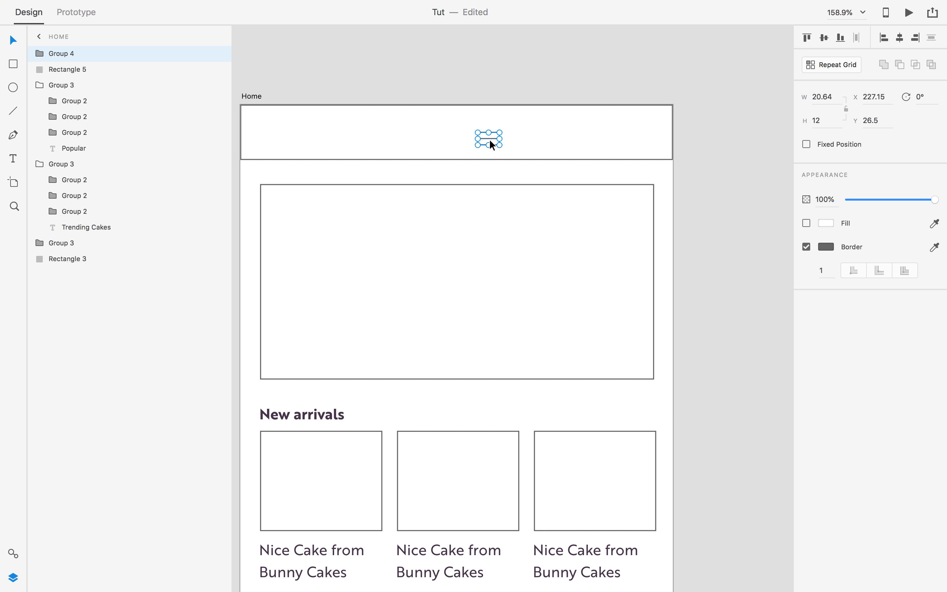
{"action": "left_click_drag", "start_coordinate": [489, 140], "coordinate": [639, 139]}
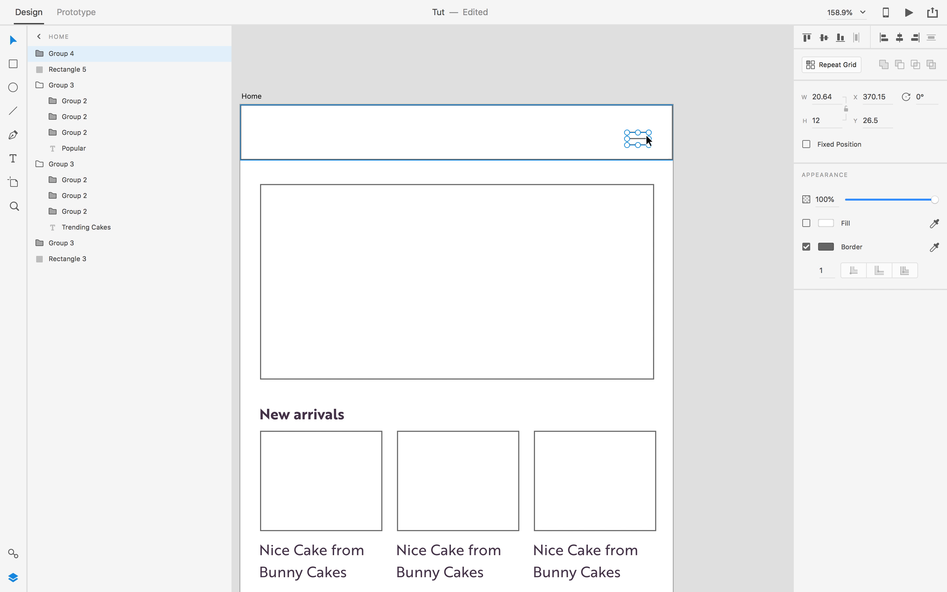
{"action": "left_click", "coordinate": [661, 147], "text": "shift"}
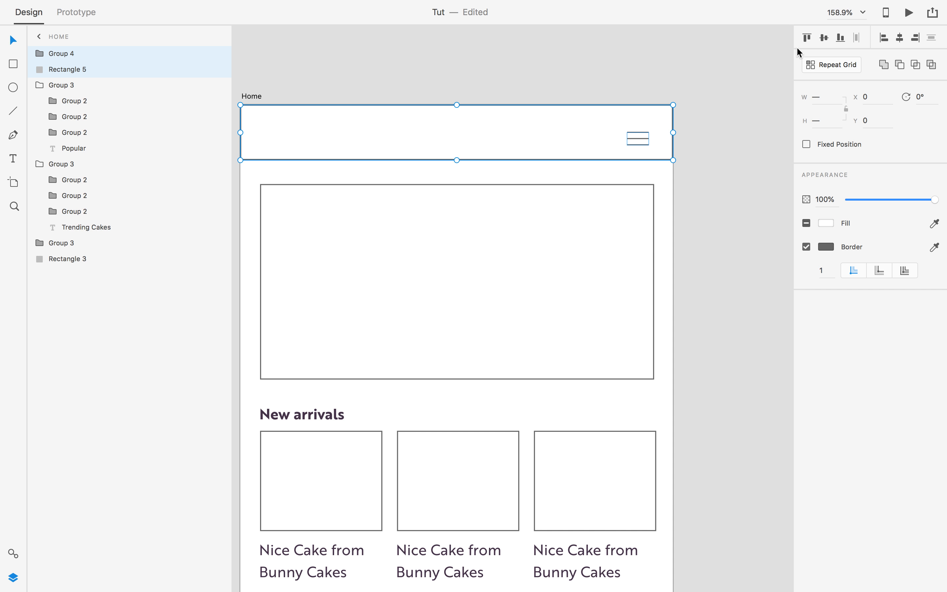
{"action": "left_click", "coordinate": [824, 38]}
{"action": "left_click", "coordinate": [736, 140]}
{"action": "scroll", "coordinate": [722, 172], "scroll_direction": "down", "scroll_amount": 3}
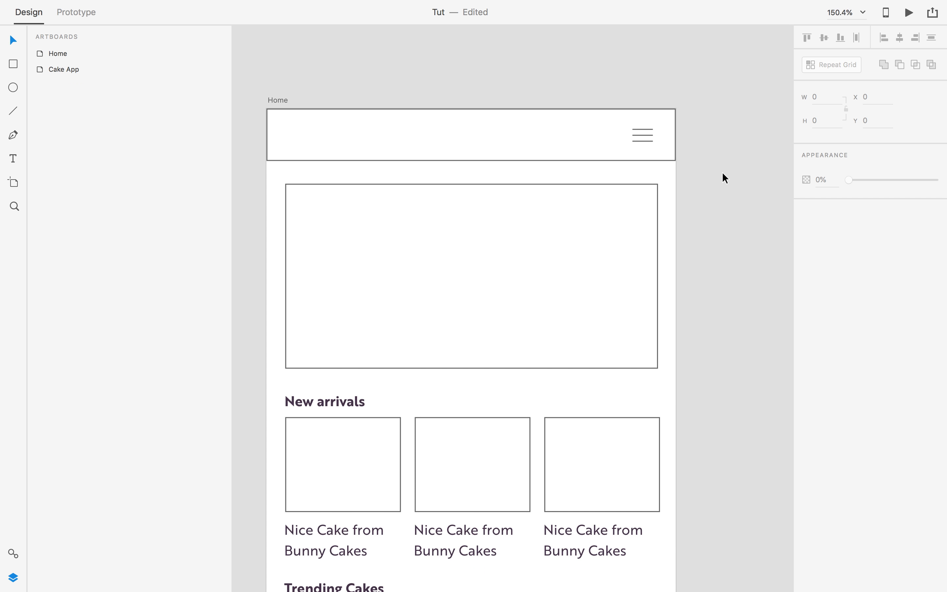
Add 'LOGO' text in the header and nudge it to the bar's left end.
{"action": "key", "text": "t"}
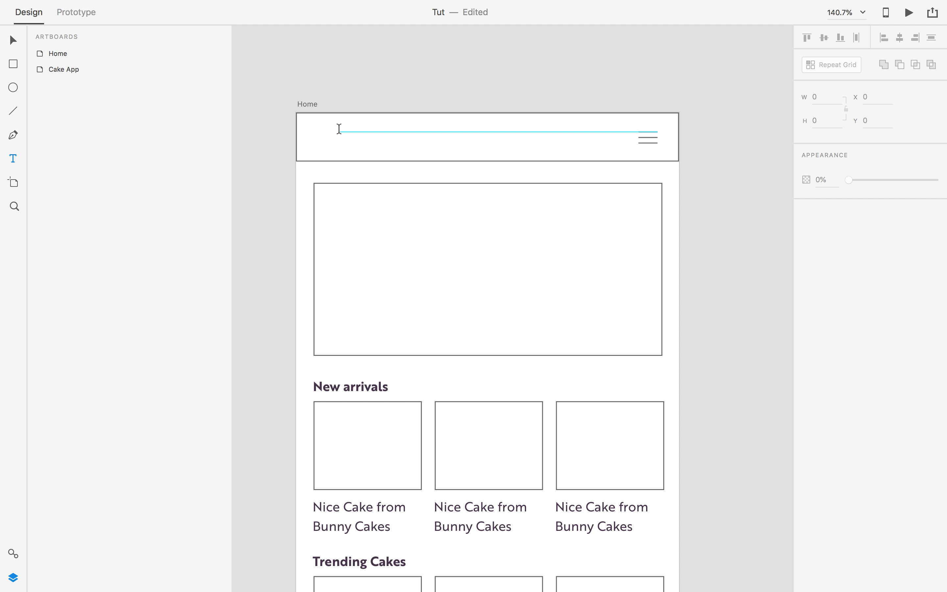
{"action": "left_click", "coordinate": [332, 138]}
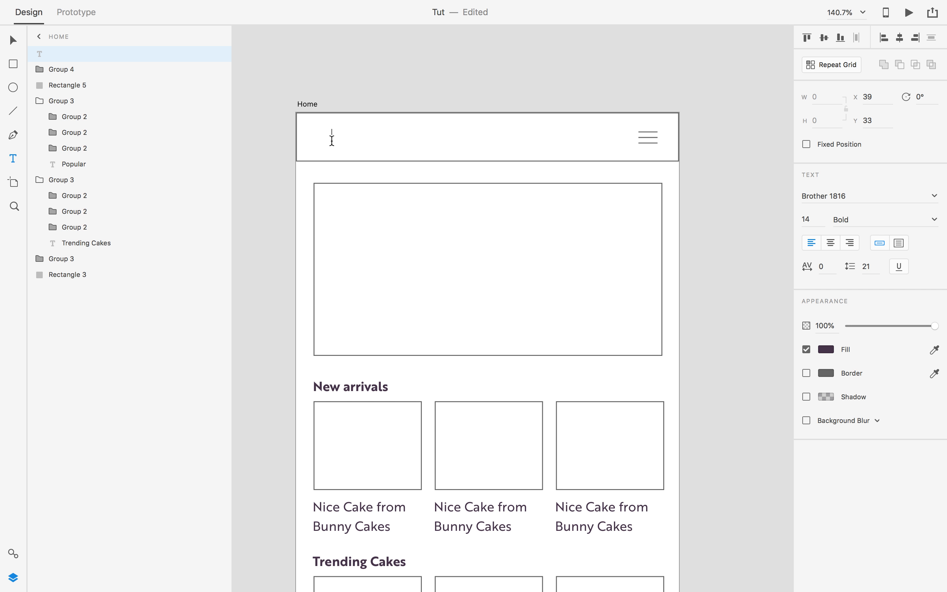
{"action": "type", "text": "LOGO"}
{"action": "key", "text": "Escape"}
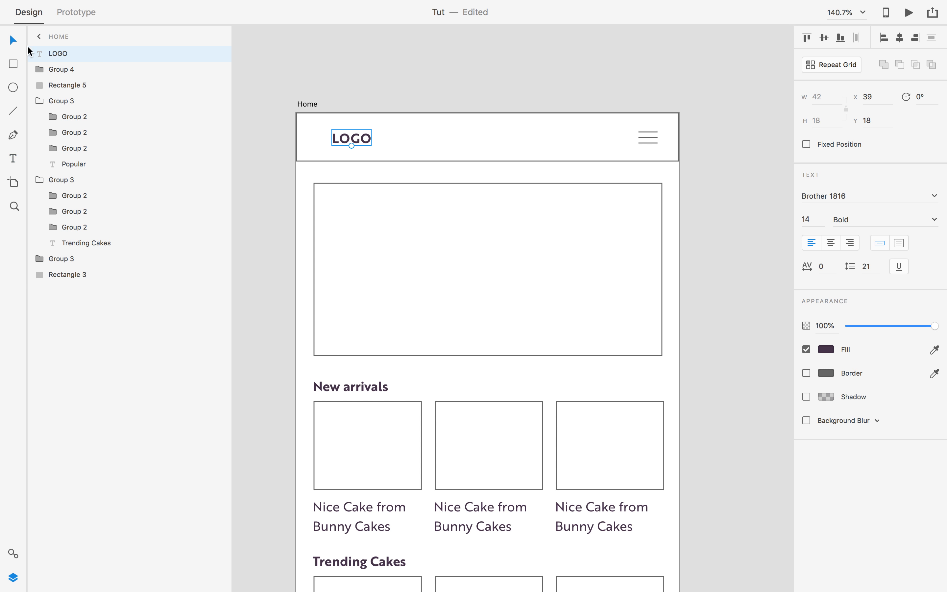
{"action": "left_click", "coordinate": [275, 166]}
{"action": "left_click_drag", "start_coordinate": [352, 143], "coordinate": [337, 146]}
{"action": "left_click", "coordinate": [274, 167]}
{"action": "scroll", "coordinate": [290, 180], "scroll_direction": "down", "scroll_amount": 5}
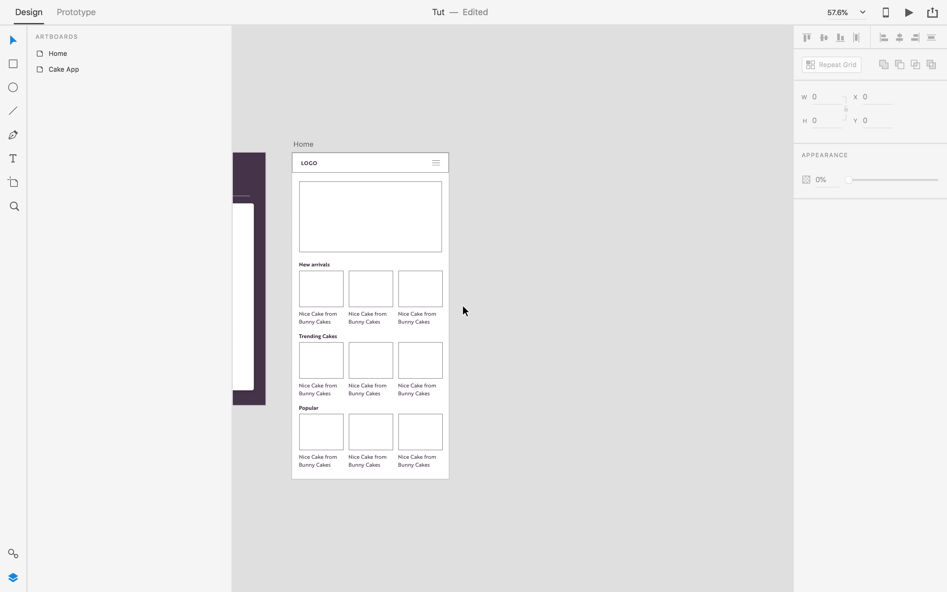
{"action": "left_click_drag", "start_coordinate": [513, 311], "coordinate": [574, 218]}
{"action": "scroll", "coordinate": [532, 234], "scroll_direction": "up", "scroll_amount": 1}
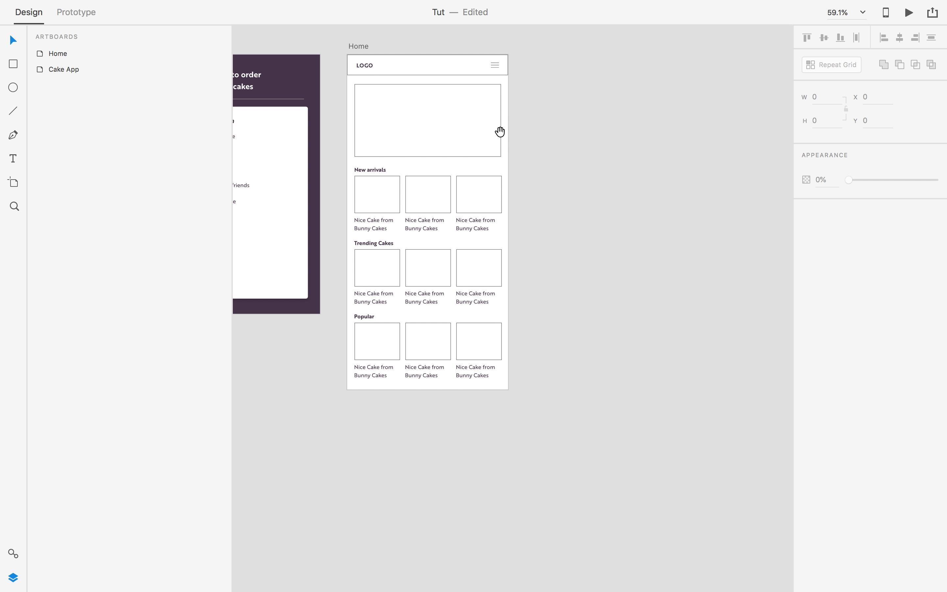
{"action": "left_click_drag", "start_coordinate": [501, 132], "coordinate": [554, 198]}
{"action": "scroll", "coordinate": [592, 339], "scroll_direction": "up", "scroll_amount": 3}
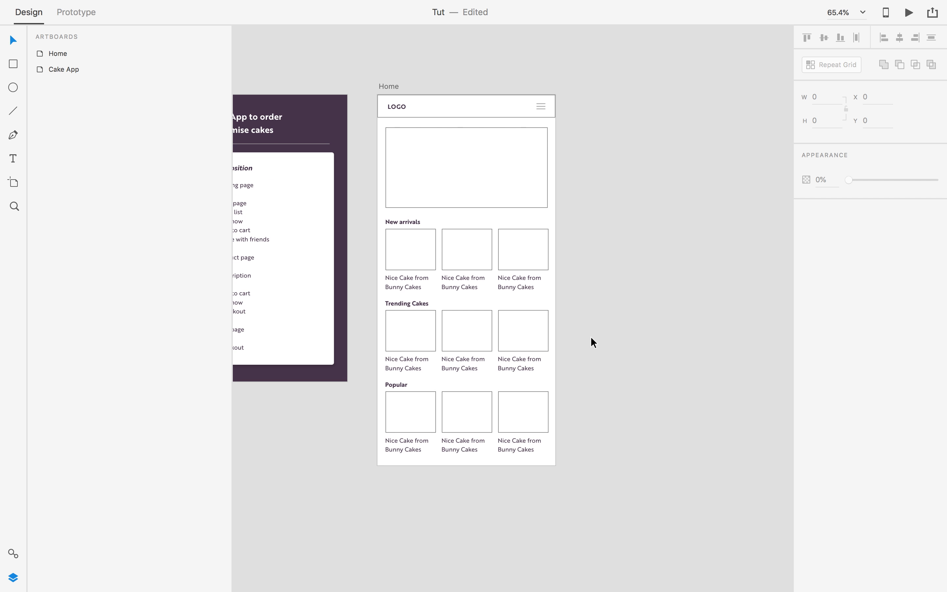
{"action": "scroll", "coordinate": [594, 342], "scroll_direction": "up", "scroll_amount": 4}
{"action": "left_click_drag", "start_coordinate": [592, 332], "coordinate": [531, 344]}
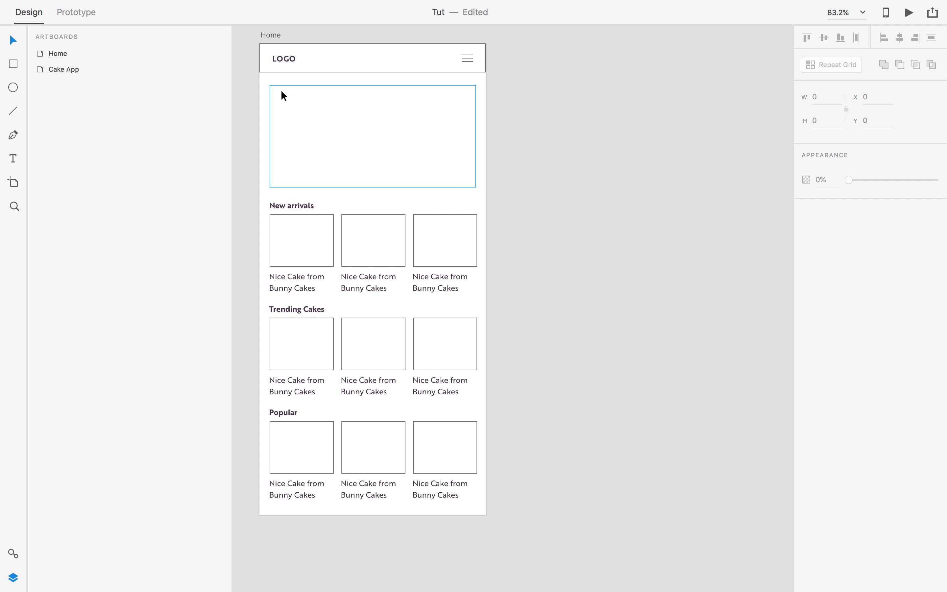
{"action": "scroll", "coordinate": [651, 262], "scroll_direction": "left", "scroll_amount": 6}
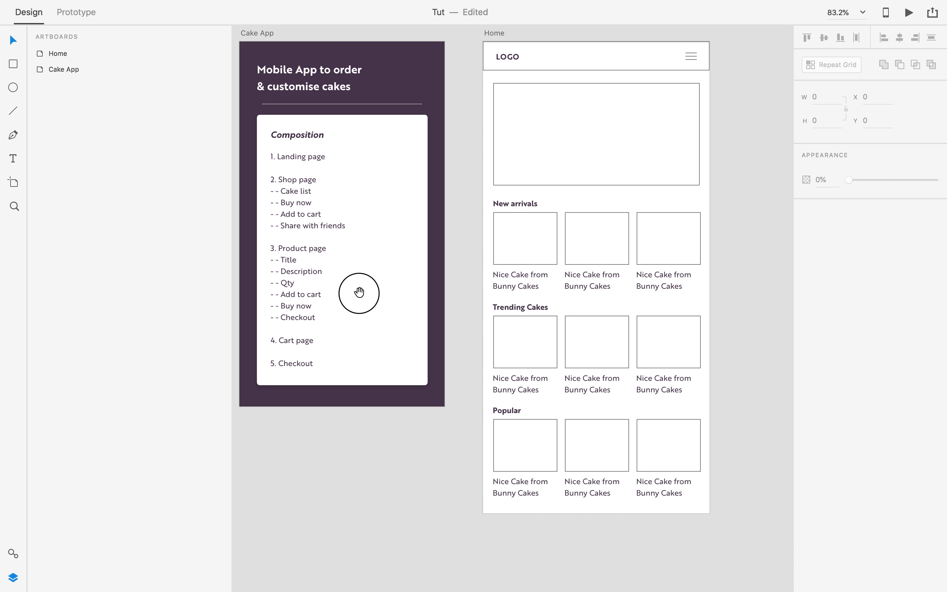
{"action": "scroll", "coordinate": [455, 339], "scroll_direction": "right", "scroll_amount": 6}
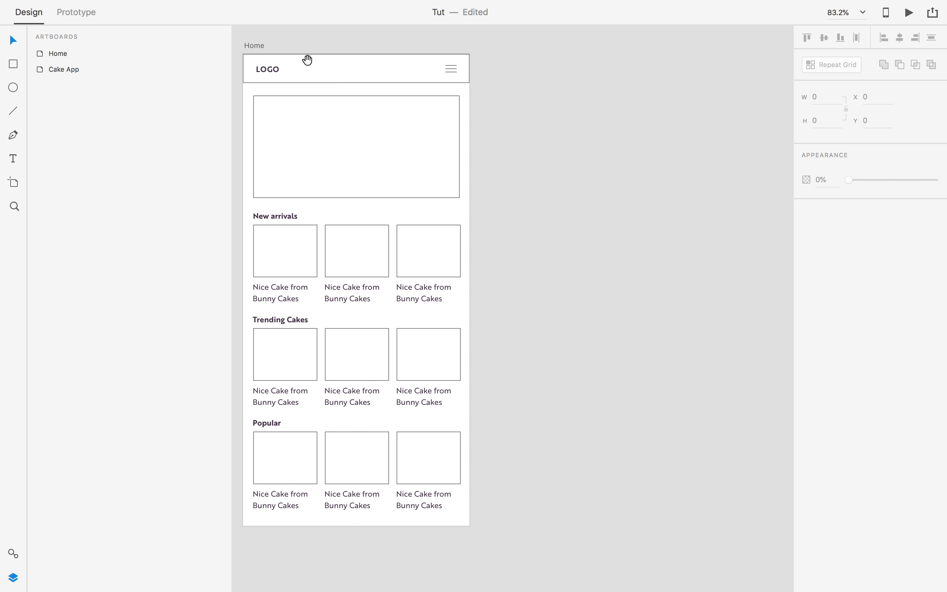
{"action": "left_click", "coordinate": [256, 45]}
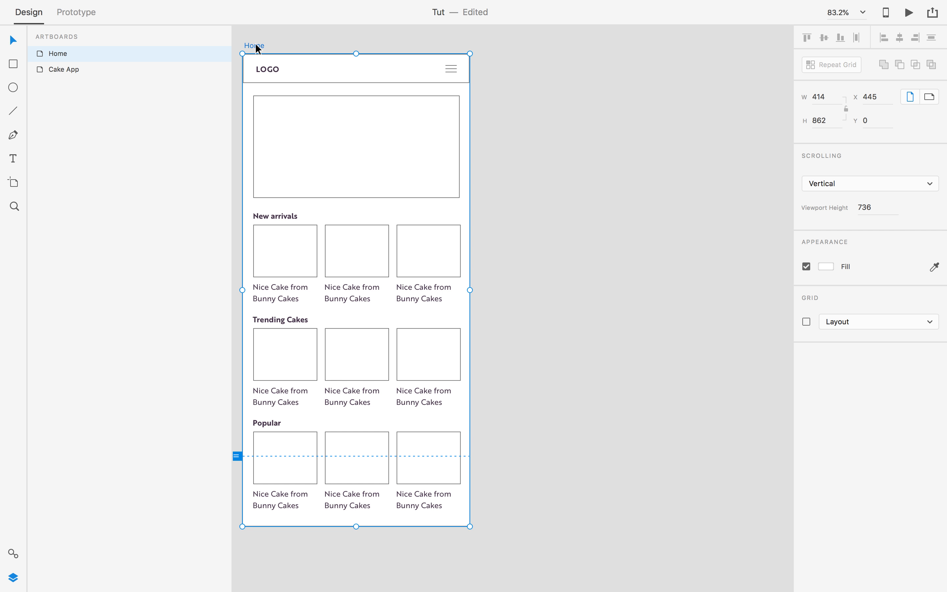
{"action": "key", "text": "super+d"}
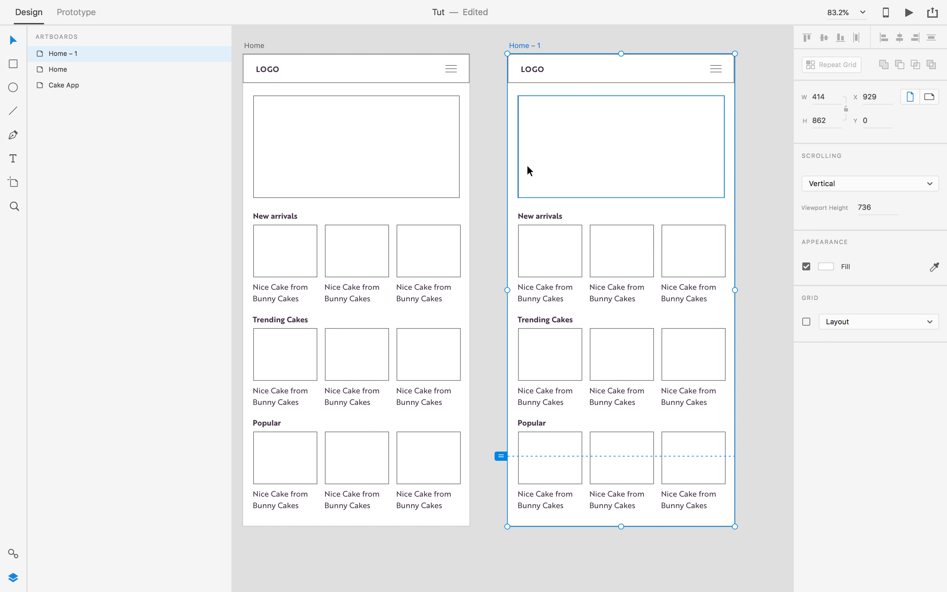
Group LOGO, the header bar and menu icon, and add the group to Assets as a symbol.
{"action": "left_click", "coordinate": [506, 115]}
{"action": "left_click", "coordinate": [270, 70]}
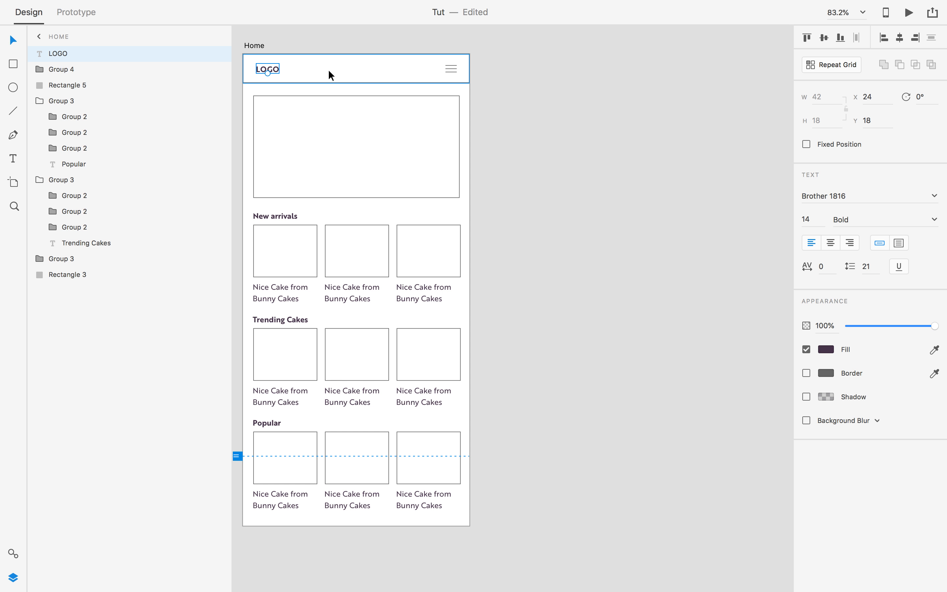
{"action": "left_click", "coordinate": [359, 74], "text": "shift"}
{"action": "left_click", "coordinate": [451, 75], "text": "shift"}
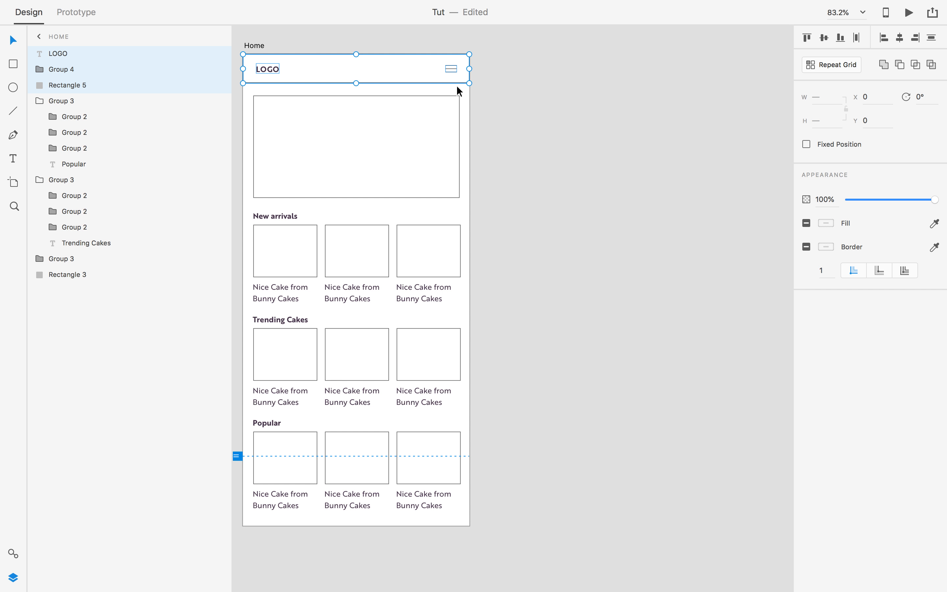
{"action": "key", "text": "super+g"}
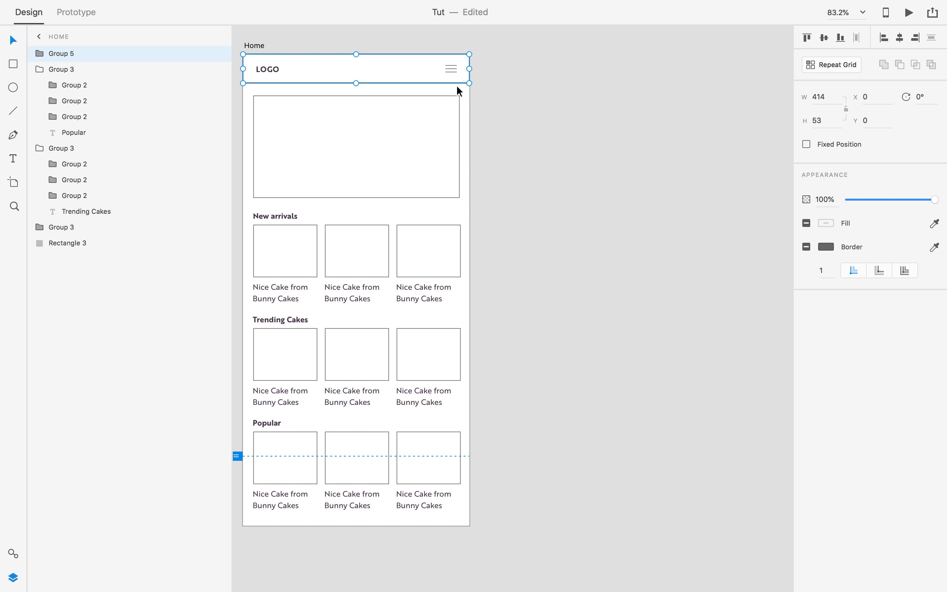
{"action": "left_click", "coordinate": [13, 554]}
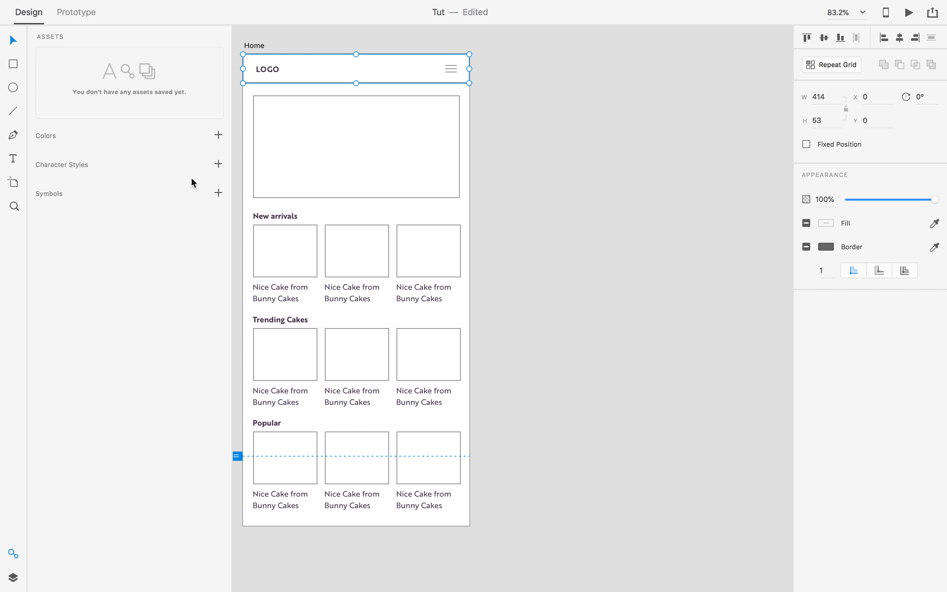
{"action": "left_click", "coordinate": [218, 193]}
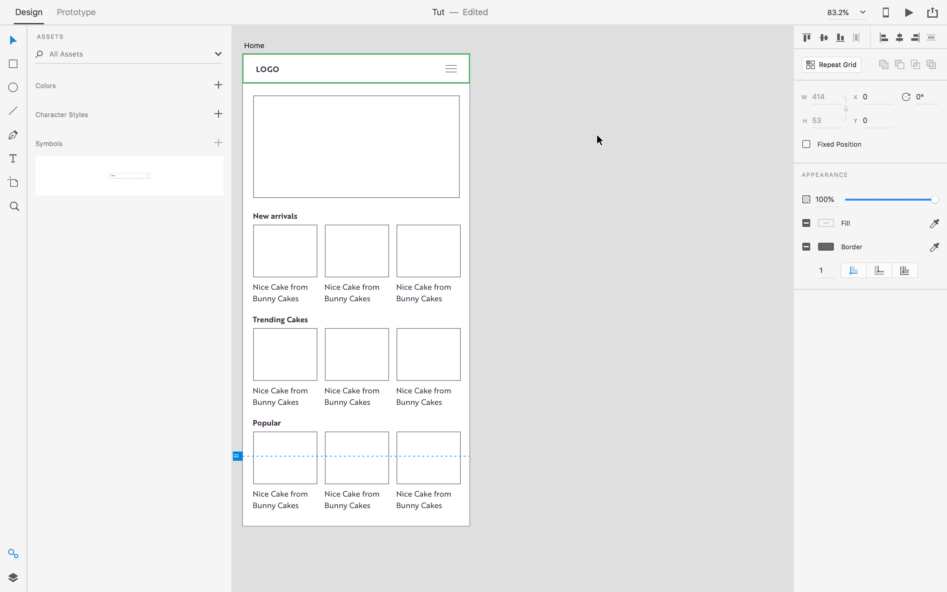
Duplicate the Home artboard as Home – 1 and change its header text to 'Logo'.
{"action": "left_click", "coordinate": [260, 45]}
{"action": "key", "text": "super+d"}
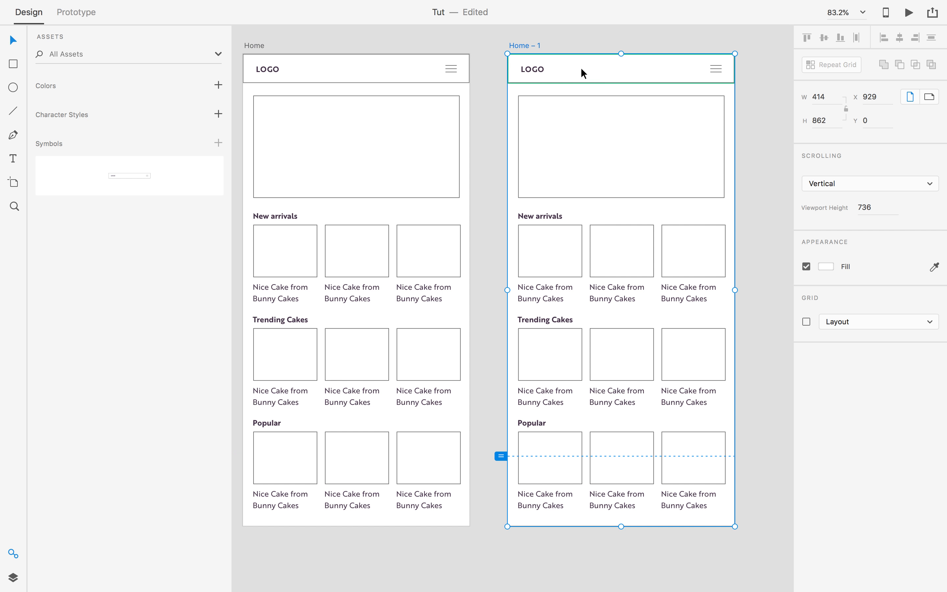
{"action": "key", "text": "t"}
{"action": "left_click", "coordinate": [533, 70]}
{"action": "double_click", "coordinate": [536, 67]}
{"action": "type", "text": "Logo"}
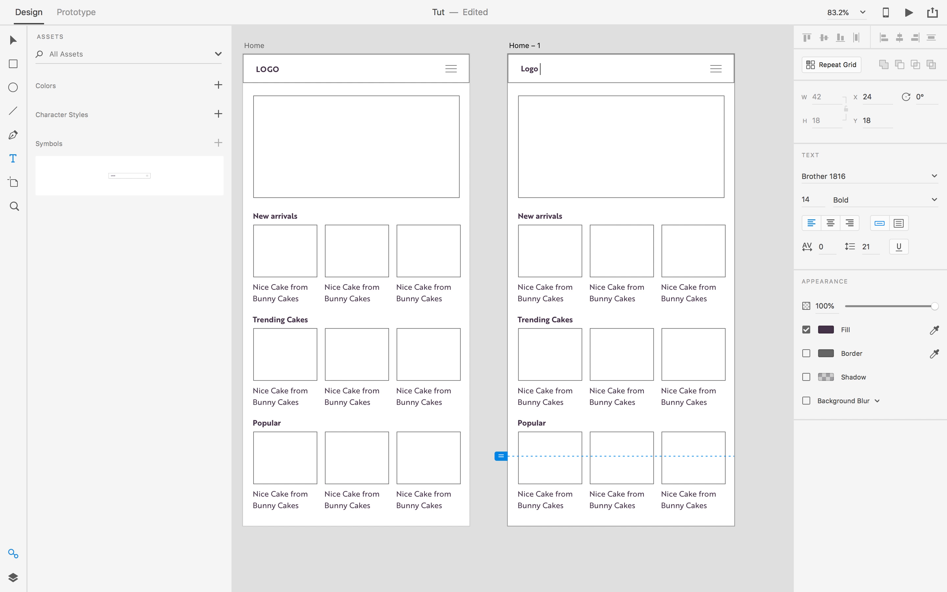
{"action": "key", "text": "Escape"}
{"action": "left_click", "coordinate": [16, 41]}
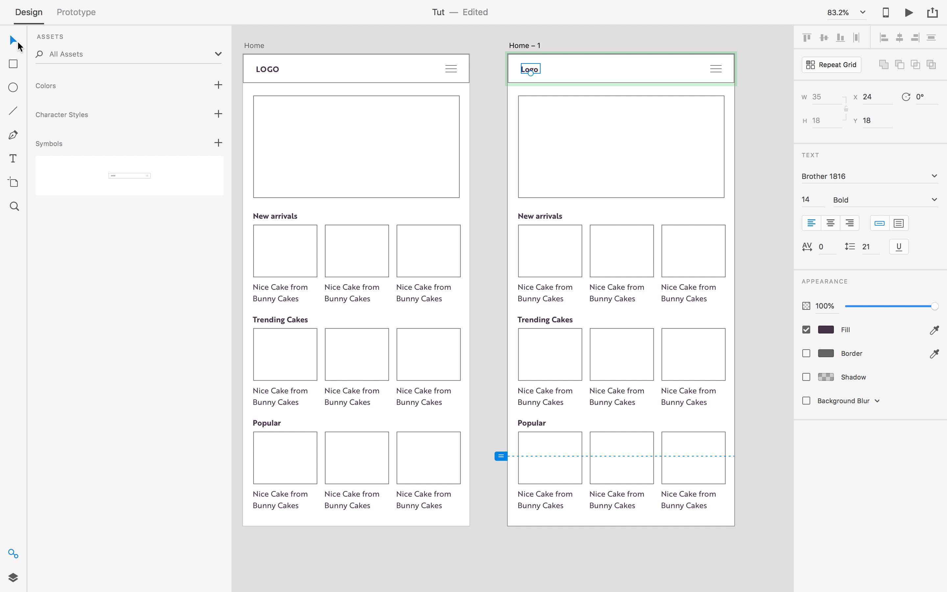
{"action": "left_click", "coordinate": [409, 49]}
Revert Home – 1's header text to LOGO, then try a dark brown header fill and undo it.
{"action": "left_click", "coordinate": [551, 78]}
{"action": "key", "text": "super+z"}
{"action": "left_click", "coordinate": [461, 85]}
{"action": "left_click", "coordinate": [387, 59]}
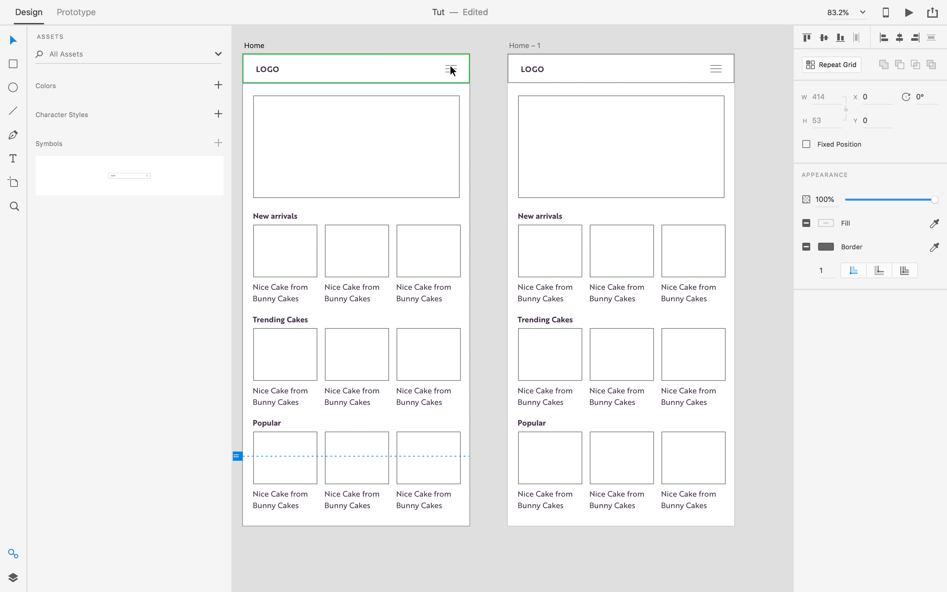
{"action": "left_click", "coordinate": [535, 69]}
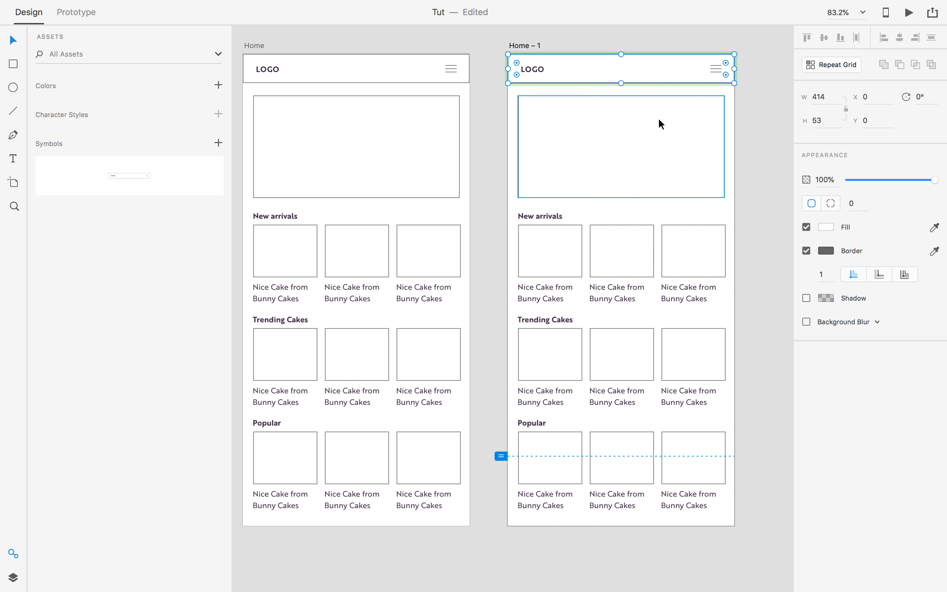
{"action": "left_click", "coordinate": [826, 227]}
{"action": "left_click", "coordinate": [719, 187]}
{"action": "left_click", "coordinate": [763, 49]}
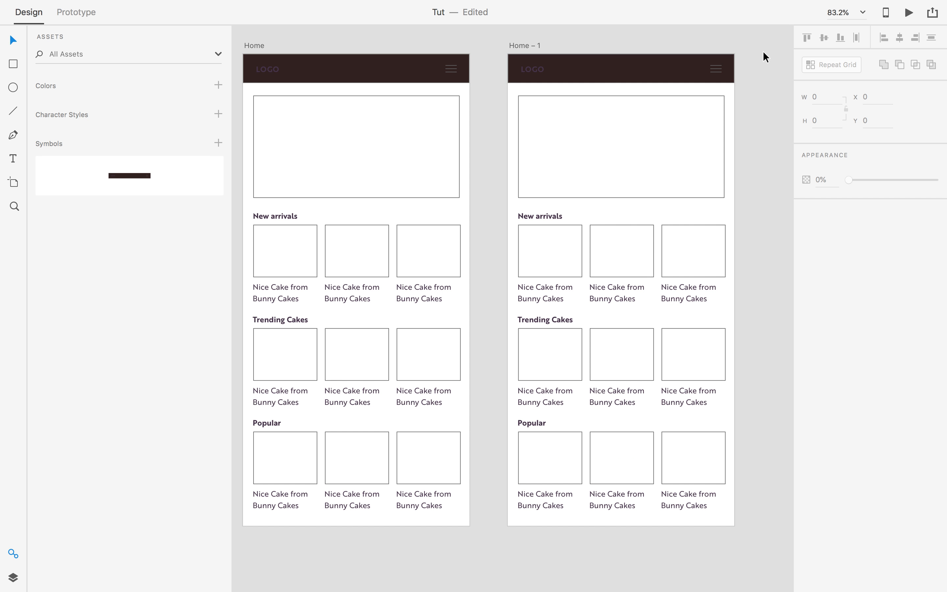
{"action": "key", "text": "super+z"}
{"action": "left_click", "coordinate": [756, 138]}
{"action": "left_click_drag", "start_coordinate": [751, 139], "coordinate": [713, 156]}
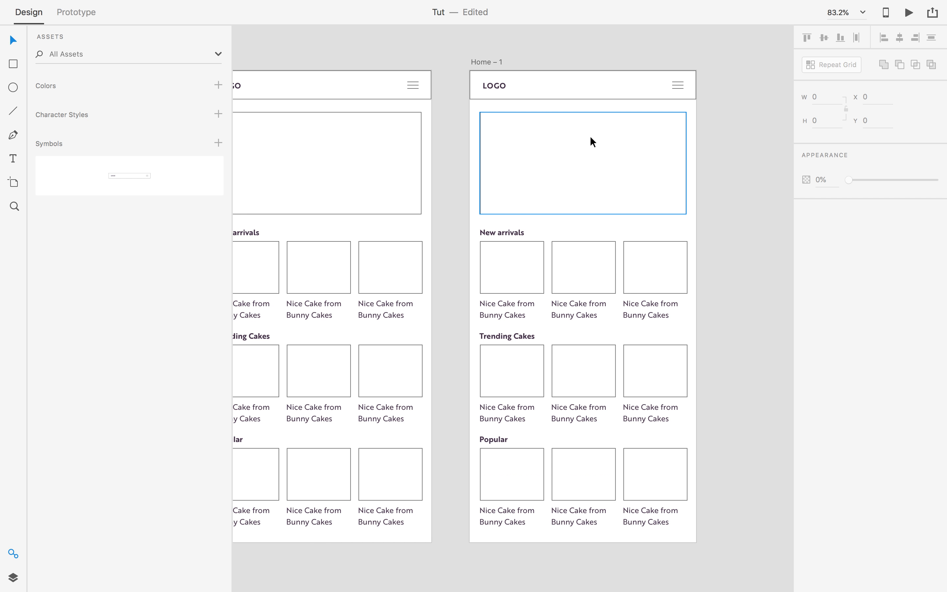
{"action": "left_click_drag", "start_coordinate": [544, 123], "coordinate": [601, 135]}
Test retyping the Home – 1 header text as 'Hellol', then undo it back to LOGO.
{"action": "key", "text": "t"}
{"action": "double_click", "coordinate": [561, 88]}
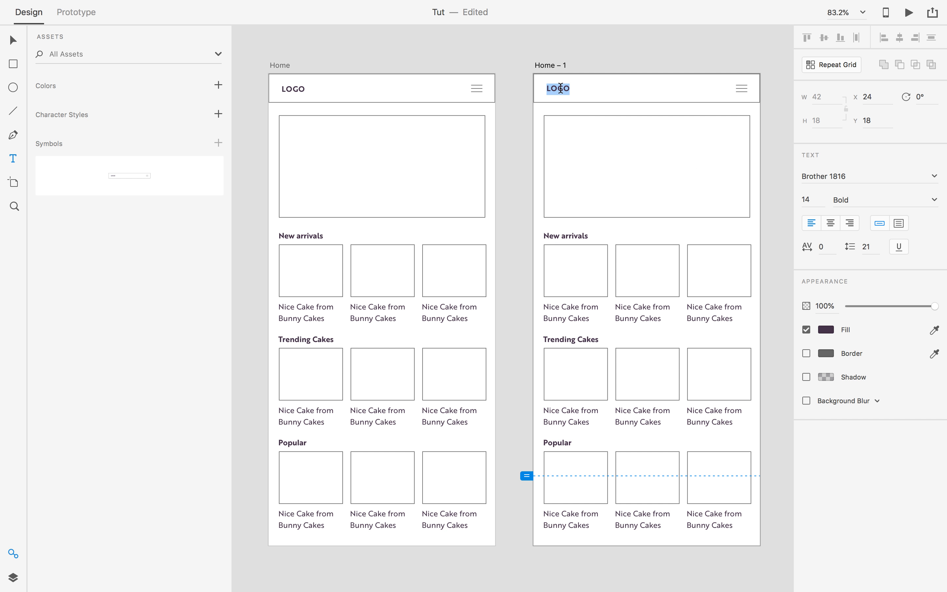
{"action": "type", "text": "Hellolo"}
{"action": "key", "text": "Escape"}
{"action": "left_click", "coordinate": [525, 134]}
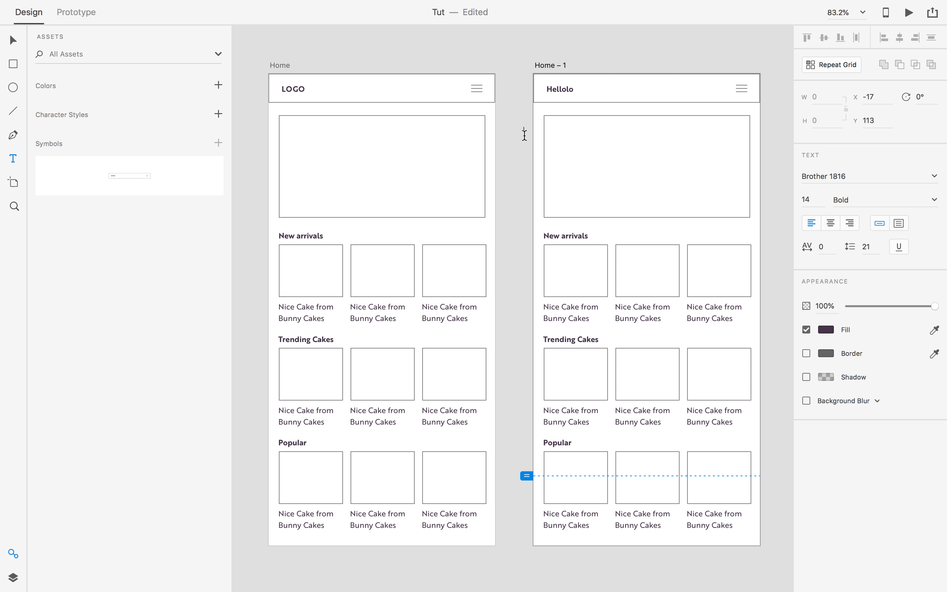
{"action": "key", "text": "super+z"}
{"action": "key", "text": "super+z"}
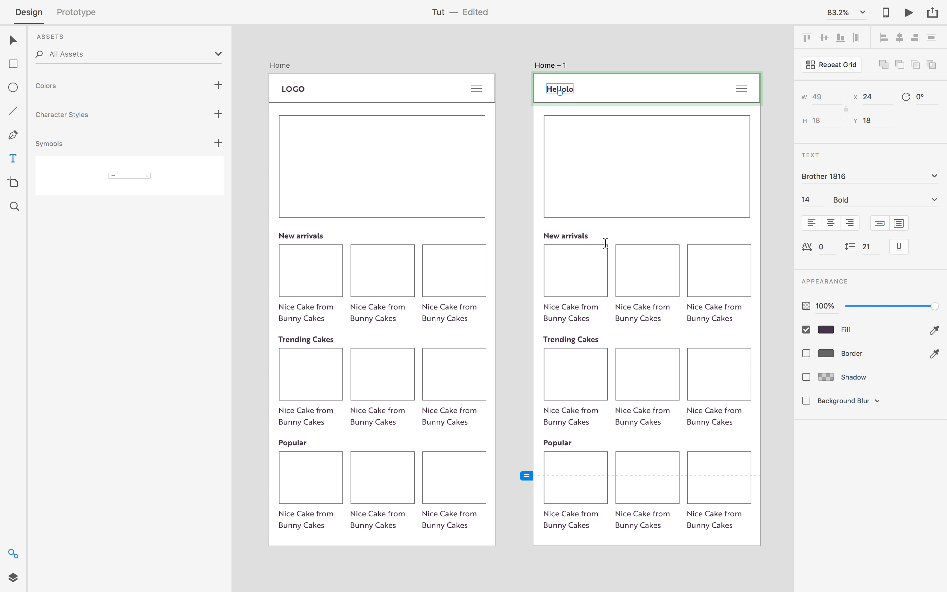
{"action": "left_click", "coordinate": [15, 40]}
{"action": "left_click", "coordinate": [509, 178]}
{"action": "left_click_drag", "start_coordinate": [520, 226], "coordinate": [529, 203]}
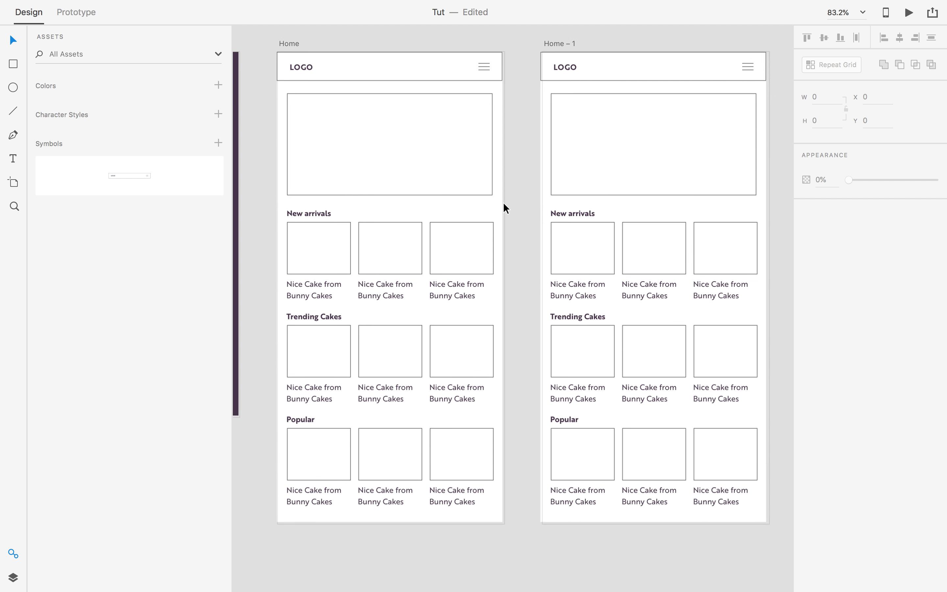
{"action": "scroll", "coordinate": [503, 202], "scroll_direction": "down", "scroll_amount": 1}
{"action": "left_click_drag", "start_coordinate": [624, 161], "coordinate": [607, 165]}
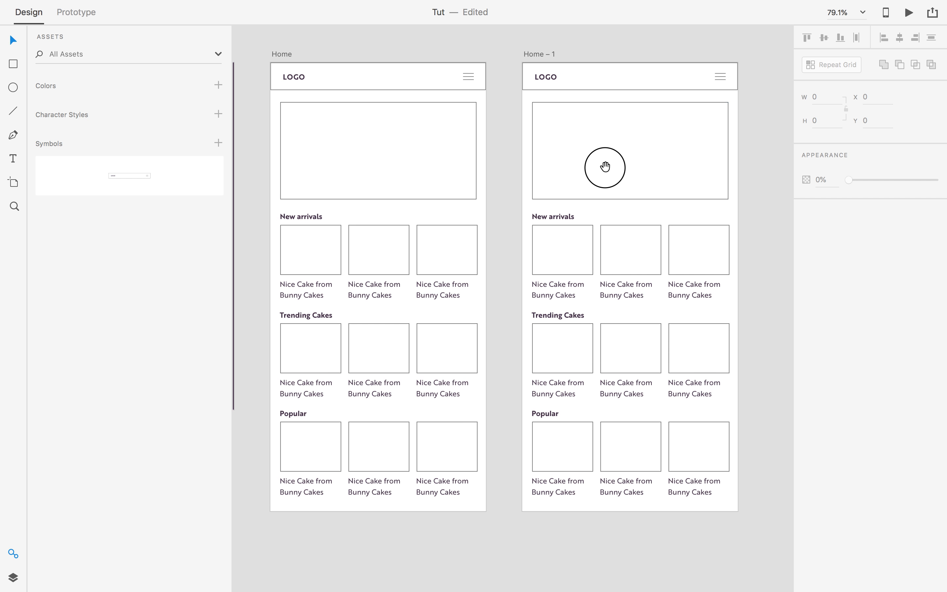
Fill the header symbol with light grey (#E2E2E2).
{"action": "left_click", "coordinate": [586, 74]}
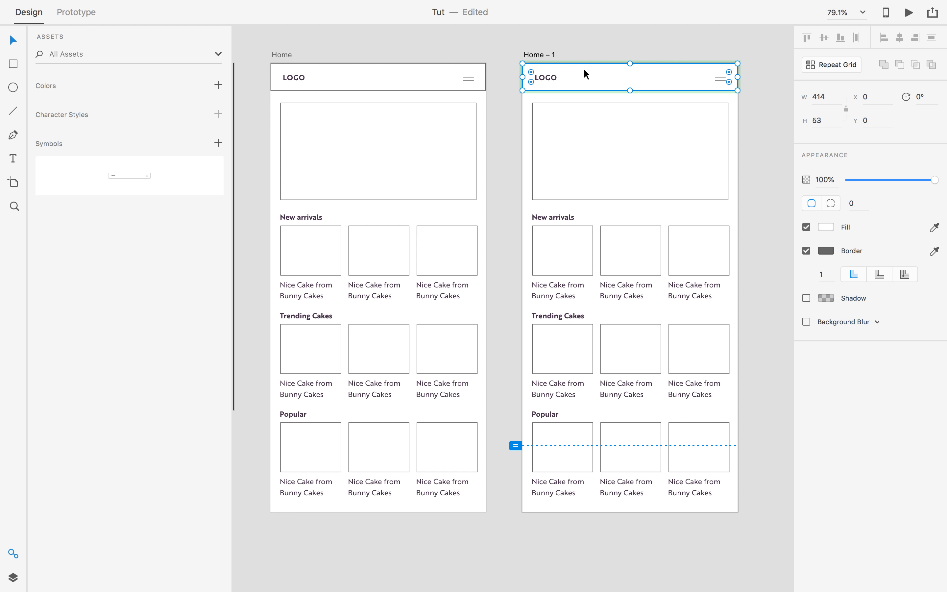
{"action": "left_click", "coordinate": [829, 229]}
{"action": "left_click_drag", "start_coordinate": [695, 220], "coordinate": [657, 177]}
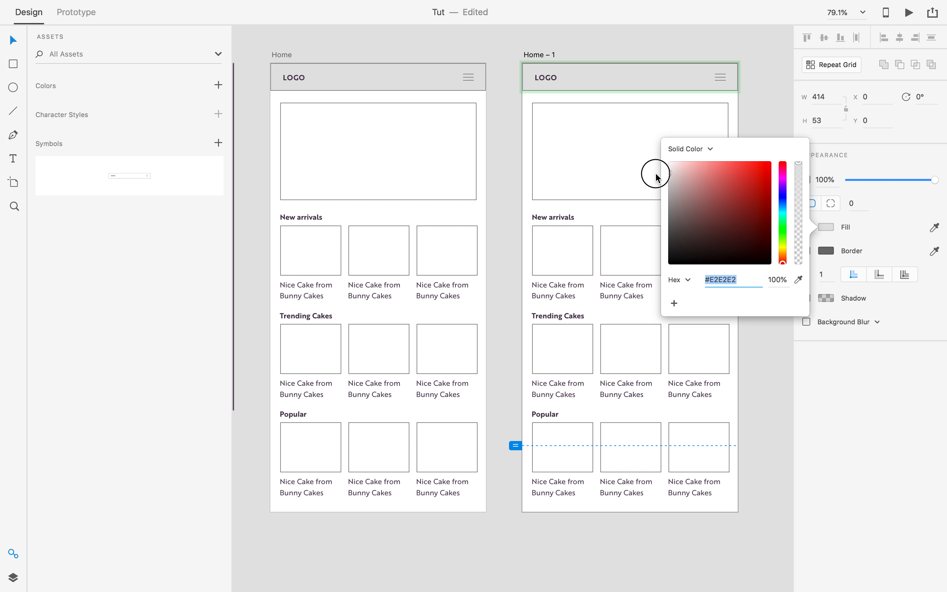
{"action": "left_click", "coordinate": [761, 89]}
{"action": "left_click_drag", "start_coordinate": [729, 117], "coordinate": [622, 129]}
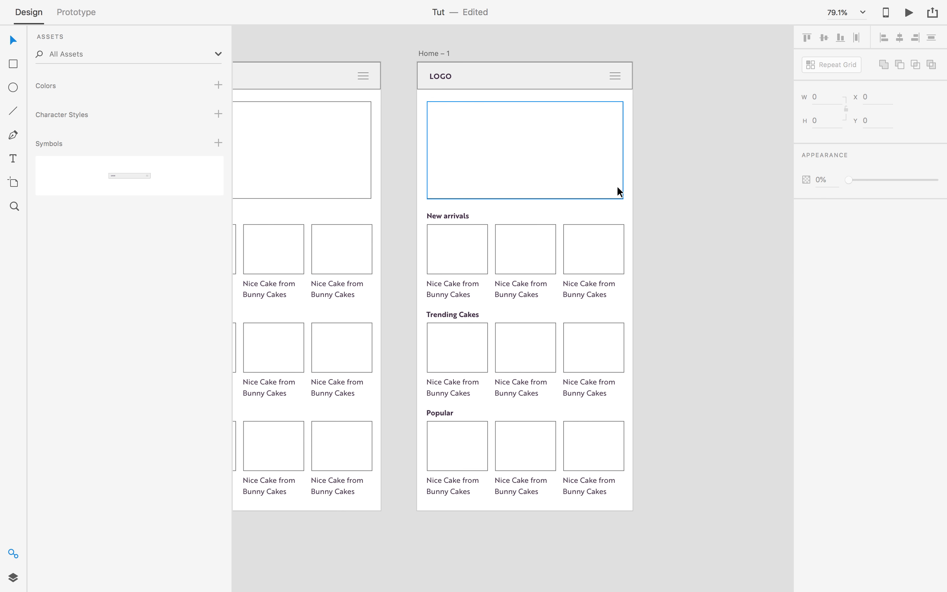
Remove the border from the header symbol's background rectangle.
{"action": "left_click", "coordinate": [525, 85]}
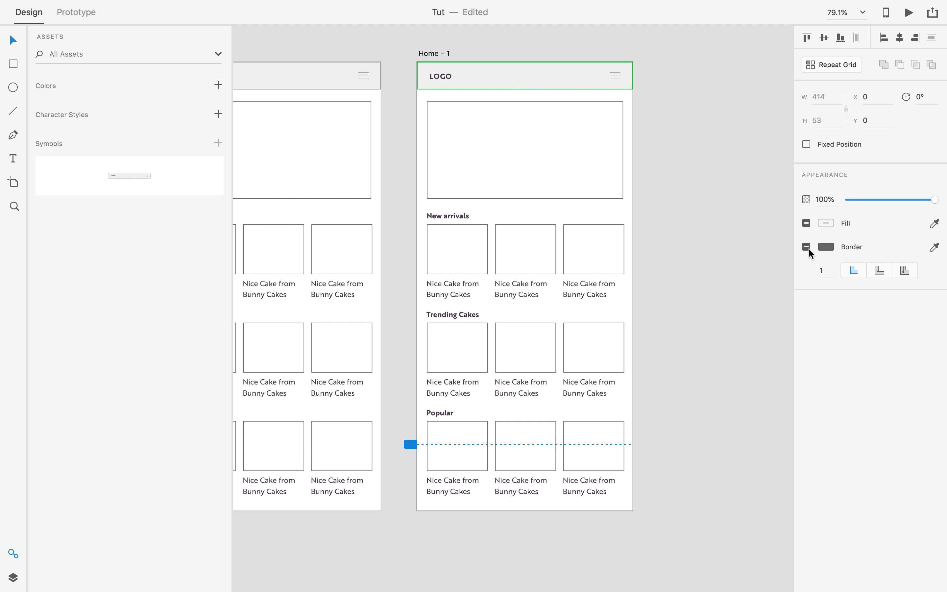
{"action": "left_click", "coordinate": [683, 207]}
{"action": "left_click", "coordinate": [565, 66]}
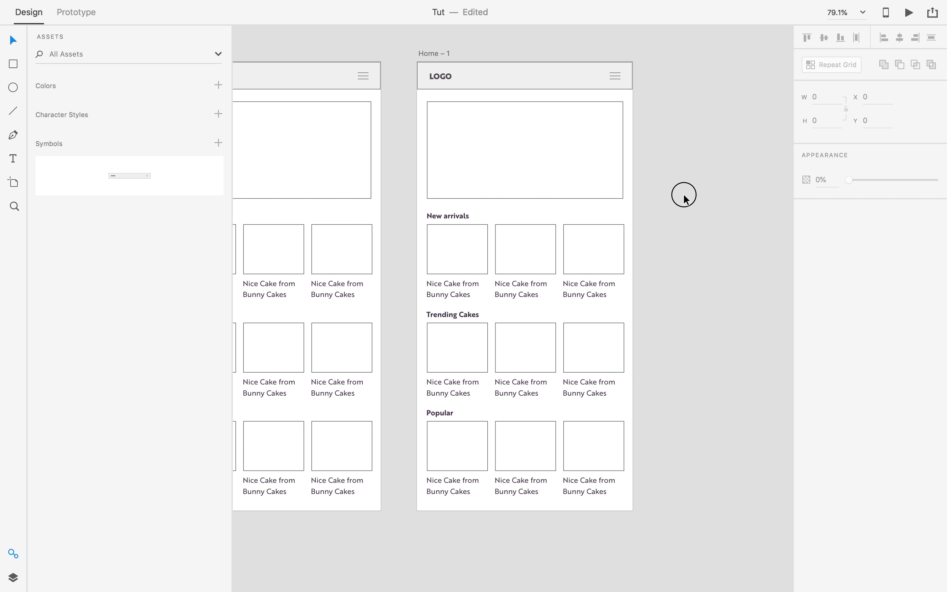
{"action": "scroll", "coordinate": [685, 197], "scroll_direction": "down", "scroll_amount": 3}
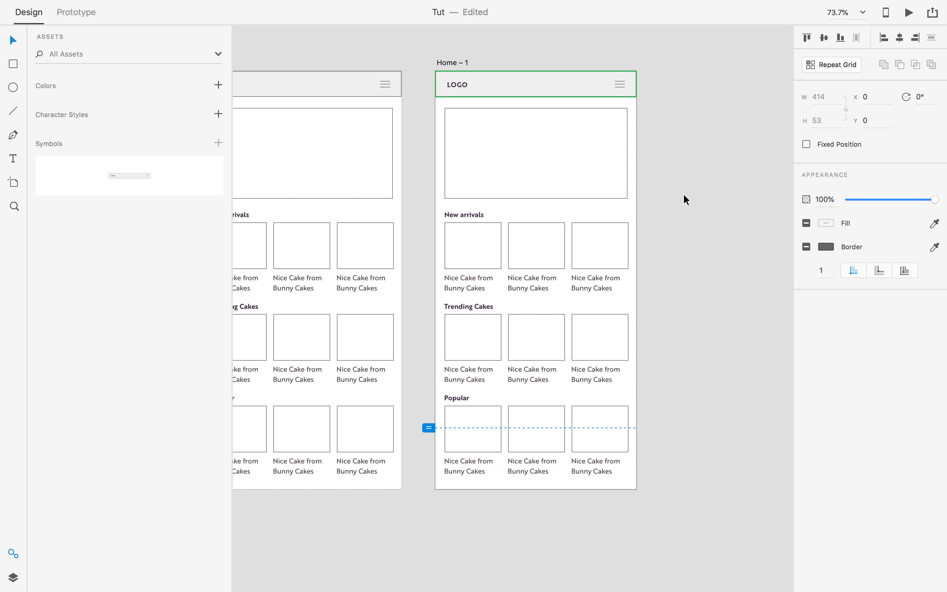
{"action": "double_click", "coordinate": [559, 82]}
{"action": "left_click", "coordinate": [574, 83]}
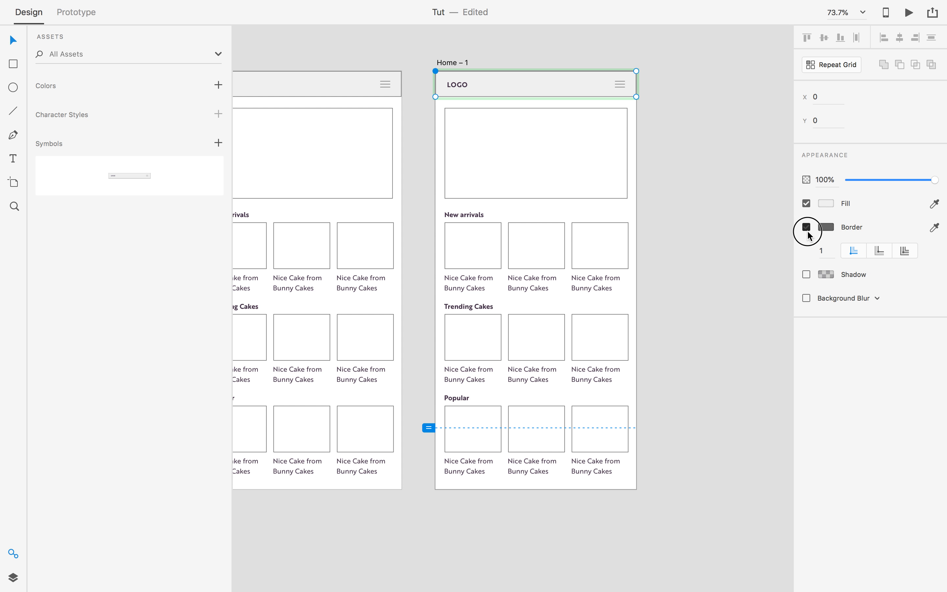
{"action": "left_click", "coordinate": [723, 183]}
{"action": "scroll", "coordinate": [722, 184], "scroll_direction": "down", "scroll_amount": 1}
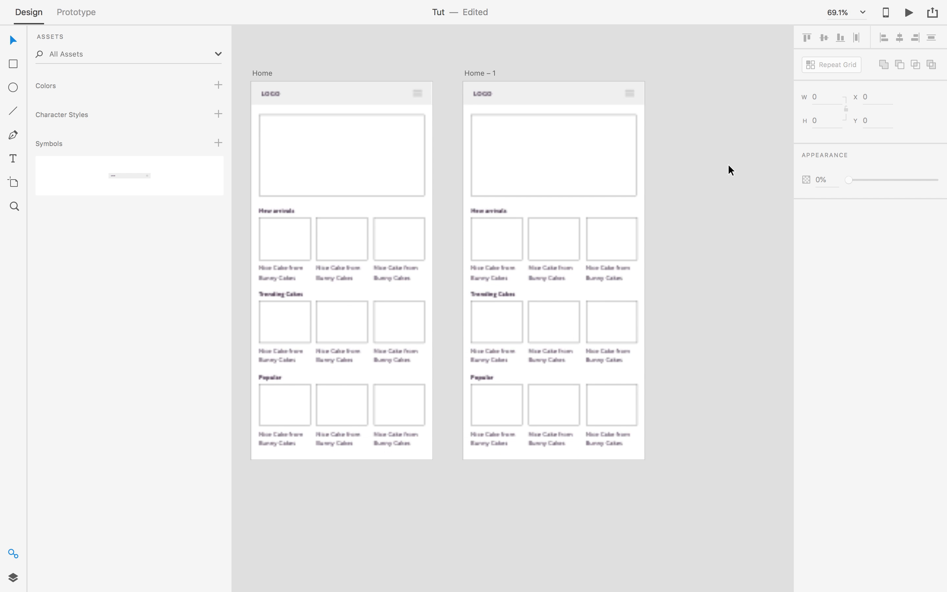
Rename the duplicated Home – 1 artboard to 'Shop', correcting the typos.
{"action": "left_click_drag", "start_coordinate": [712, 181], "coordinate": [714, 178]}
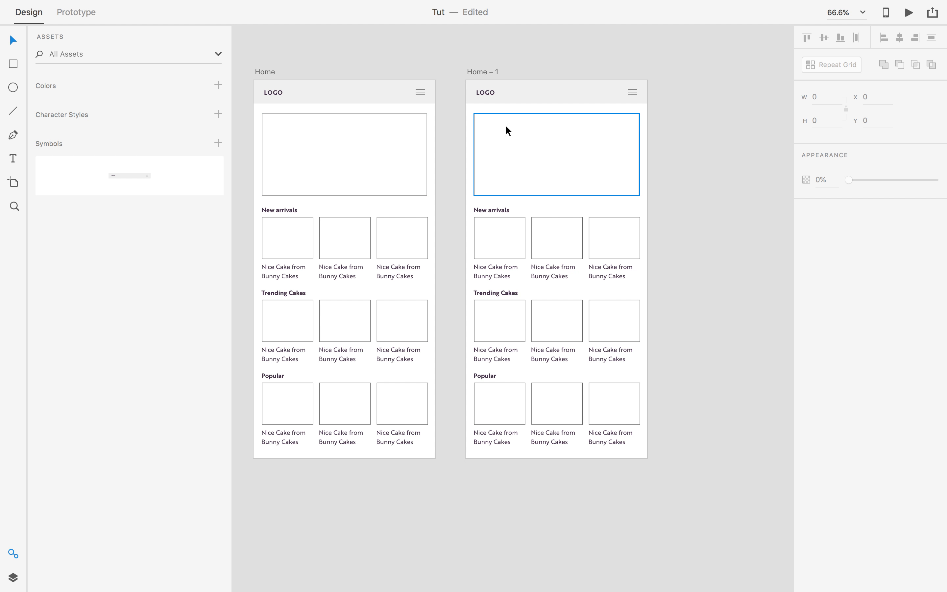
{"action": "left_click_drag", "start_coordinate": [689, 180], "coordinate": [665, 178]}
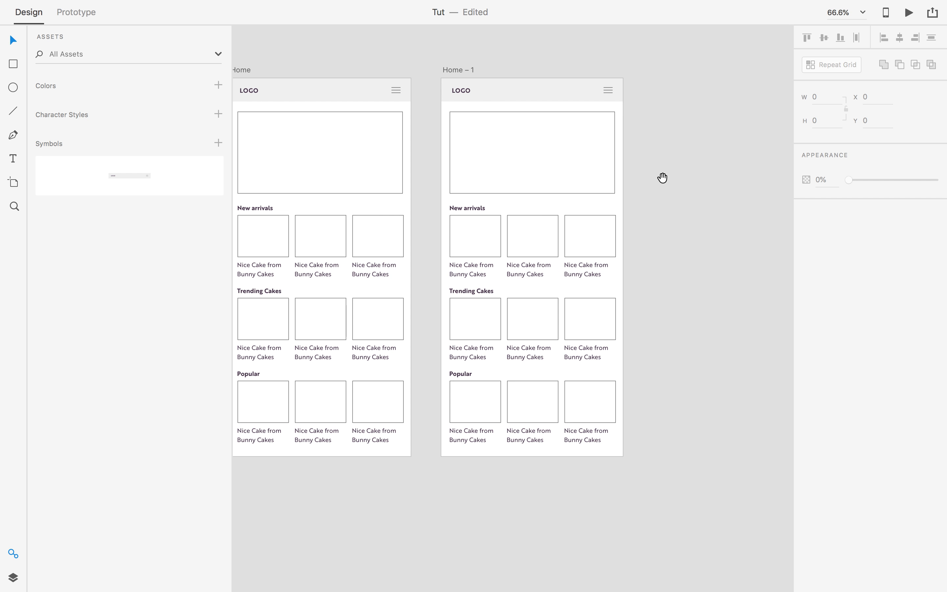
{"action": "left_click_drag", "start_coordinate": [291, 207], "coordinate": [469, 216]}
{"action": "scroll", "coordinate": [541, 133], "scroll_direction": "right", "scroll_amount": 5}
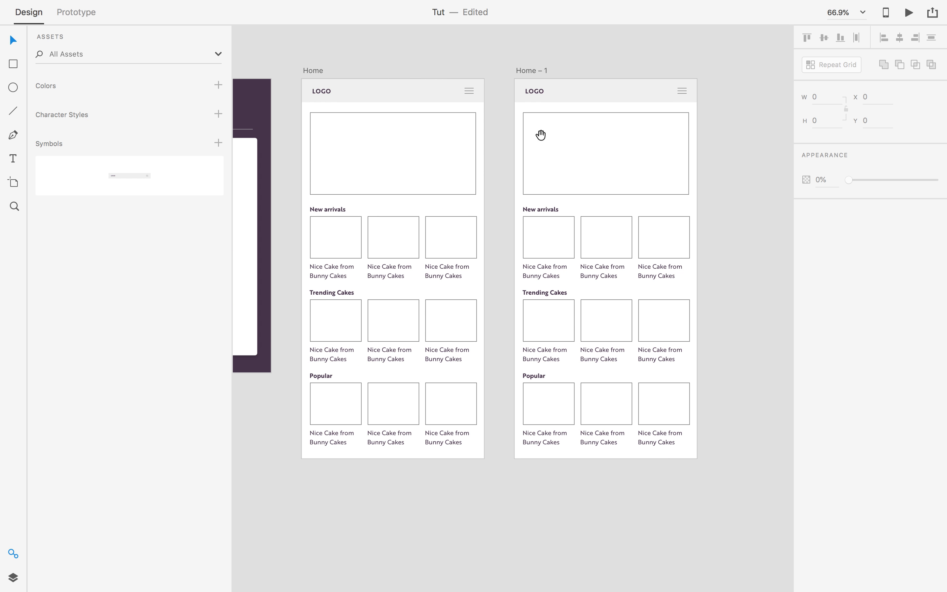
{"action": "left_click", "coordinate": [532, 71]}
{"action": "double_click", "coordinate": [530, 71]}
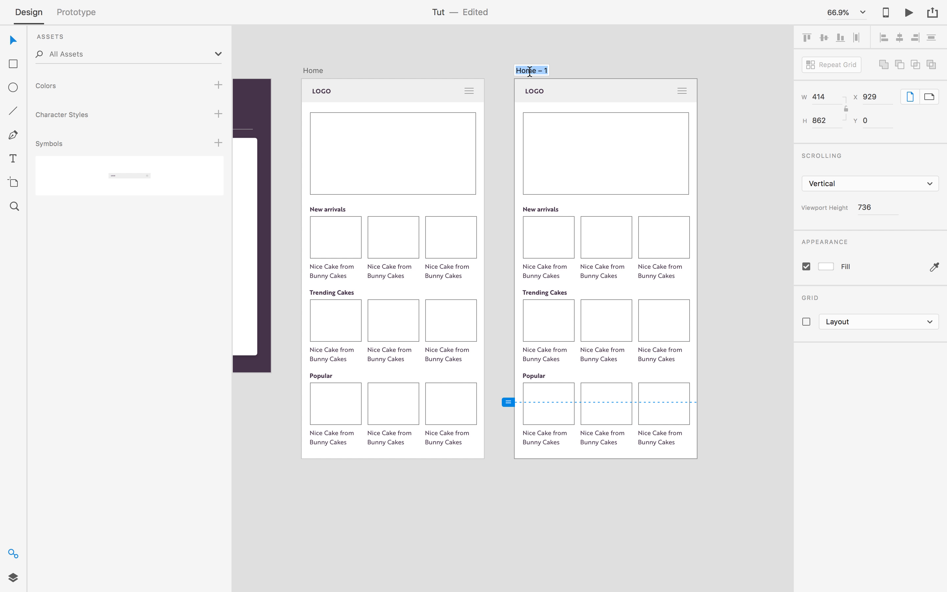
{"action": "type", "text": "SH"}
{"action": "key", "text": "BackSpace"}
{"action": "type", "text": "hip"}
{"action": "key", "text": "BackSpace"}
{"action": "key", "text": "BackSpace"}
{"action": "type", "text": "op"}
{"action": "key", "text": "BackSpace"}
{"action": "key", "text": "Return"}
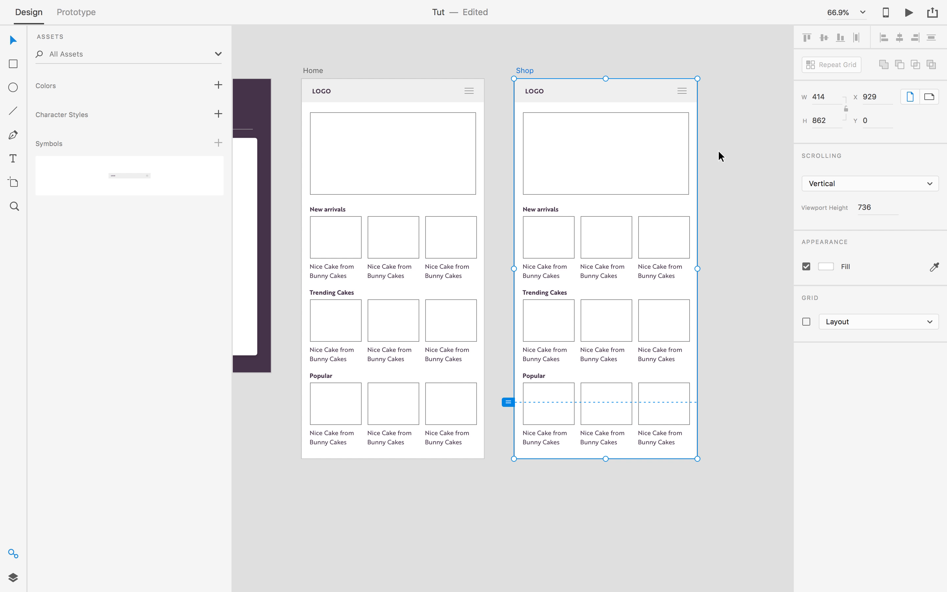
Delete the hero placeholder and the Trending Cakes and Popular sections, moving New arrivals to the top.
{"action": "left_click", "coordinate": [648, 181]}
{"action": "scroll", "coordinate": [648, 181], "scroll_direction": "up", "scroll_amount": 1}
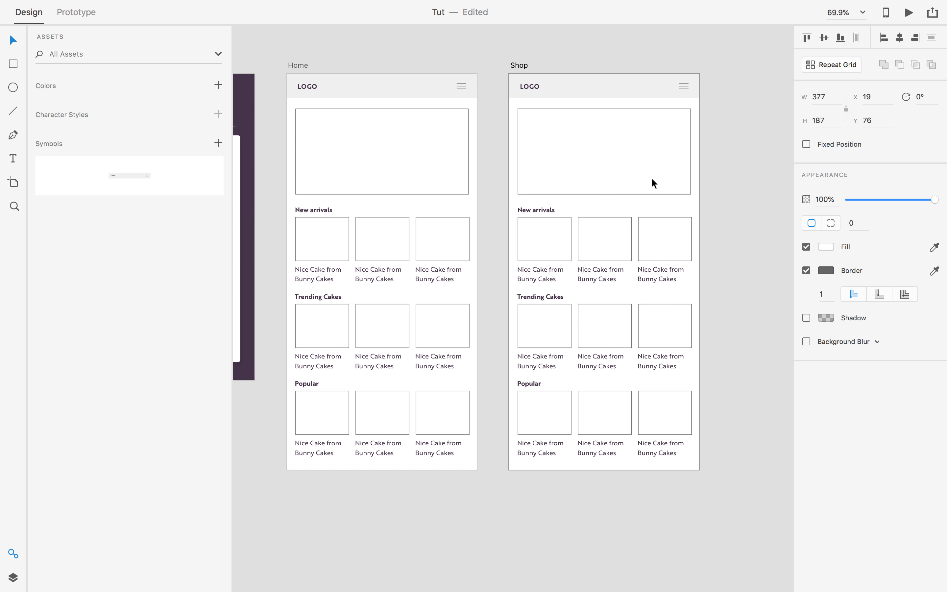
{"action": "key", "text": "Delete"}
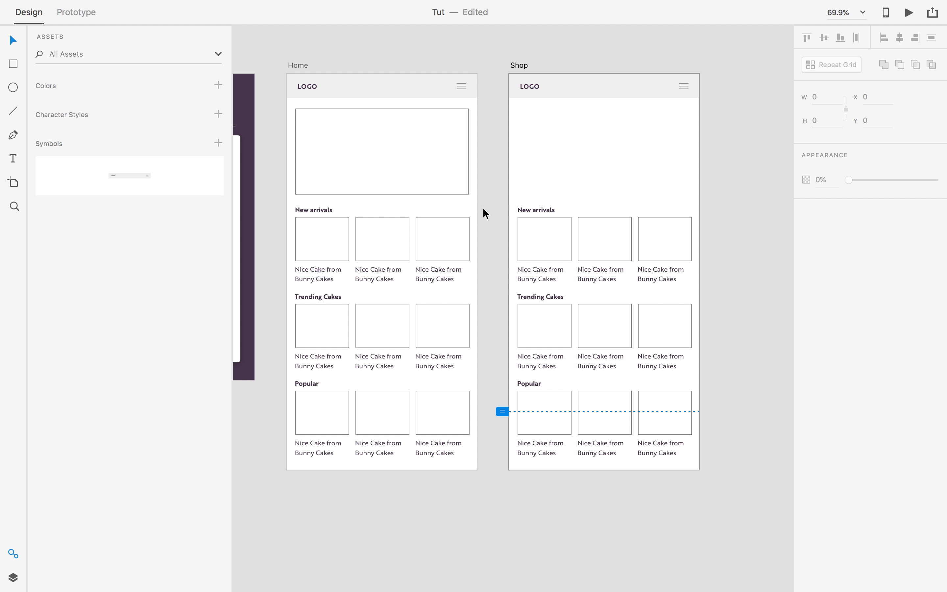
{"action": "left_click", "coordinate": [527, 212]}
{"action": "left_click_drag", "start_coordinate": [533, 214], "coordinate": [525, 113]}
{"action": "left_click_drag", "start_coordinate": [503, 291], "coordinate": [709, 467]}
{"action": "key", "text": "Delete"}
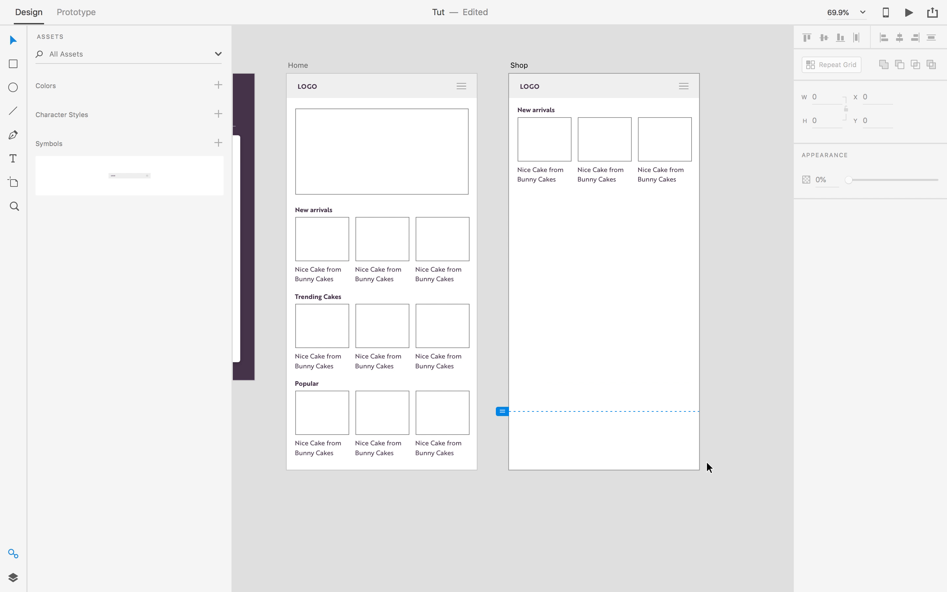
Group the three cake cards into a Repeat Grid extended to five rows.
{"action": "left_click", "coordinate": [553, 155]}
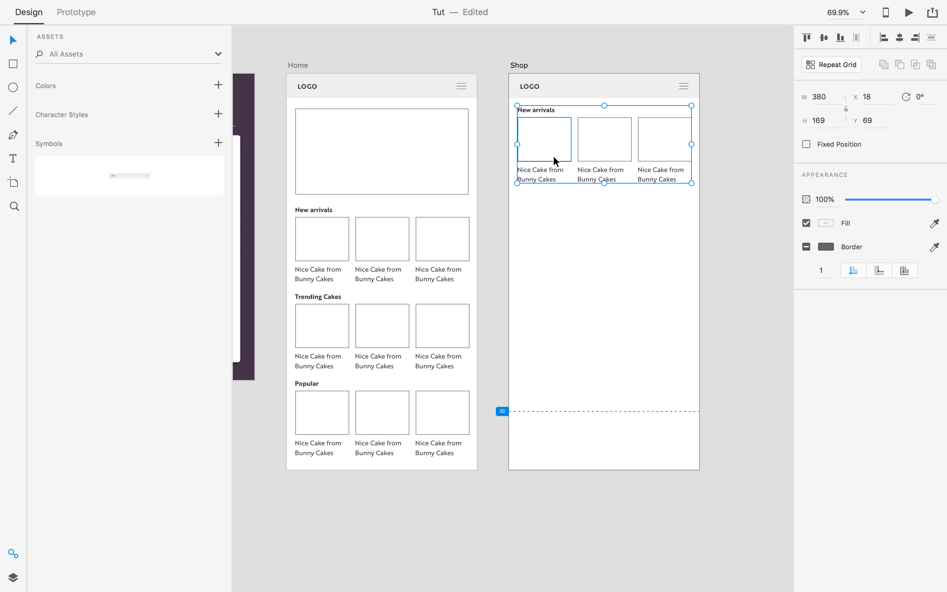
{"action": "left_click", "coordinate": [720, 179]}
{"action": "left_click_drag", "start_coordinate": [736, 150], "coordinate": [496, 179]}
{"action": "key", "text": "super+g"}
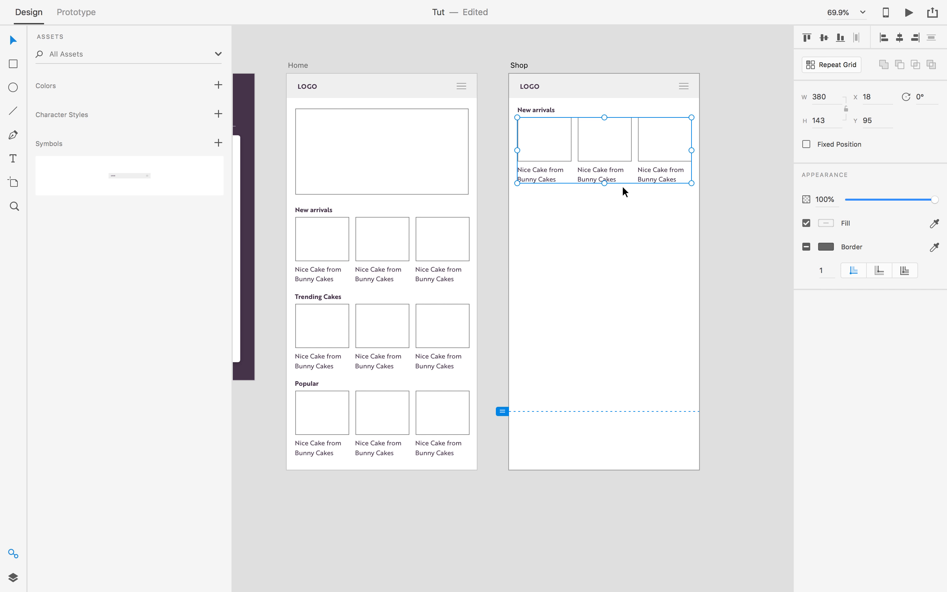
{"action": "left_click", "coordinate": [728, 163]}
{"action": "left_click", "coordinate": [630, 140]}
{"action": "left_click", "coordinate": [831, 67]}
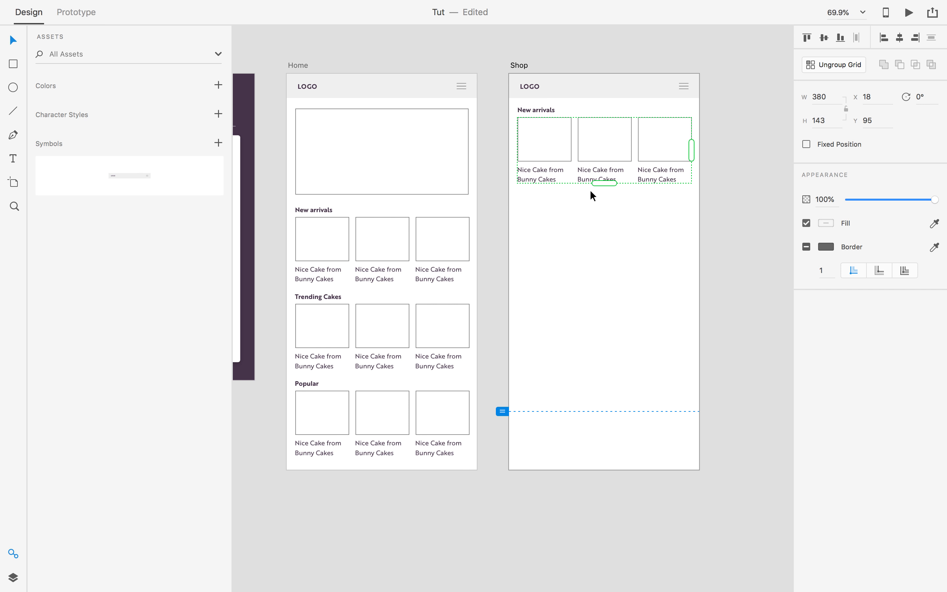
{"action": "left_click_drag", "start_coordinate": [599, 186], "coordinate": [613, 465]}
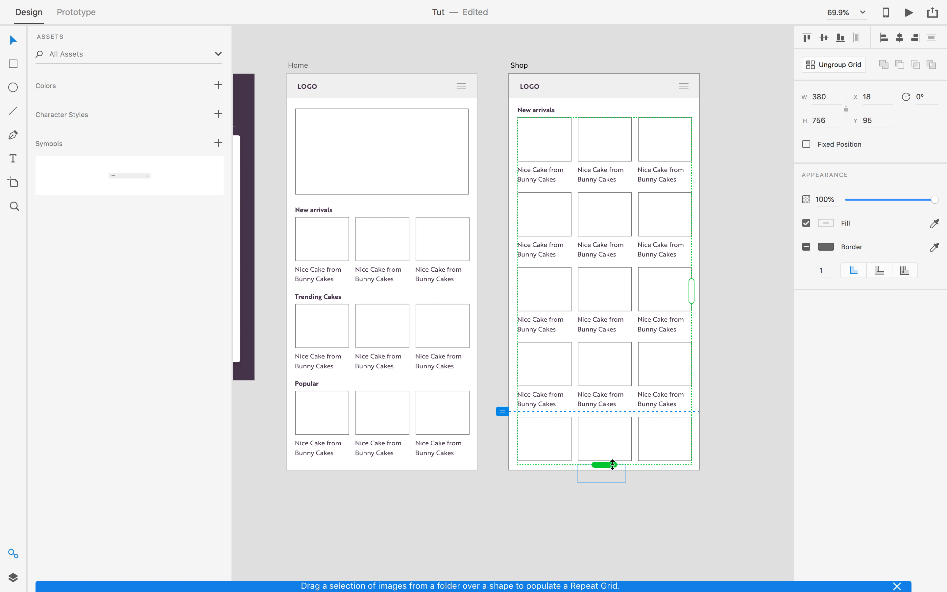
{"action": "left_click", "coordinate": [745, 199]}
{"action": "left_click_drag", "start_coordinate": [714, 184], "coordinate": [679, 187]}
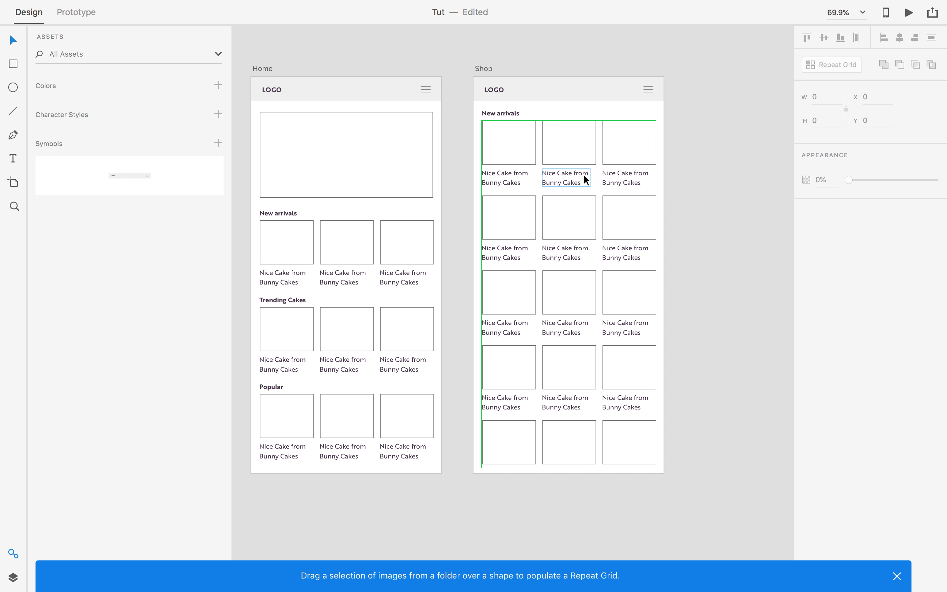
Left-align the New arrivals heading and replace its text with 'Fun Cake List'.
{"action": "left_click", "coordinate": [509, 115]}
{"action": "double_click", "coordinate": [509, 113]}
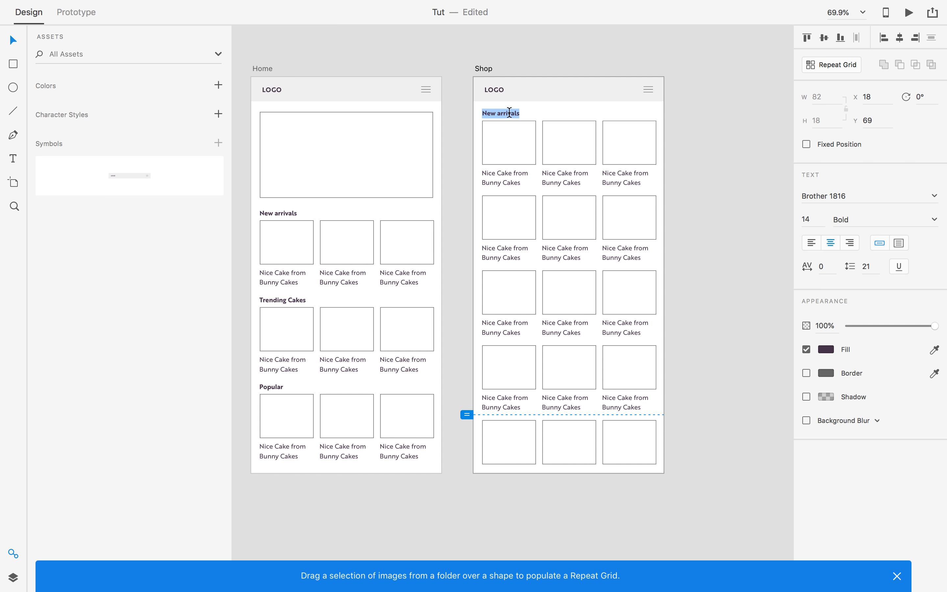
{"action": "type", "text": "Fun"}
{"action": "key", "text": "super+z"}
{"action": "left_click", "coordinate": [818, 240]}
{"action": "triple_click", "coordinate": [506, 112]}
{"action": "type", "text": "Fun Cake List"}
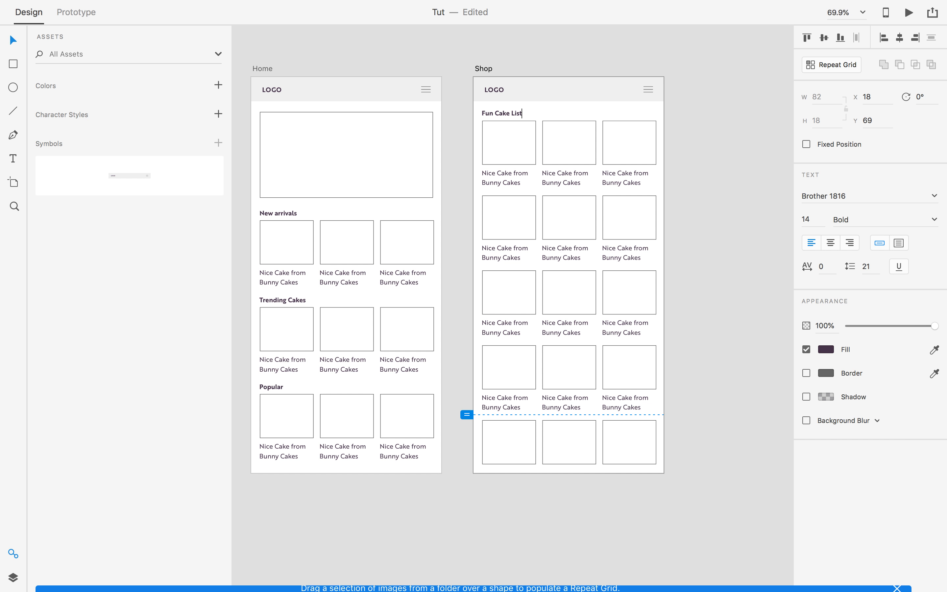
{"action": "key", "text": "Escape"}
{"action": "key", "text": "Escape"}
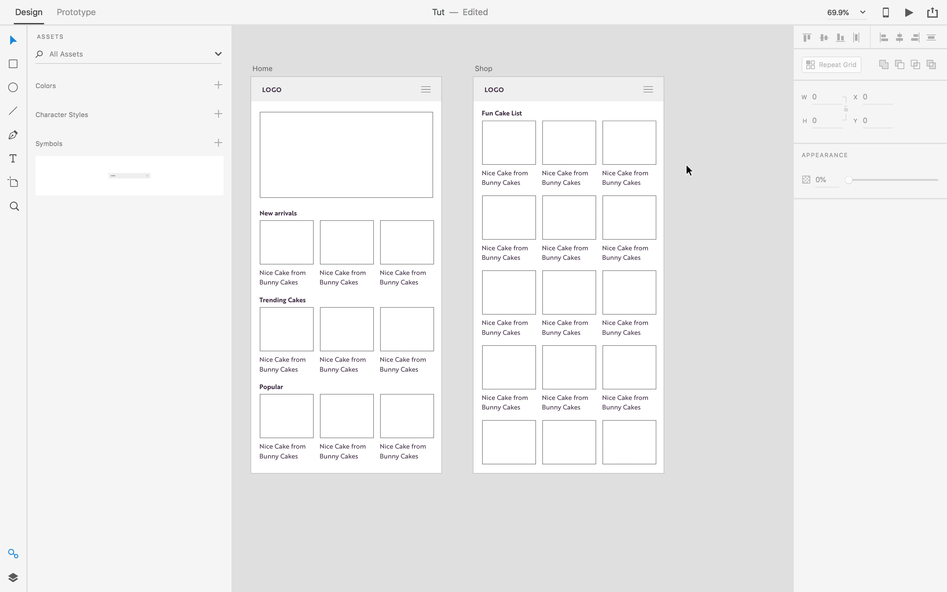
{"action": "left_click_drag", "start_coordinate": [713, 371], "coordinate": [663, 352]}
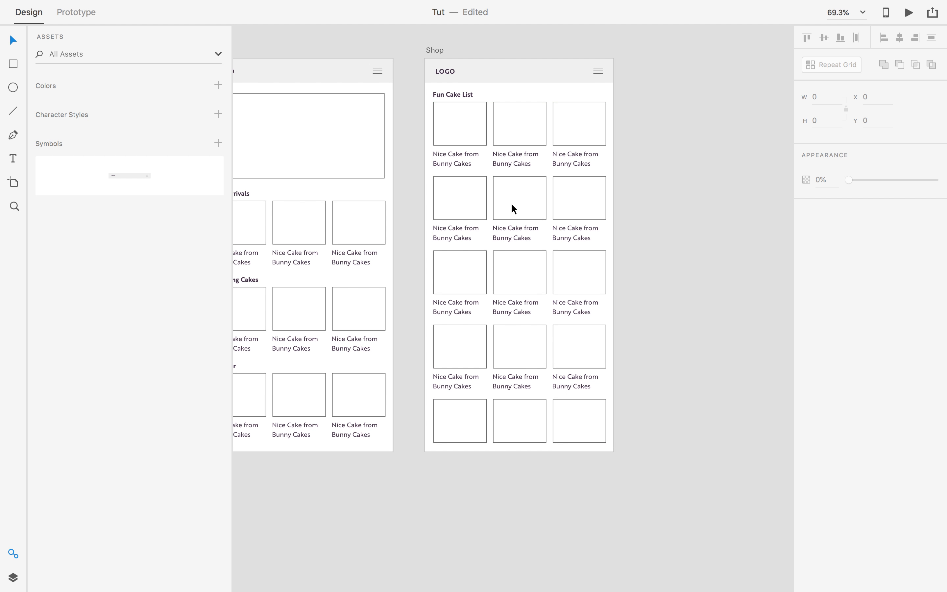
{"action": "scroll", "coordinate": [517, 208], "scroll_direction": "down", "scroll_amount": 2}
{"action": "scroll", "coordinate": [550, 269], "scroll_direction": "down", "scroll_amount": 5}
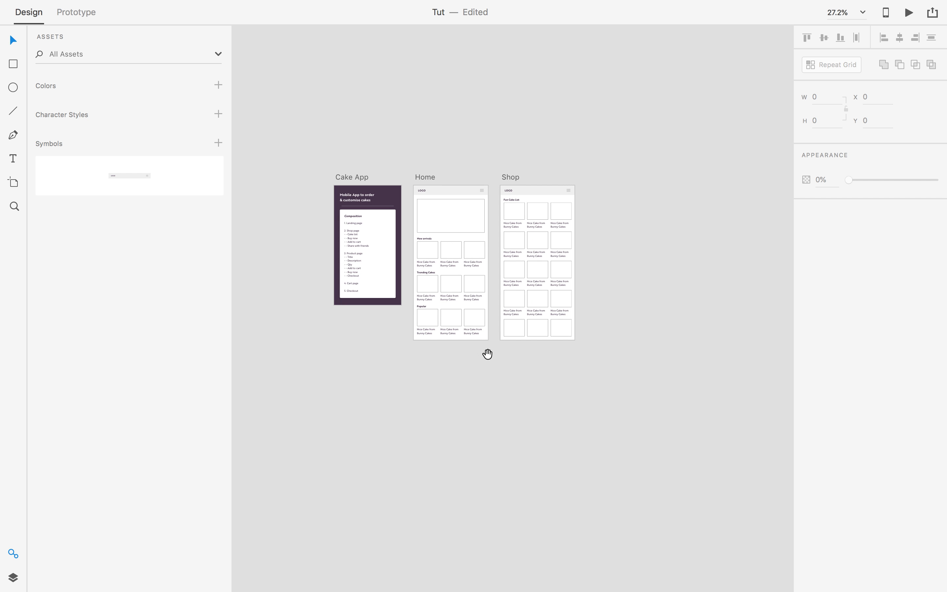
{"action": "scroll", "coordinate": [442, 259], "scroll_direction": "left", "scroll_amount": 2}
{"action": "scroll", "coordinate": [441, 257], "scroll_direction": "up", "scroll_amount": 6}
{"action": "scroll", "coordinate": [433, 227], "scroll_direction": "right", "scroll_amount": 10}
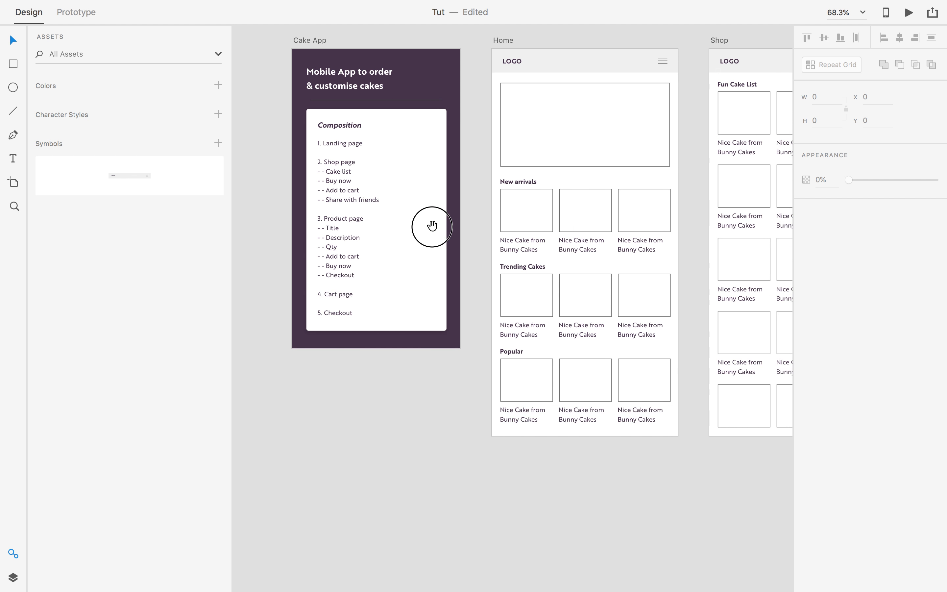
Duplicate the Shop artboard and rename the copy 'Produc Page'.
{"action": "scroll", "coordinate": [416, 130], "scroll_direction": "up", "scroll_amount": 2}
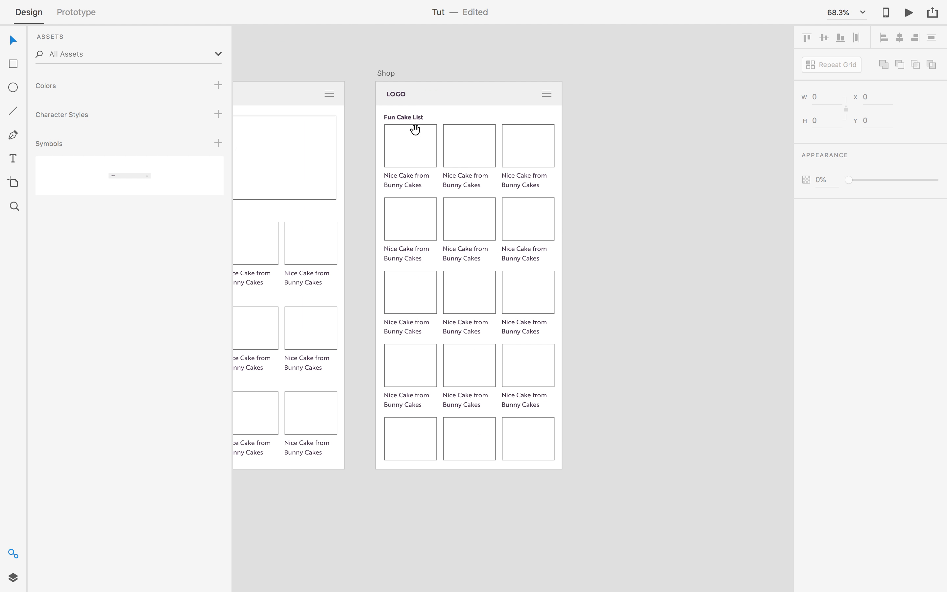
{"action": "left_click", "coordinate": [389, 76]}
{"action": "key", "text": "super+d"}
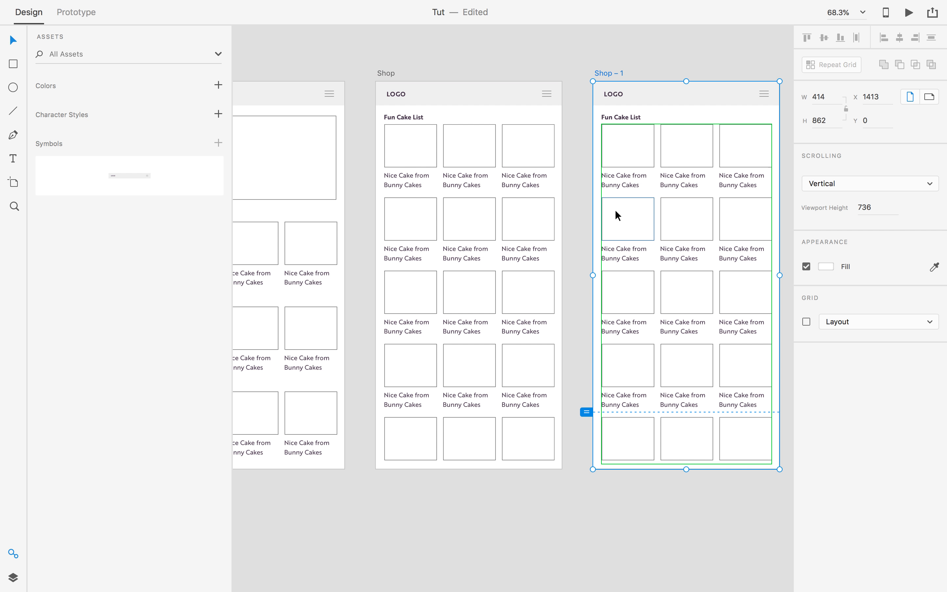
{"action": "scroll", "coordinate": [501, 214], "scroll_direction": "right", "scroll_amount": 5}
{"action": "left_click", "coordinate": [507, 164]}
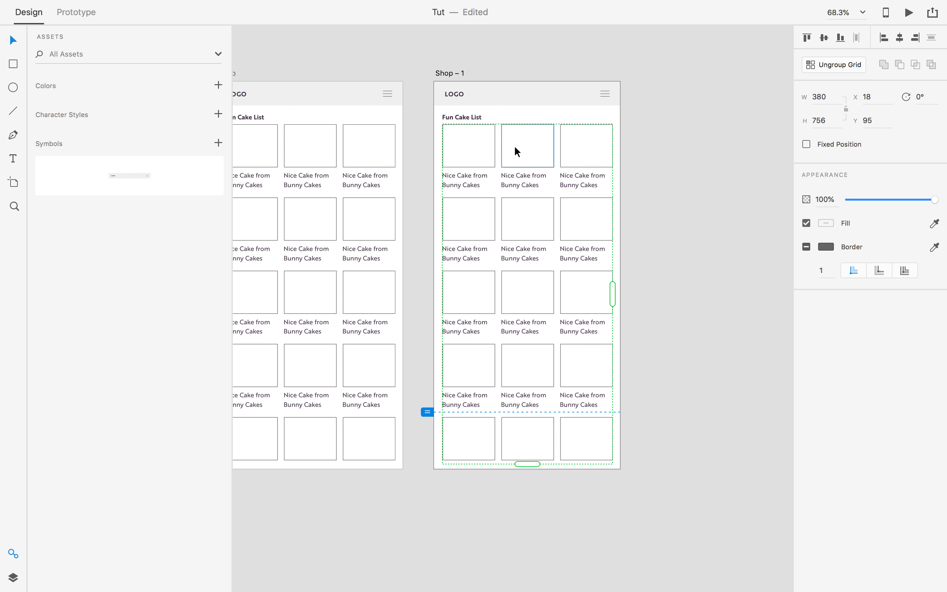
{"action": "left_click", "coordinate": [445, 74]}
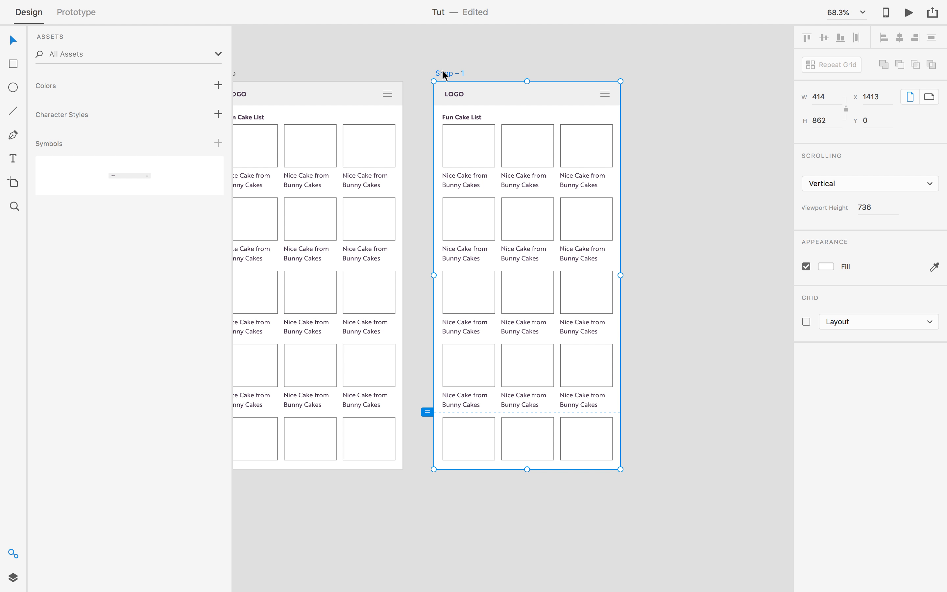
{"action": "double_click", "coordinate": [442, 70]}
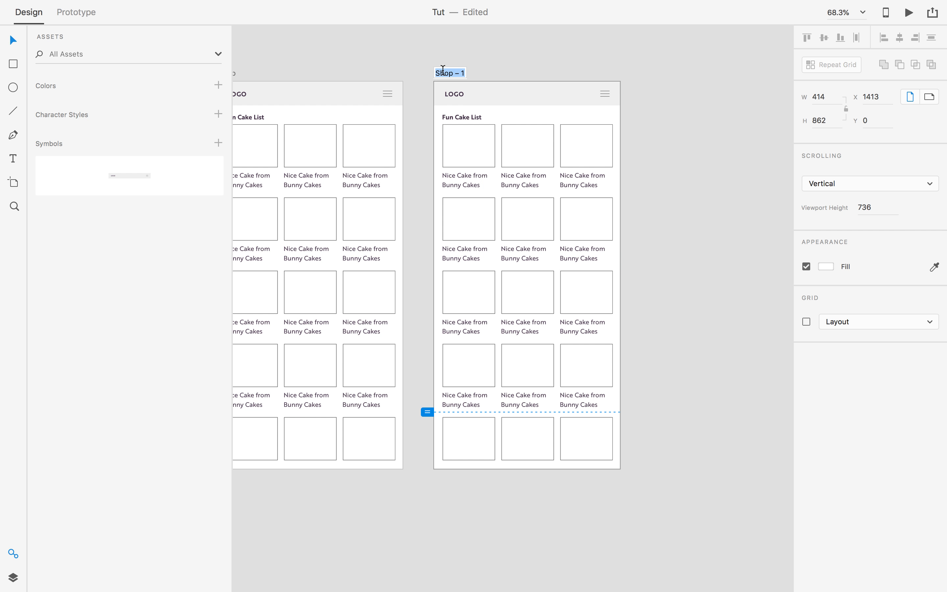
{"action": "type", "text": "Produc Page"}
{"action": "key", "text": "Return"}
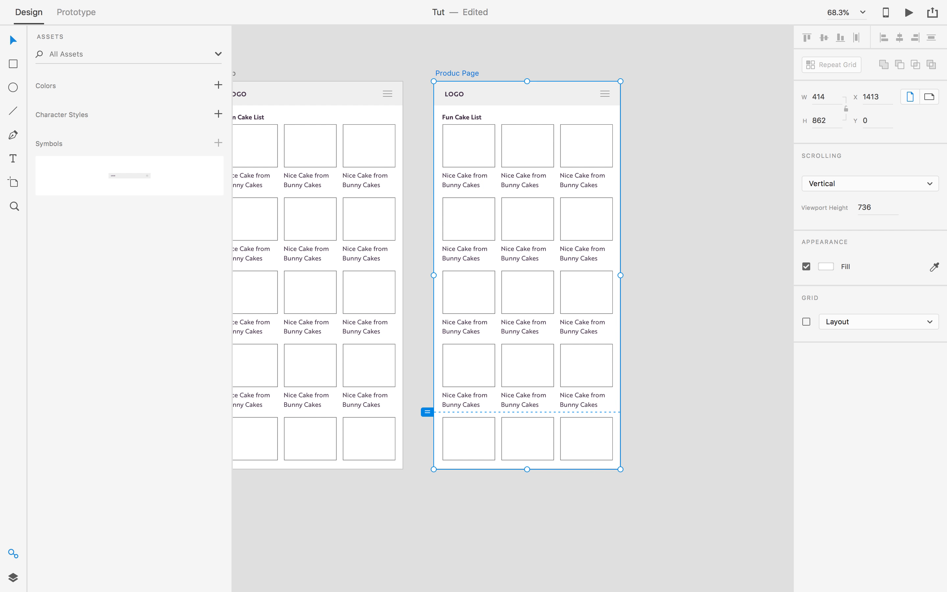
Delete the copied cake grid and the Fun Cake List heading text from Produc Page.
{"action": "left_click", "coordinate": [488, 137]}
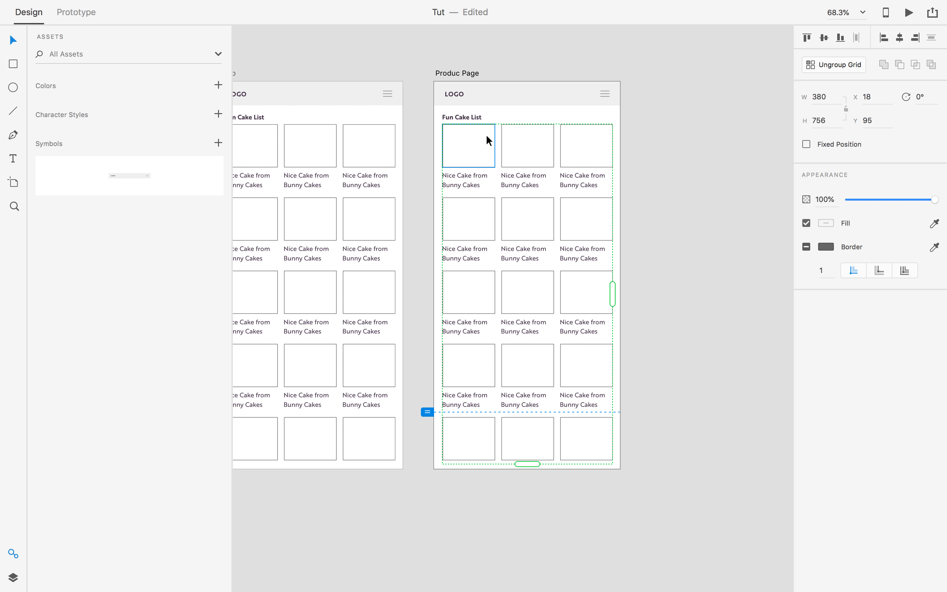
{"action": "left_click", "coordinate": [486, 163]}
{"action": "key", "text": "Delete"}
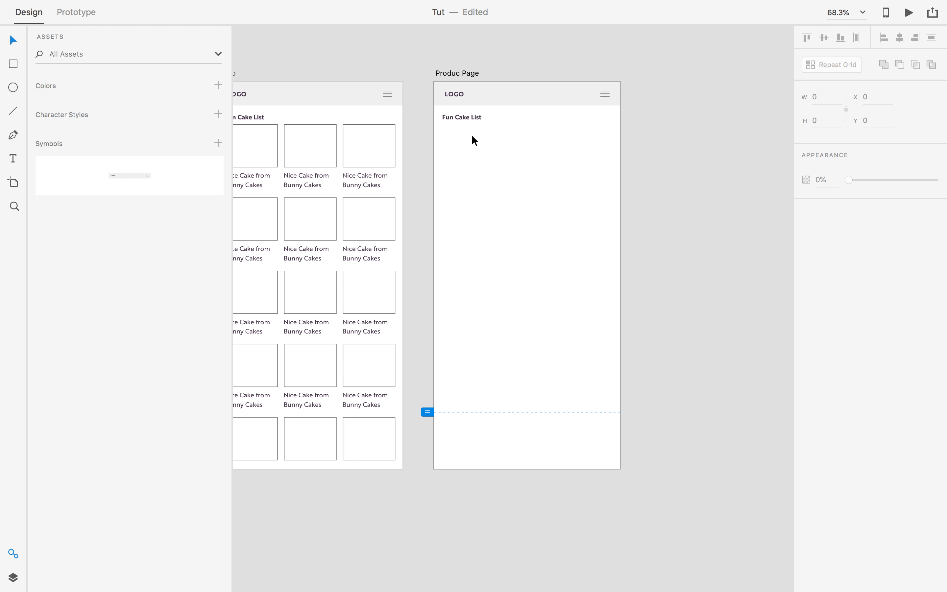
{"action": "left_click", "coordinate": [463, 117]}
{"action": "scroll", "coordinate": [463, 116], "scroll_direction": "up", "scroll_amount": 5}
{"action": "double_click", "coordinate": [464, 117]}
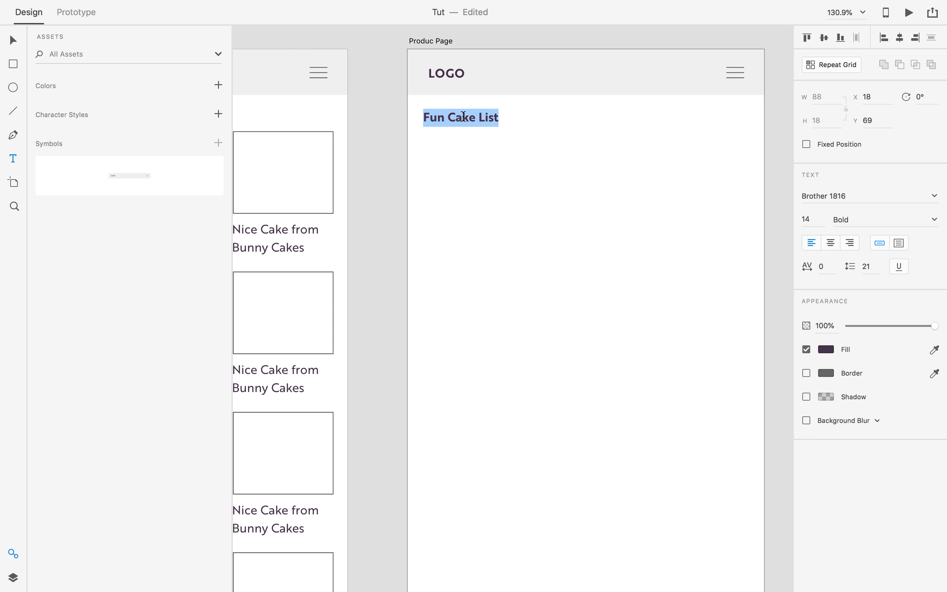
{"action": "key", "text": "BackSpace"}
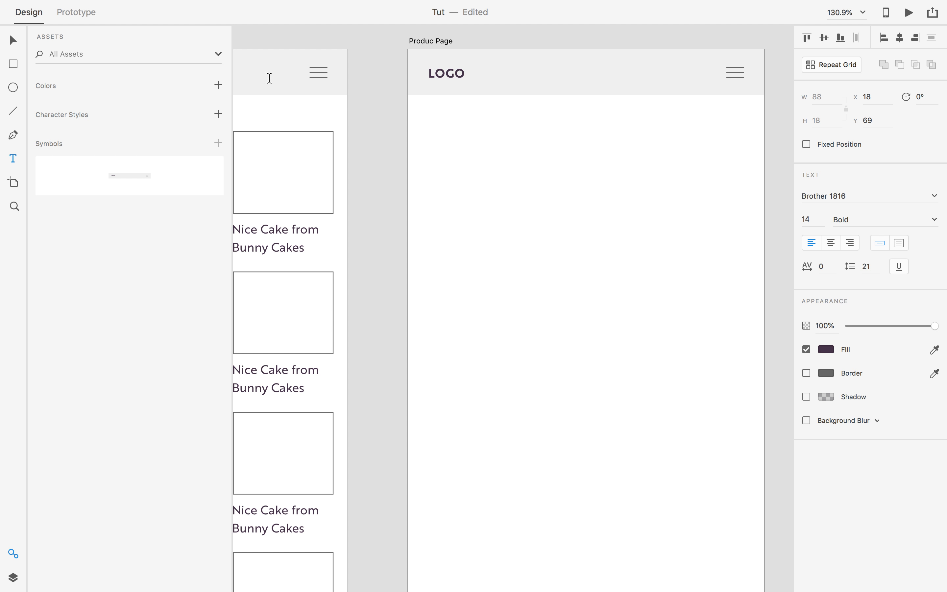
{"action": "left_click", "coordinate": [6, 43]}
Copy a caption from the Shop grid, try pasting it on Produc Page, then undo.
{"action": "scroll", "coordinate": [431, 243], "scroll_direction": "left", "scroll_amount": 5}
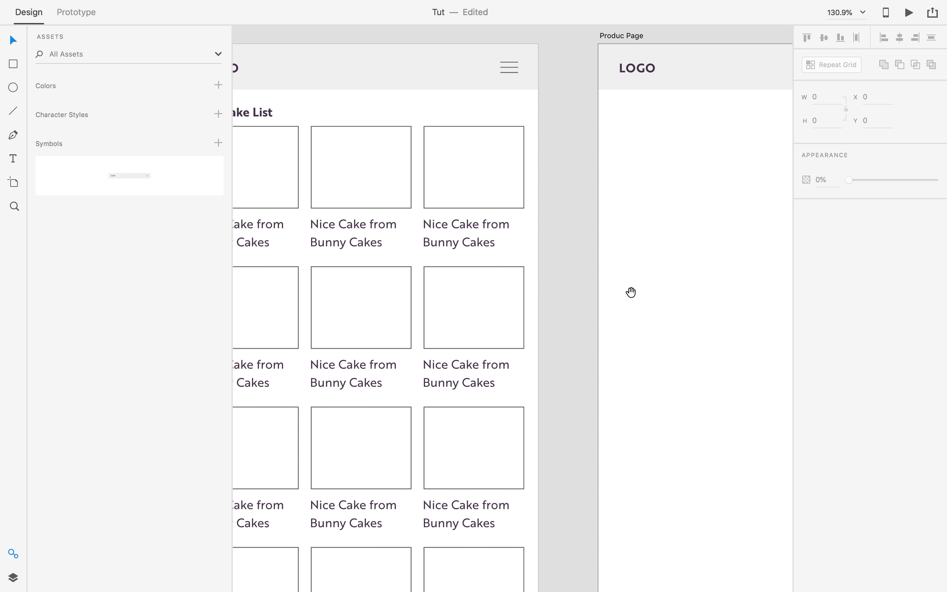
{"action": "double_click", "coordinate": [466, 232]}
{"action": "triple_click", "coordinate": [466, 231]}
{"action": "left_click", "coordinate": [466, 231]}
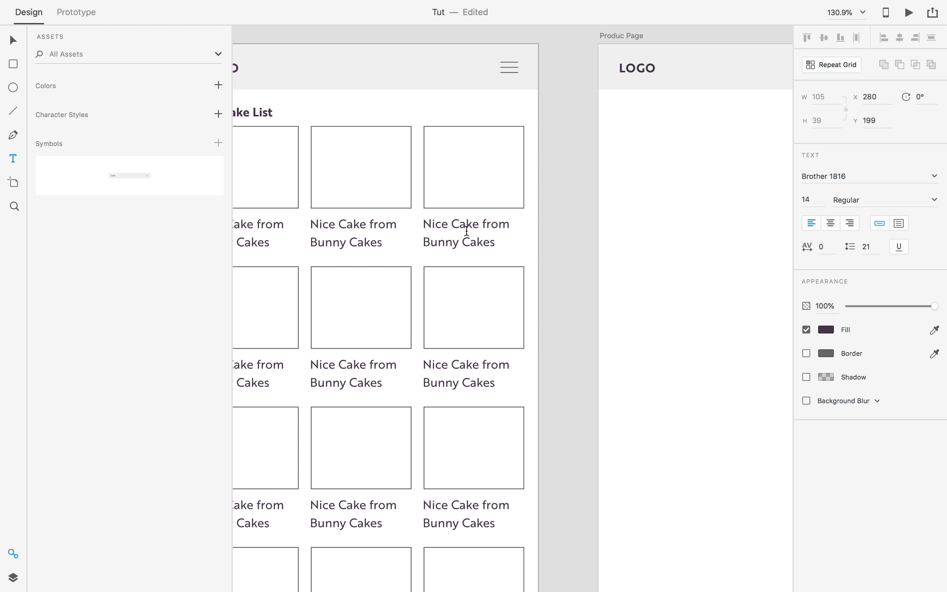
{"action": "key", "text": "super+a"}
{"action": "key", "text": "super+c"}
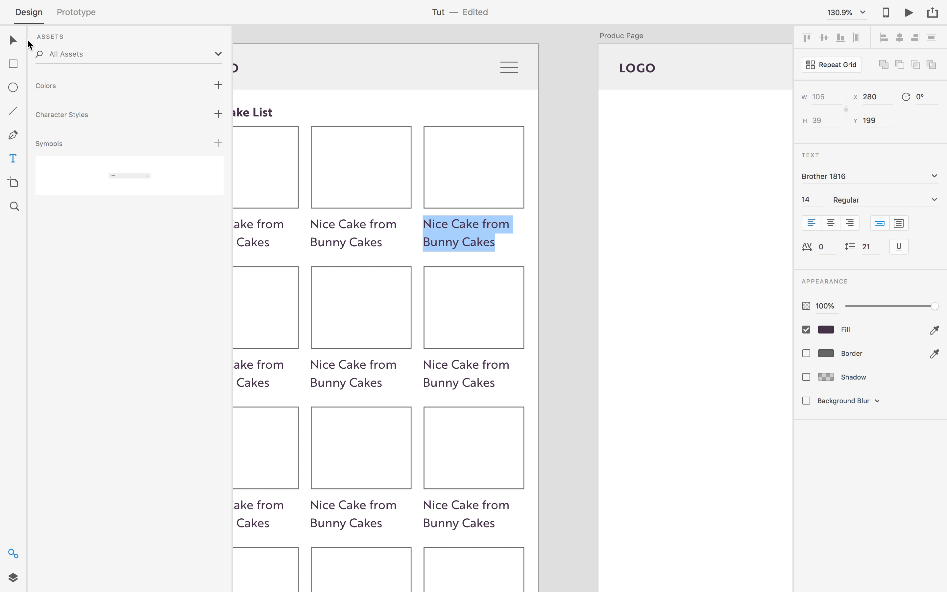
{"action": "key", "text": "Escape"}
{"action": "scroll", "coordinate": [520, 217], "scroll_direction": "right", "scroll_amount": 10}
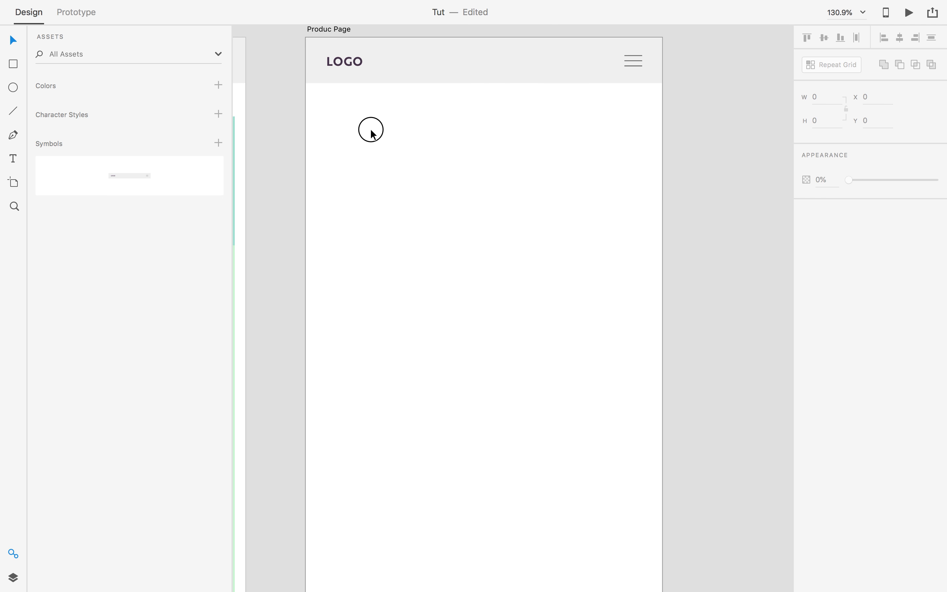
{"action": "key", "text": "super+v"}
{"action": "key", "text": "super+z"}
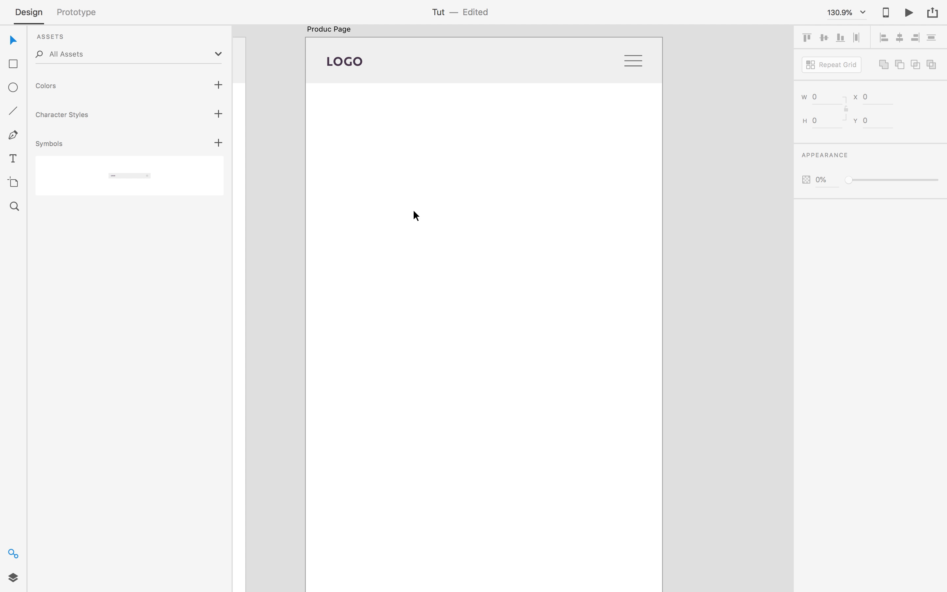
{"action": "scroll", "coordinate": [410, 204], "scroll_direction": "down", "scroll_amount": 5}
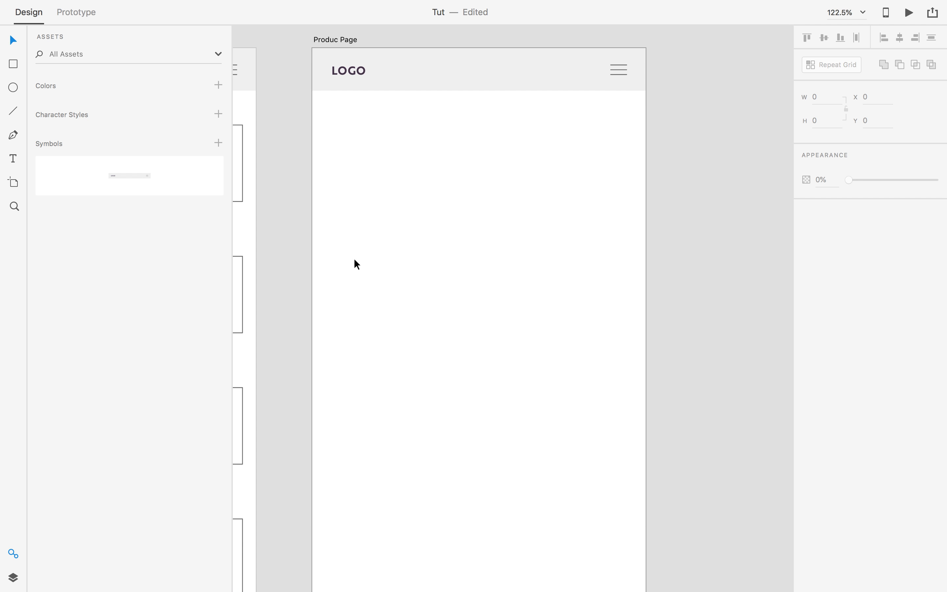
{"action": "left_click", "coordinate": [266, 228]}
{"action": "scroll", "coordinate": [533, 238], "scroll_direction": "left", "scroll_amount": 5}
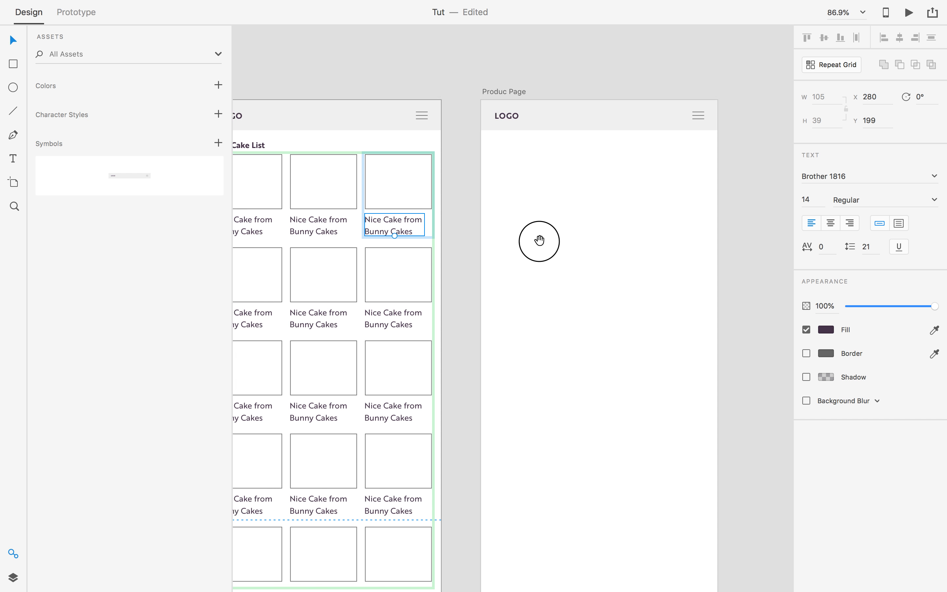
Paste a caption from the Shop grid onto Produc Page just under the header.
{"action": "left_click", "coordinate": [477, 212]}
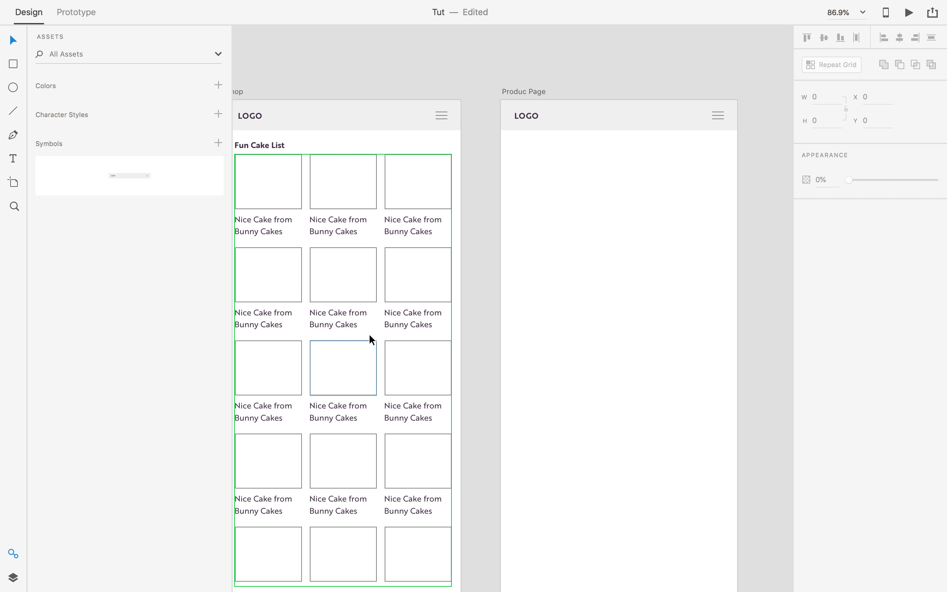
{"action": "left_click", "coordinate": [414, 228]}
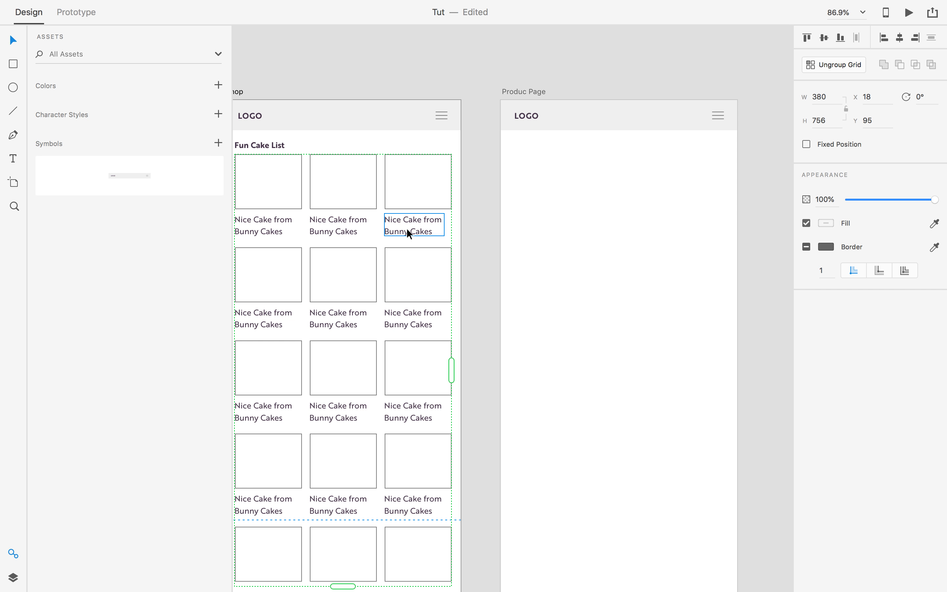
{"action": "double_click", "coordinate": [416, 231]}
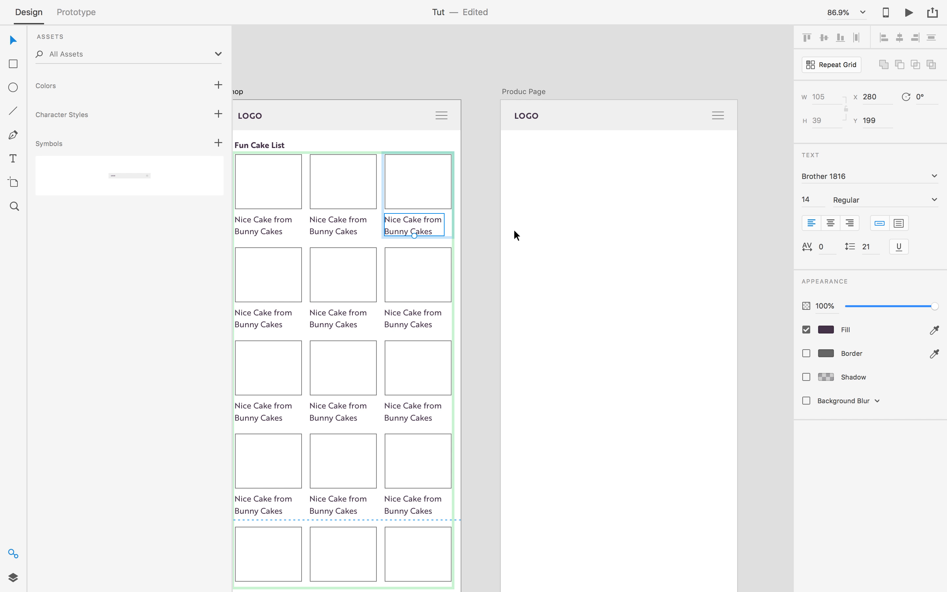
{"action": "left_click", "coordinate": [547, 215]}
{"action": "left_click_drag", "start_coordinate": [546, 215], "coordinate": [513, 208]}
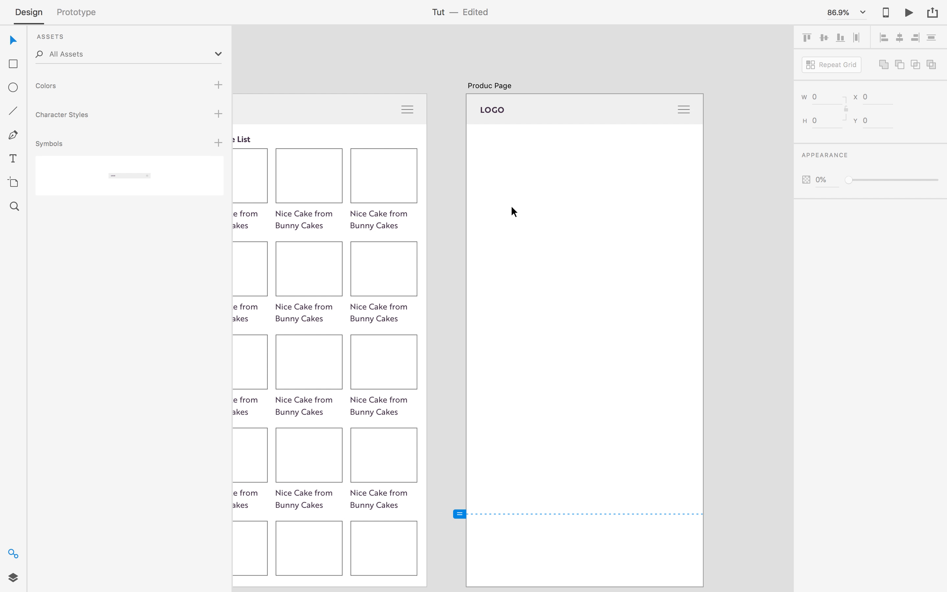
{"action": "key", "text": "ctrl+v"}
{"action": "left_click", "coordinate": [579, 217]}
{"action": "left_click_drag", "start_coordinate": [649, 229], "coordinate": [506, 163]}
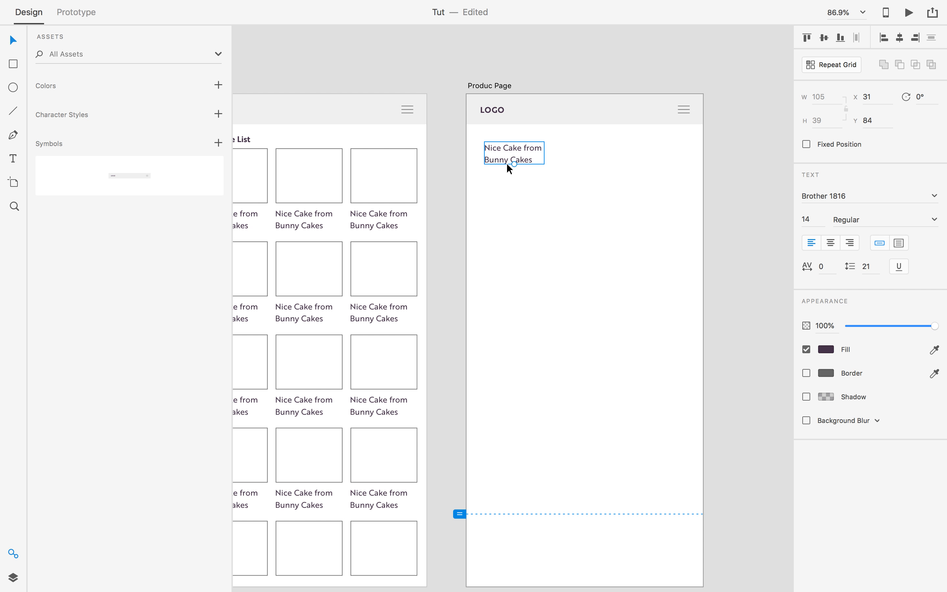
Join the caption into one line, 'Nice Cake from Bunny Cakes', and nudge it left.
{"action": "double_click", "coordinate": [506, 163]}
{"action": "left_click", "coordinate": [488, 161]}
{"action": "key", "text": "BackSpace"}
{"action": "key", "text": "Escape"}
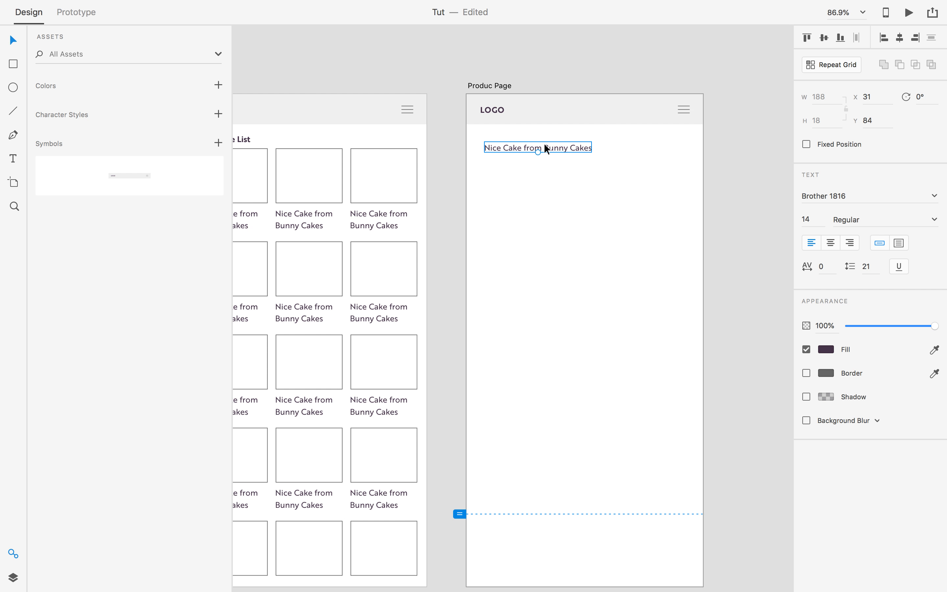
{"action": "left_click_drag", "start_coordinate": [508, 148], "coordinate": [491, 152]}
{"action": "scroll", "coordinate": [511, 177], "scroll_direction": "up", "scroll_amount": 1}
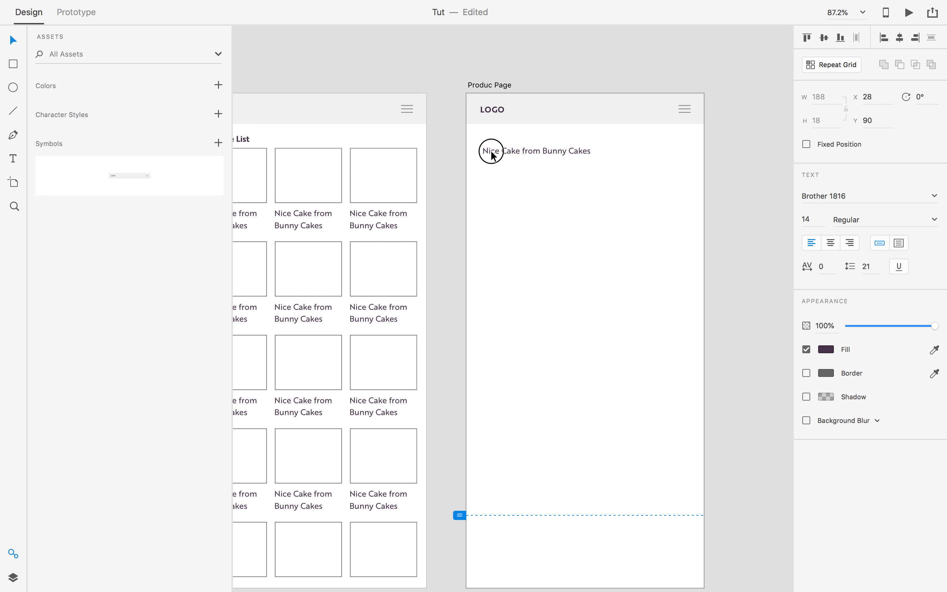
{"action": "left_click", "coordinate": [494, 183]}
{"action": "scroll", "coordinate": [514, 224], "scroll_direction": "left", "scroll_amount": 10}
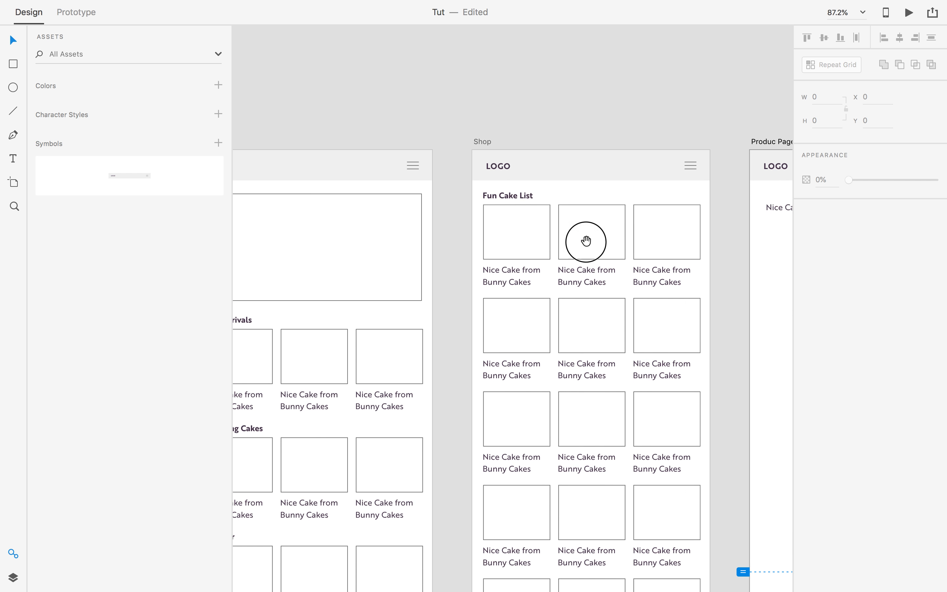
Paste the Home hero rectangle under the caption and narrow it to 361 wide.
{"action": "left_click", "coordinate": [418, 221]}
{"action": "left_click_drag", "start_coordinate": [588, 299], "coordinate": [225, 222]}
{"action": "left_click_drag", "start_coordinate": [611, 265], "coordinate": [583, 261]}
{"action": "key", "text": "super+v"}
{"action": "left_click_drag", "start_coordinate": [520, 293], "coordinate": [470, 183]}
{"action": "left_click_drag", "start_coordinate": [632, 191], "coordinate": [624, 190]}
{"action": "left_click", "coordinate": [659, 212]}
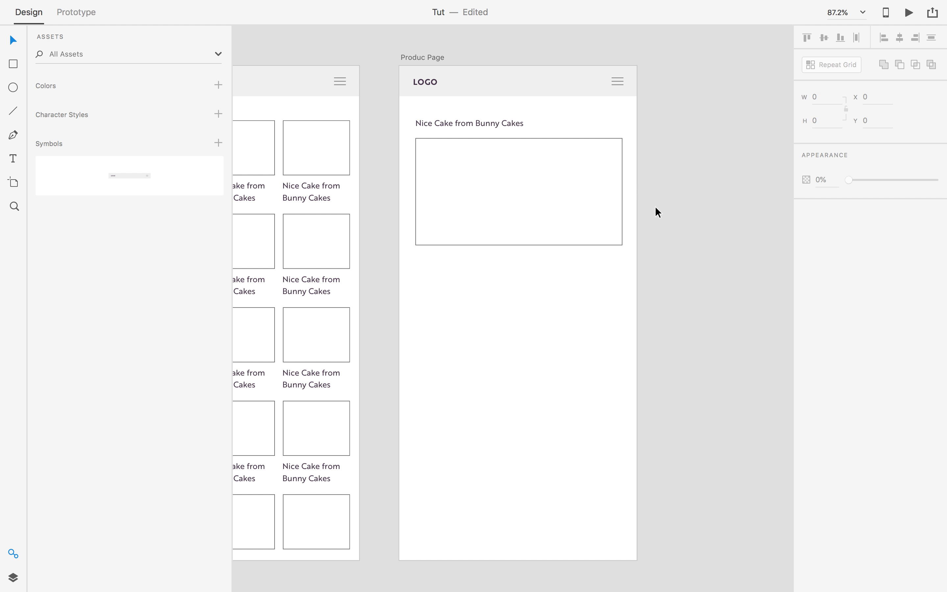
Alt-drag a copy of the rectangle below it and shrink it to a 94 × 76 thumbnail.
{"action": "scroll", "coordinate": [723, 195], "scroll_direction": "down", "scroll_amount": 3}
{"action": "left_click", "coordinate": [503, 152]}
{"action": "left_click_drag", "start_coordinate": [500, 262], "coordinate": [530, 257]}
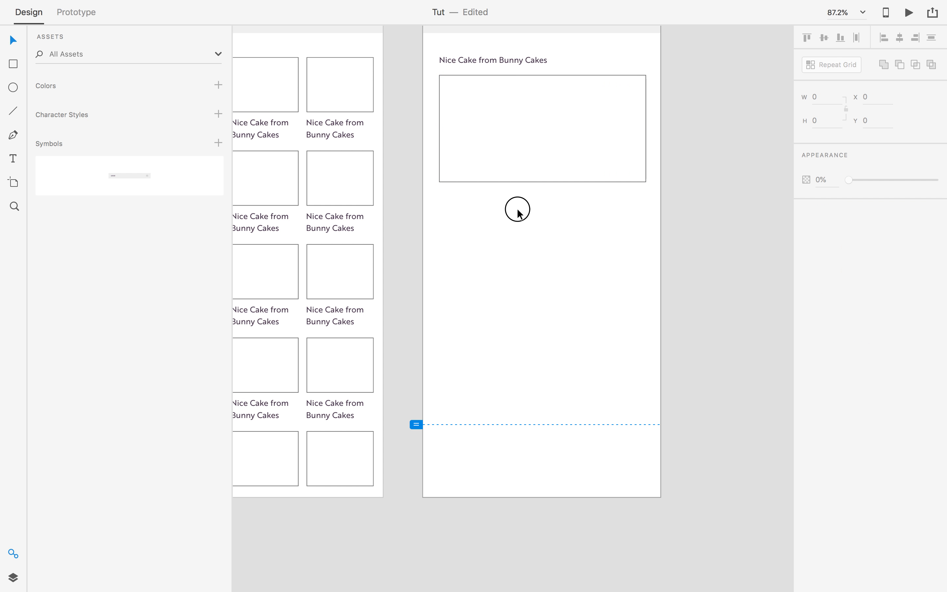
{"action": "left_click_drag", "start_coordinate": [488, 136], "coordinate": [490, 250], "text": "alt"}
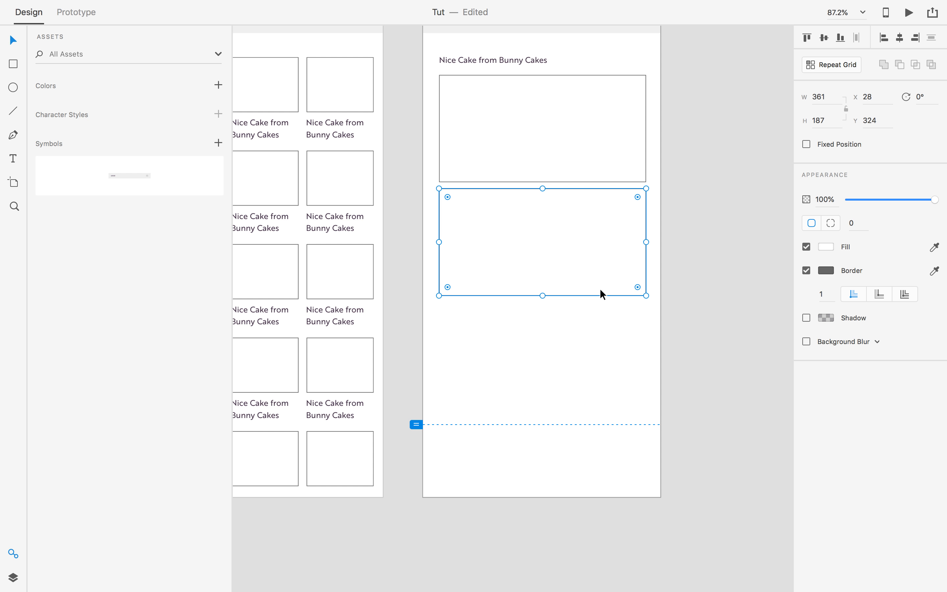
{"action": "left_click_drag", "start_coordinate": [646, 296], "coordinate": [494, 232]}
{"action": "left_click", "coordinate": [542, 240]}
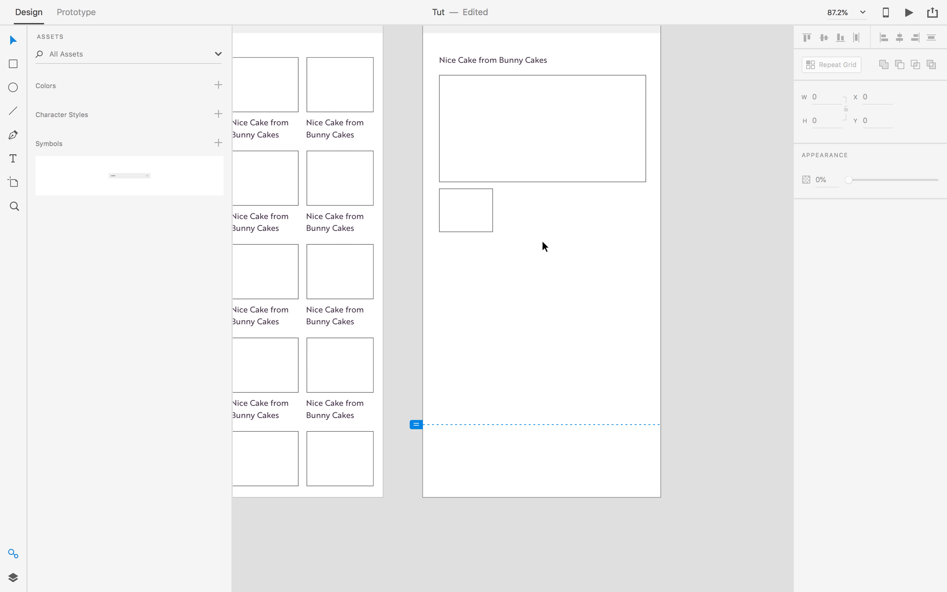
{"action": "scroll", "coordinate": [508, 228], "scroll_direction": "up", "scroll_amount": 1}
{"action": "left_click", "coordinate": [476, 218]}
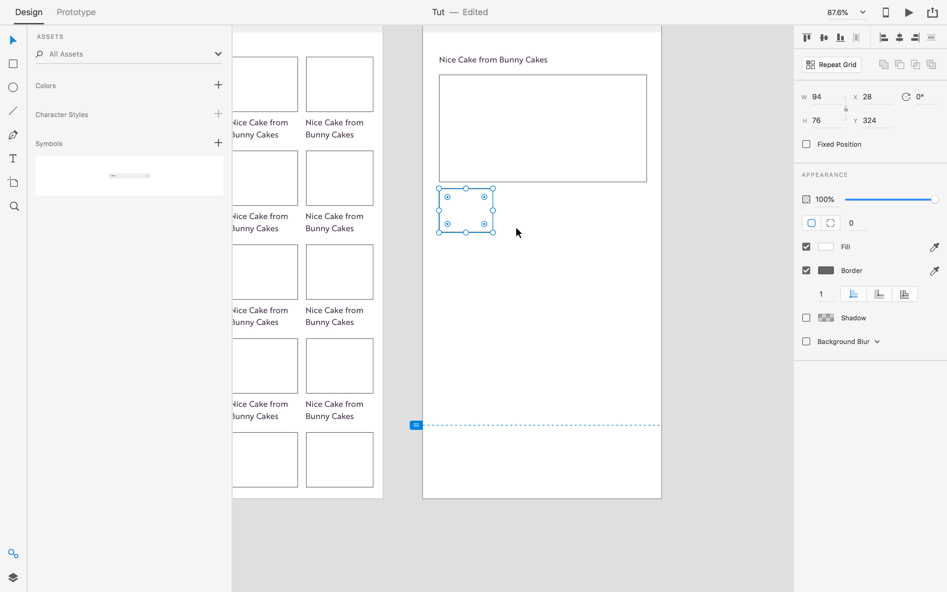
Make the thumbnail a Repeat Grid and drag it into a row of three cells.
{"action": "left_click_drag", "start_coordinate": [473, 218], "coordinate": [483, 218]}
{"action": "key", "text": "super+z"}
{"action": "left_click", "coordinate": [830, 72]}
{"action": "left_click_drag", "start_coordinate": [495, 210], "coordinate": [647, 213]}
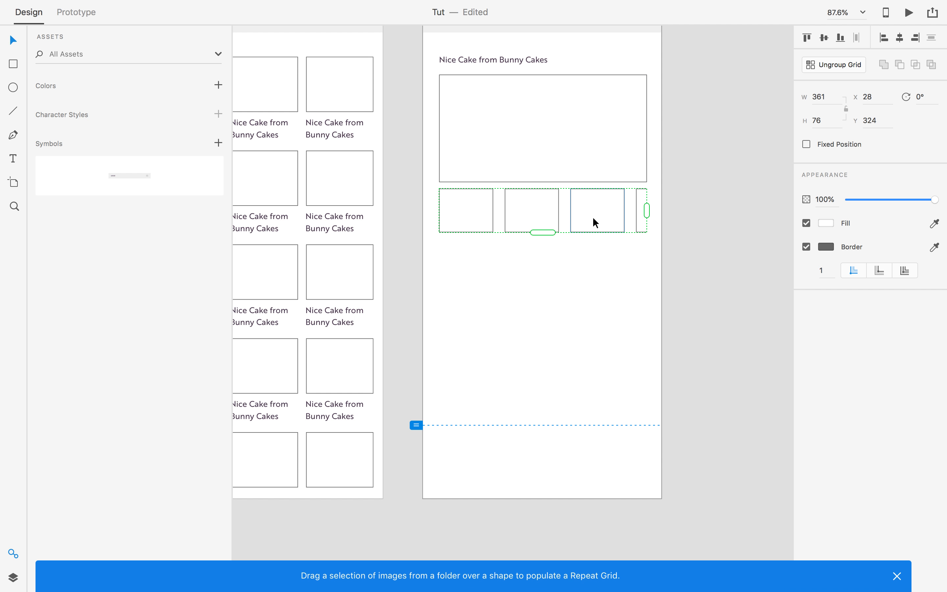
{"action": "left_click_drag", "start_coordinate": [563, 216], "coordinate": [567, 216]}
{"action": "left_click_drag", "start_coordinate": [660, 211], "coordinate": [639, 212]}
{"action": "left_click_drag", "start_coordinate": [566, 210], "coordinate": [589, 213]}
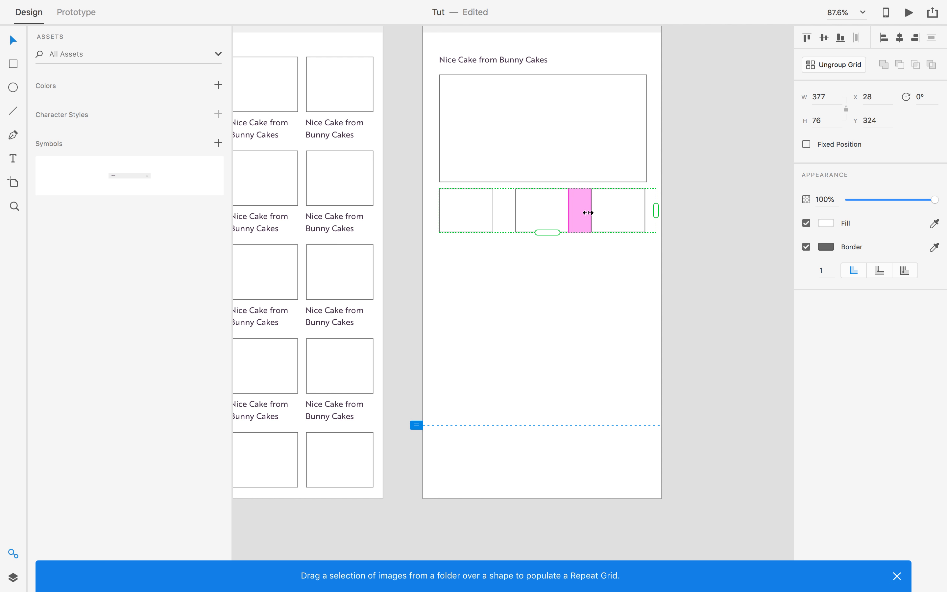
Retry the thumbnail repetition, then undo back to a single thumbnail box.
{"action": "left_click", "coordinate": [707, 189]}
{"action": "left_click", "coordinate": [554, 231]}
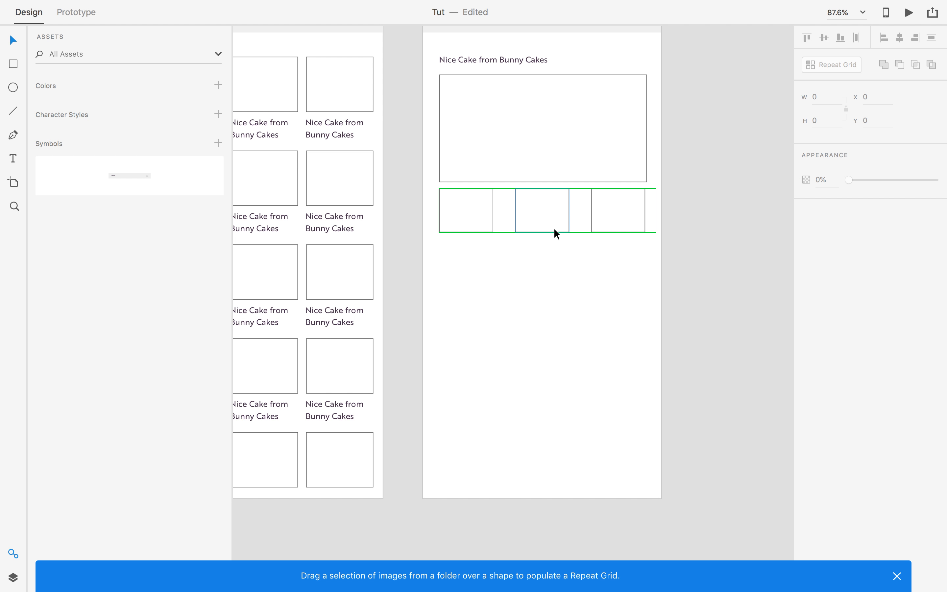
{"action": "left_click", "coordinate": [557, 232]}
{"action": "left_click", "coordinate": [683, 210]}
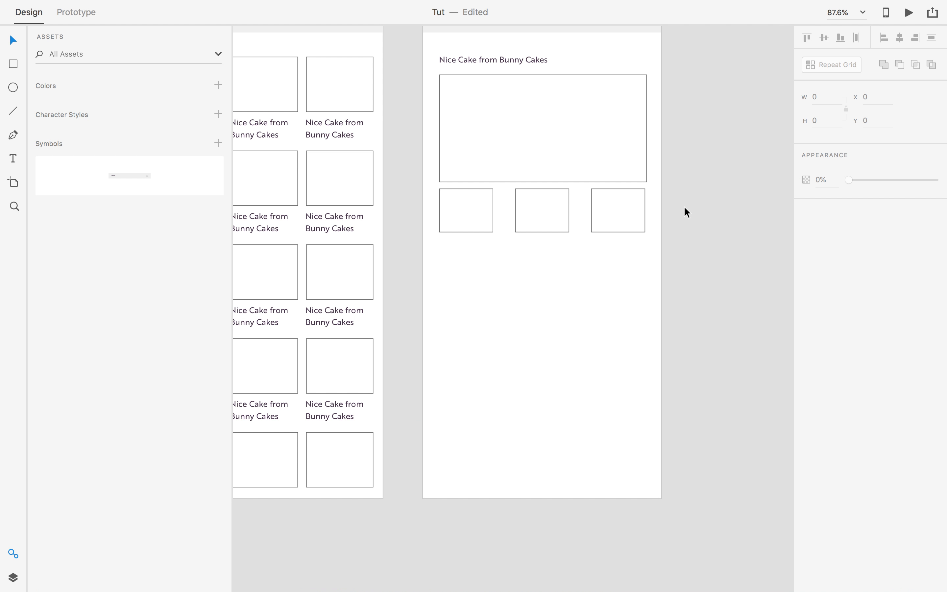
{"action": "left_click", "coordinate": [486, 220]}
{"action": "key", "text": "super+r"}
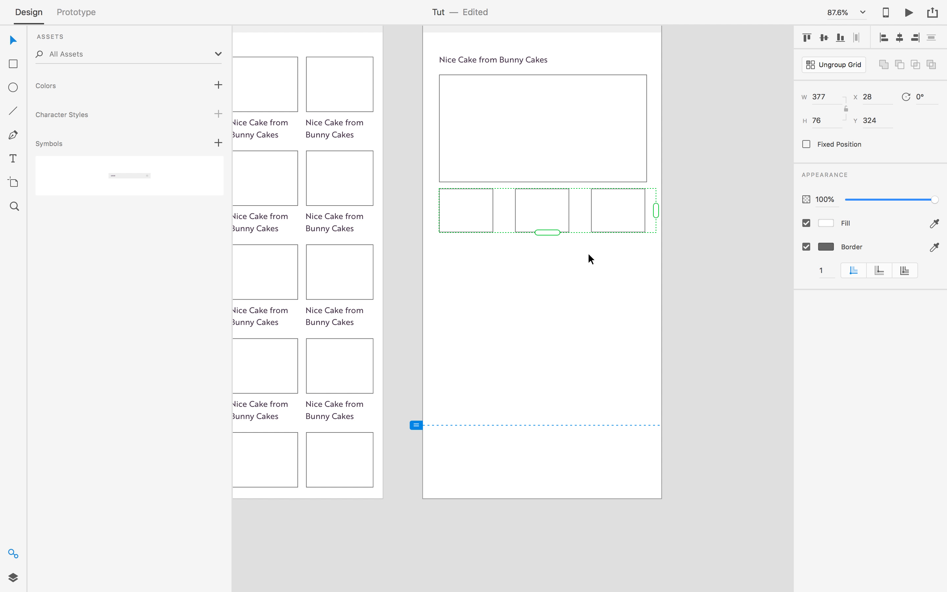
{"action": "key", "text": "super+z"}
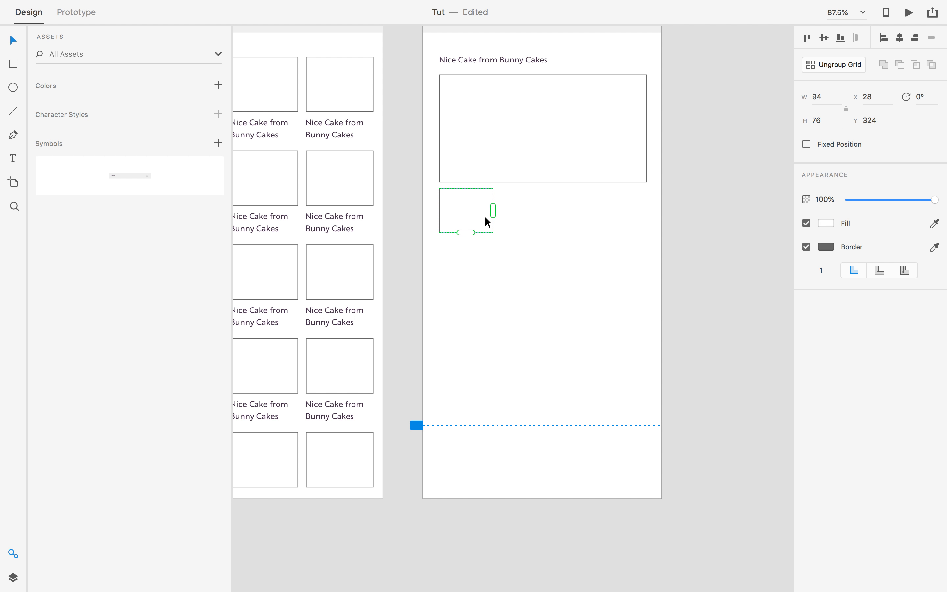
{"action": "left_click_drag", "start_coordinate": [494, 214], "coordinate": [658, 229]}
{"action": "key", "text": "super+z"}
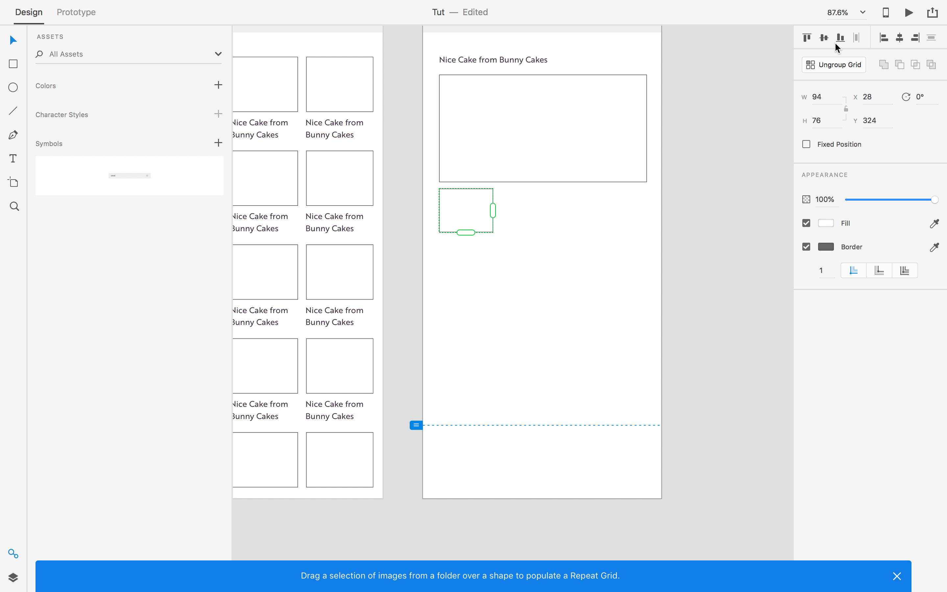
Ungroup the grid, widen the box slightly, and repeat it into three cells.
{"action": "left_click", "coordinate": [835, 64]}
{"action": "left_click_drag", "start_coordinate": [494, 210], "coordinate": [504, 210]}
{"action": "key", "text": "super+r"}
{"action": "left_click_drag", "start_coordinate": [507, 207], "coordinate": [647, 207]}
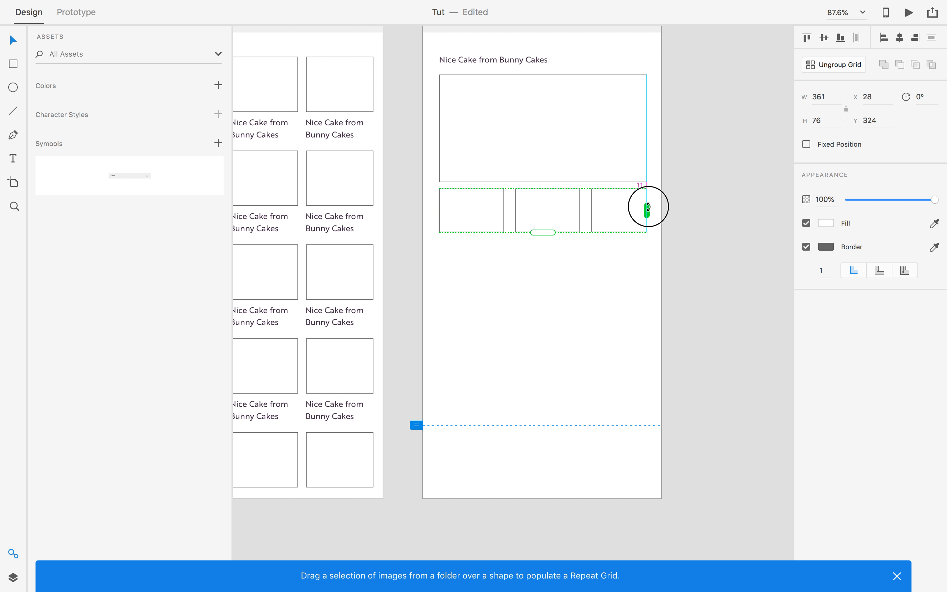
{"action": "left_click", "coordinate": [686, 209]}
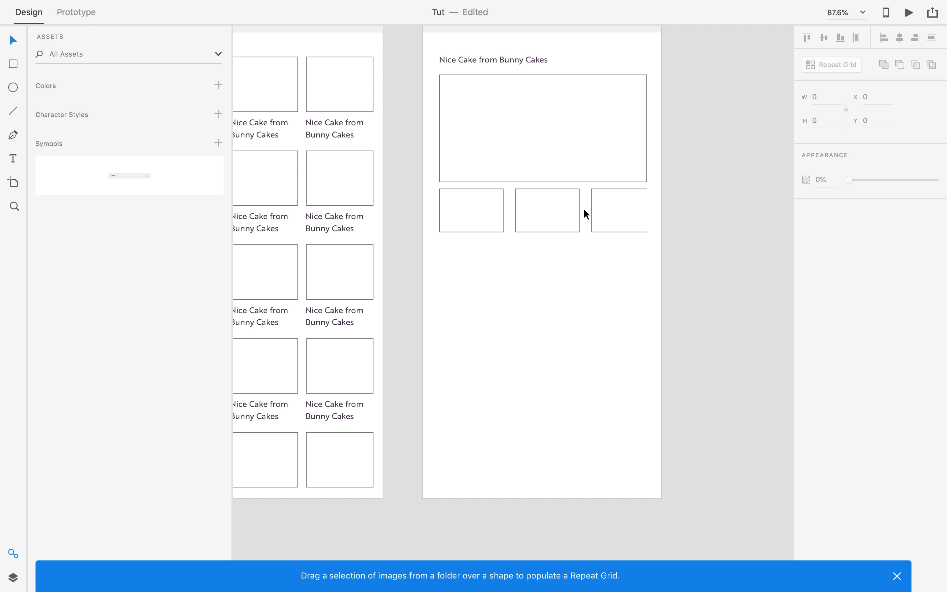
{"action": "left_click", "coordinate": [603, 226]}
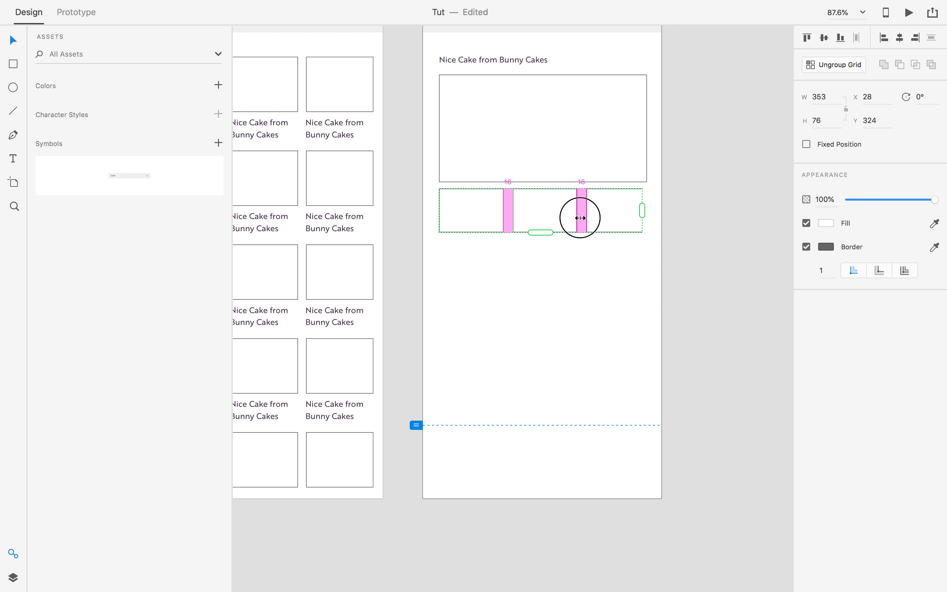
Stretch the thumbnail grid slightly wider and narrow the gaps between thumbnails.
{"action": "left_click_drag", "start_coordinate": [642, 212], "coordinate": [656, 214]}
{"action": "left_click_drag", "start_coordinate": [586, 222], "coordinate": [582, 222]}
{"action": "left_click", "coordinate": [685, 220]}
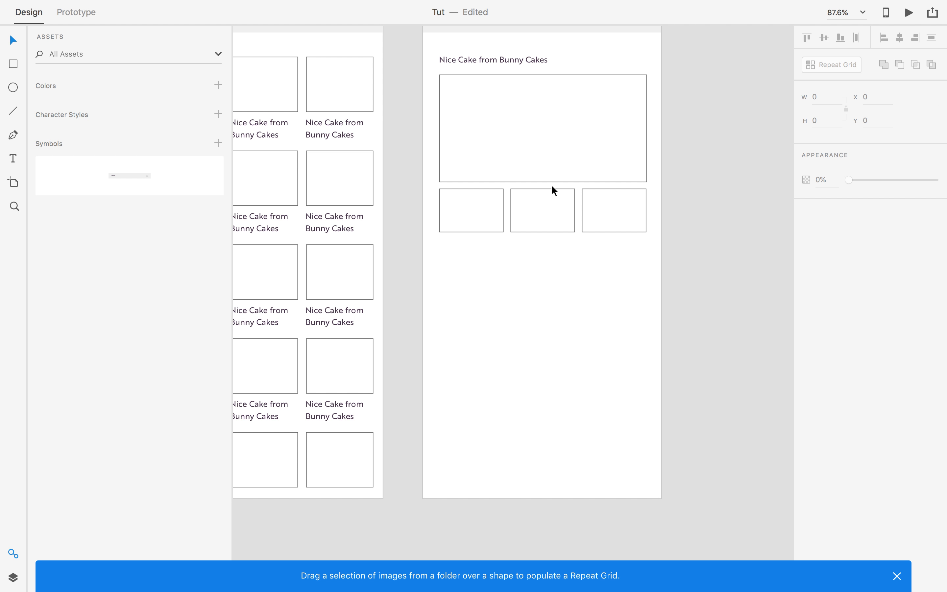
{"action": "left_click", "coordinate": [565, 213]}
{"action": "left_click", "coordinate": [691, 251]}
{"action": "left_click", "coordinate": [471, 60]}
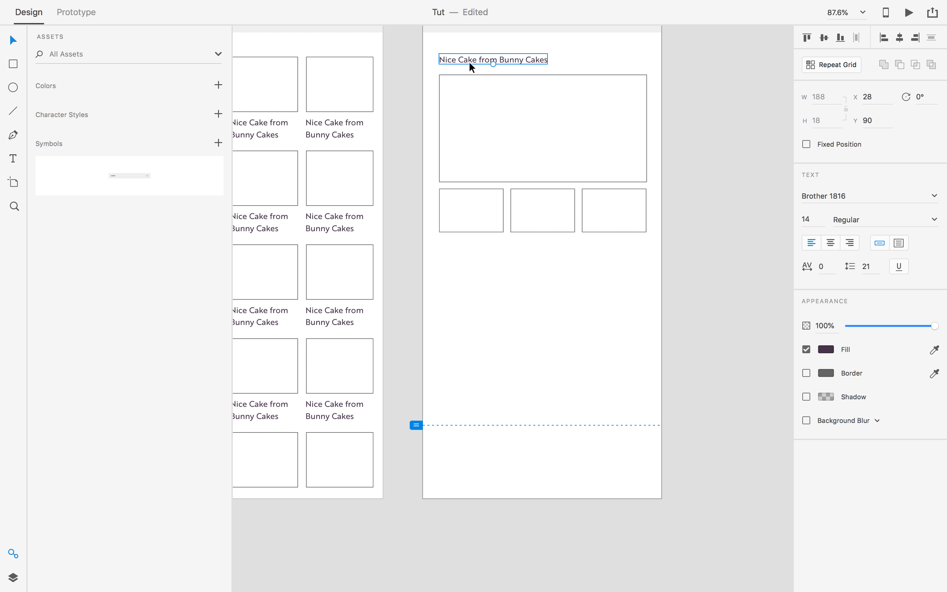
Duplicate the 'Nice Cake from Bunny Cakes' title below the thumbnails and select the copy's text.
{"action": "left_click_drag", "start_coordinate": [467, 65], "coordinate": [473, 261]}
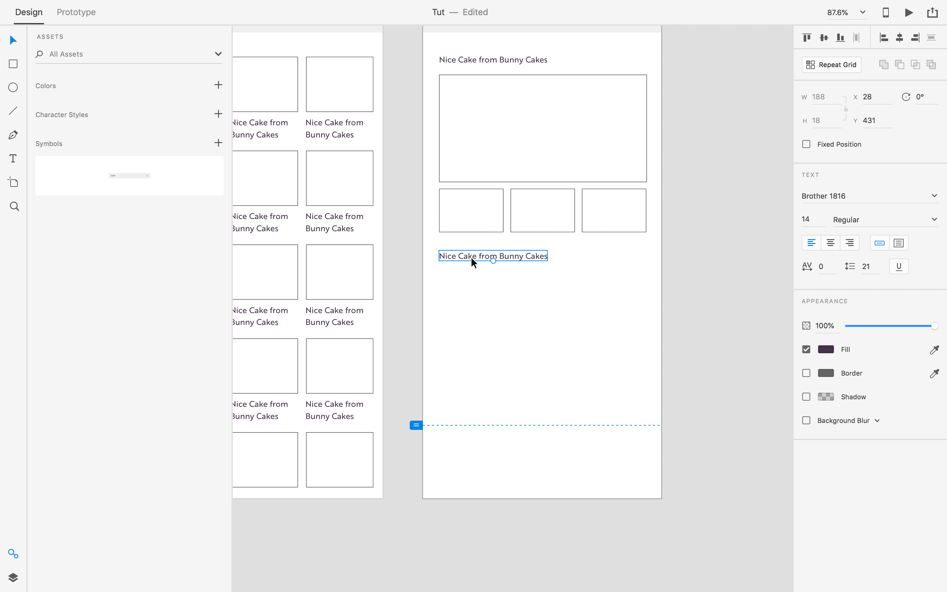
{"action": "double_click", "coordinate": [472, 258]}
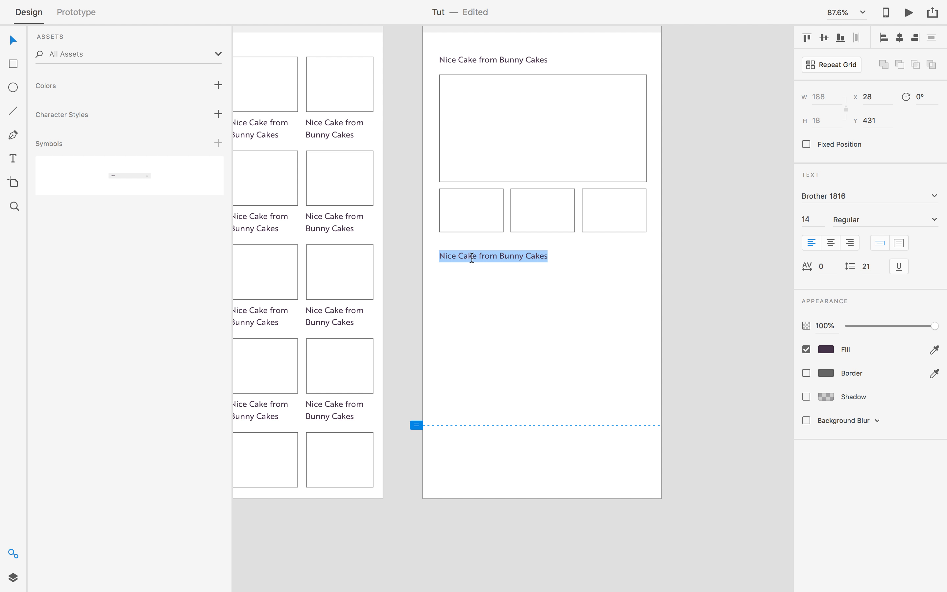
Finish editing the copied title in Adobe XD and select its text.
{"action": "key", "text": "Escape"}
{"action": "scroll", "coordinate": [517, 285], "scroll_direction": "right", "scroll_amount": 1}
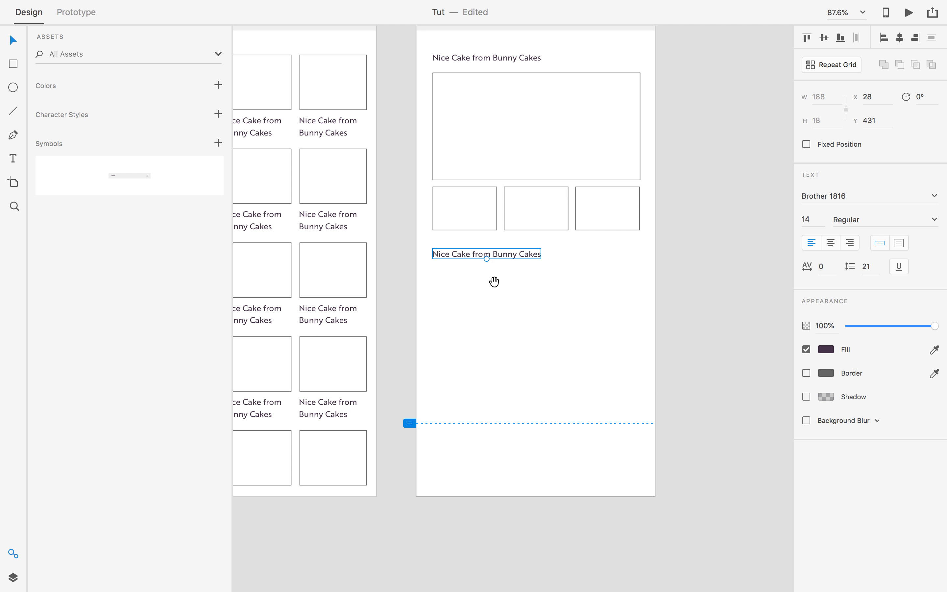
{"action": "double_click", "coordinate": [504, 254]}
Switch to Chrome and run a Google search for 'lorem ipsum' in a new tab.
{"action": "key", "text": "super+Tab"}
{"action": "key", "text": "super+Tab"}
{"action": "key", "text": "super+Tab"}
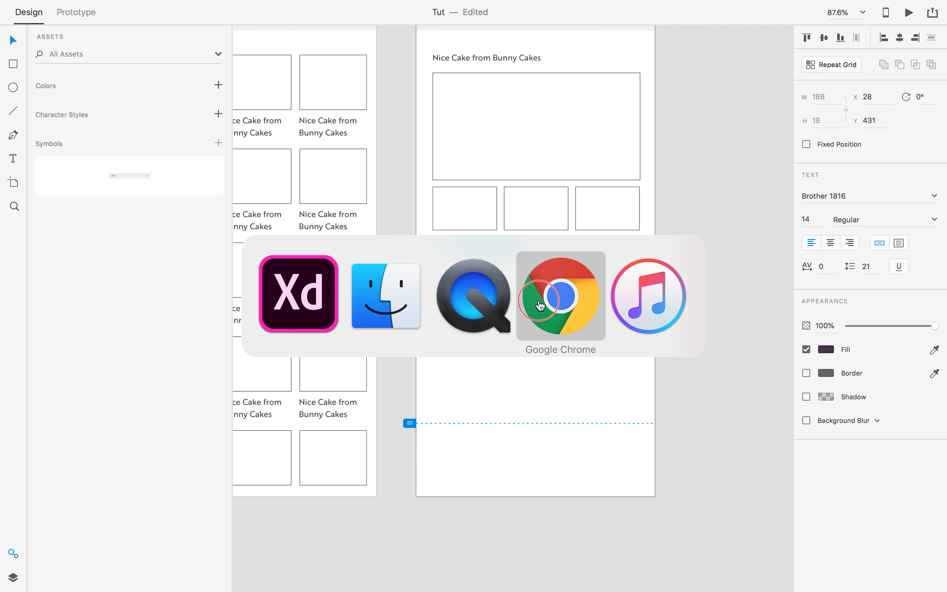
{"action": "left_click", "coordinate": [216, 16]}
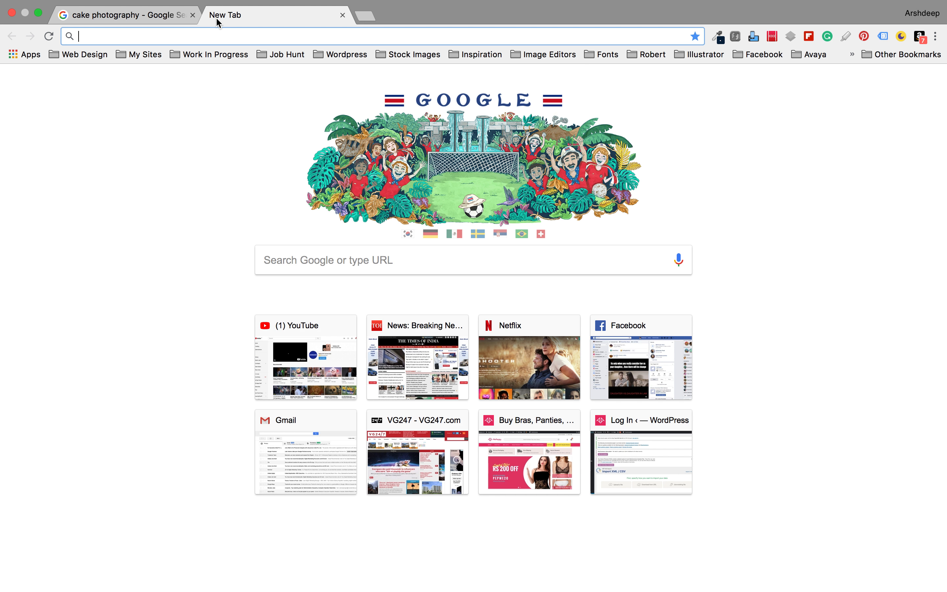
{"action": "type", "text": "oll"}
{"action": "key", "text": "BackSpace"}
{"action": "key", "text": "BackSpace"}
{"action": "key", "text": "BackSpace"}
{"action": "type", "text": "lorem ipsum"}
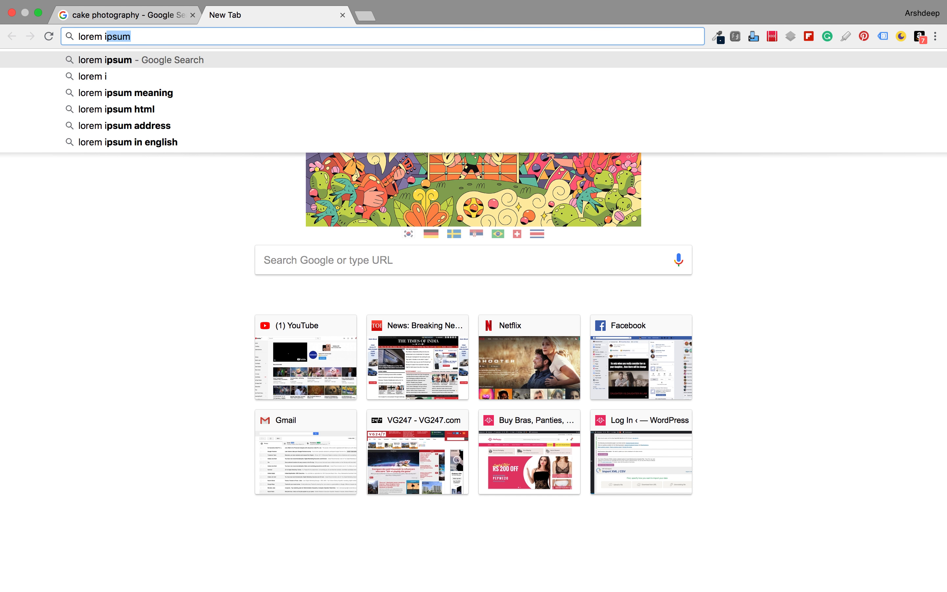
{"action": "key", "text": "Return"}
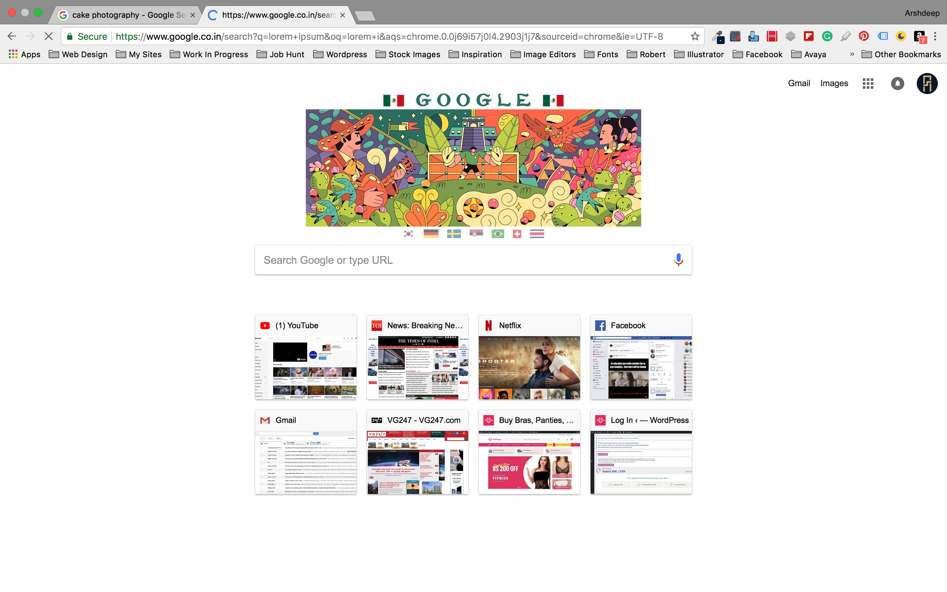
Open the lipsum.com result and scroll to the generator form.
{"action": "left_click", "coordinate": [242, 187]}
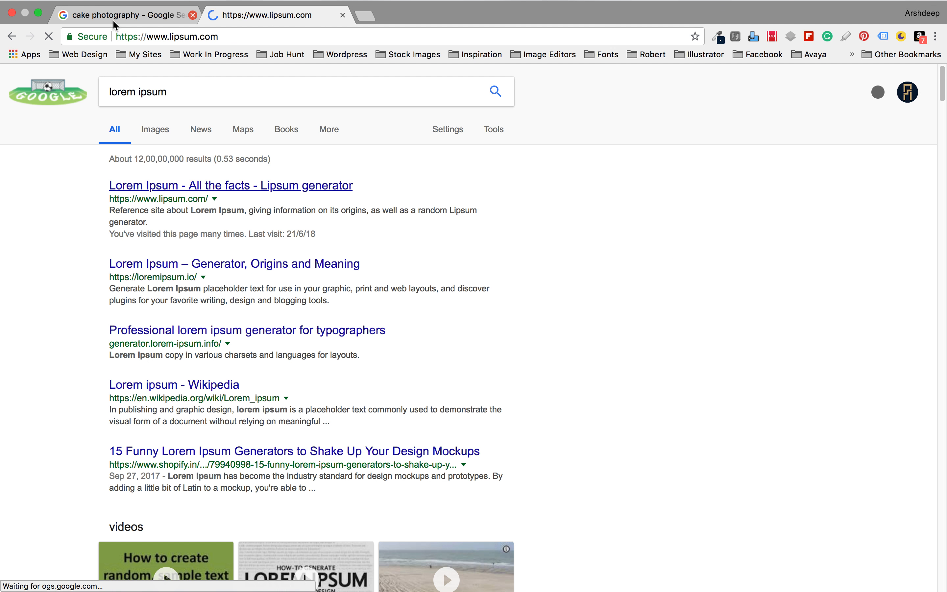
{"action": "left_click", "coordinate": [117, 28]}
{"action": "left_click", "coordinate": [258, 31]}
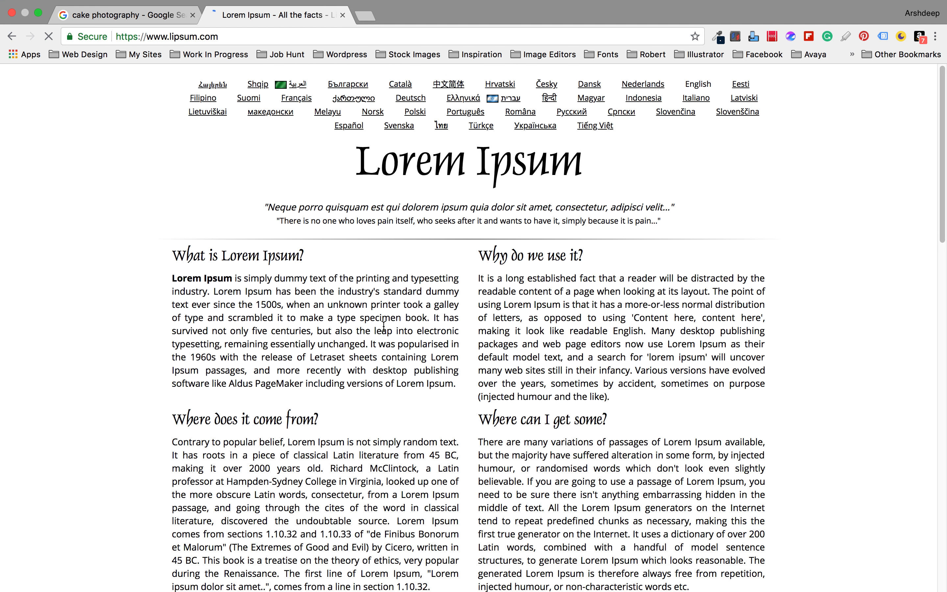
{"action": "scroll", "coordinate": [474, 360], "scroll_direction": "down", "scroll_amount": 20}
{"action": "scroll", "coordinate": [474, 359], "scroll_direction": "up", "scroll_amount": 10}
{"action": "scroll", "coordinate": [474, 358], "scroll_direction": "up", "scroll_amount": 10}
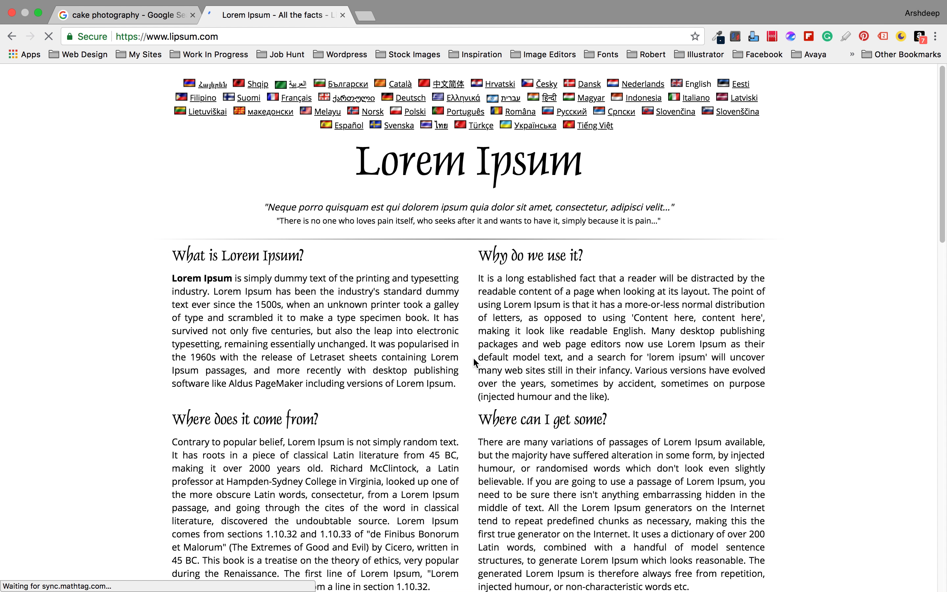
{"action": "scroll", "coordinate": [474, 359], "scroll_direction": "down", "scroll_amount": 5}
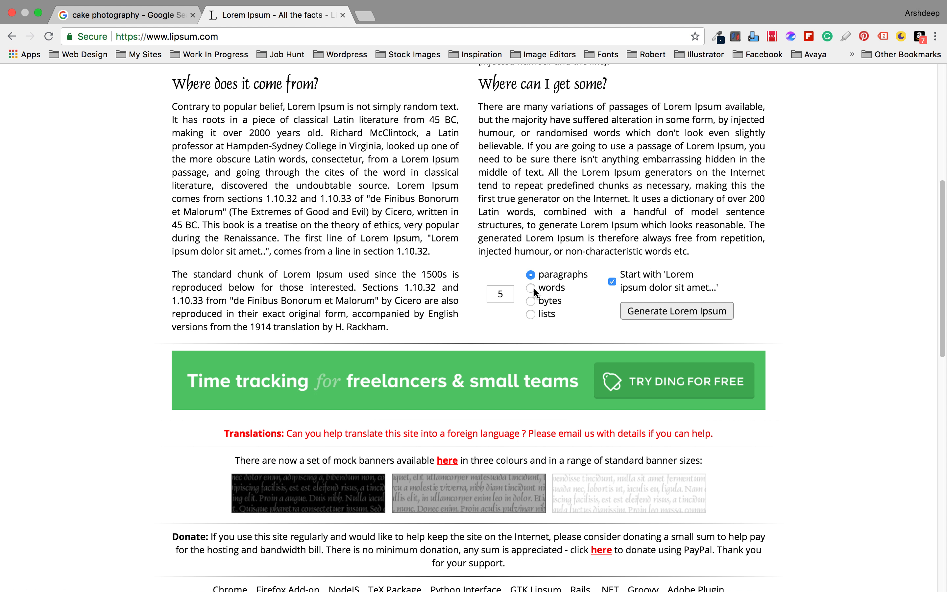
Set the amount to 200 words and generate the Lorem Ipsum text.
{"action": "double_click", "coordinate": [512, 299]}
{"action": "type", "text": "3"}
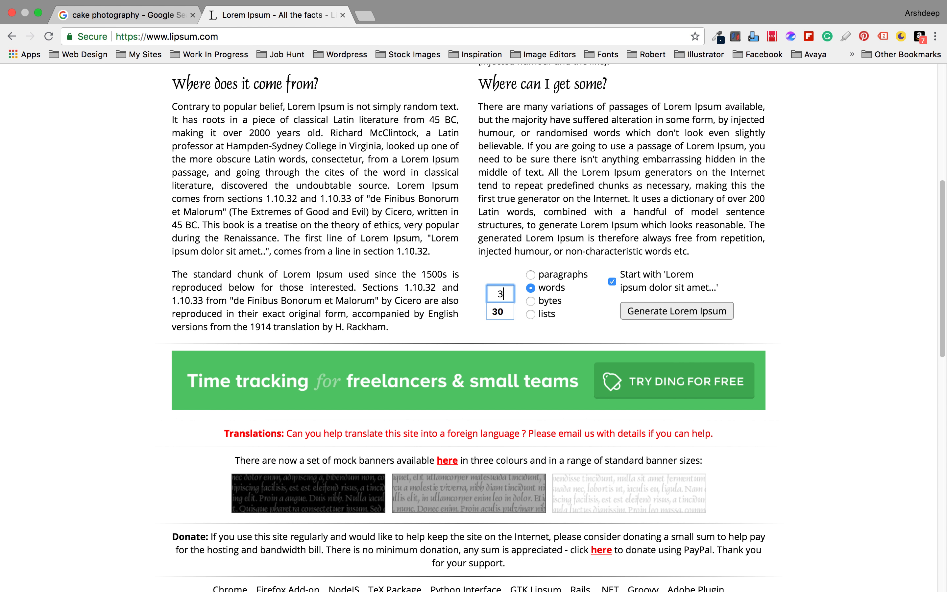
{"action": "key", "text": "BackSpace"}
{"action": "type", "text": "1000"}
{"action": "key", "text": "BackSpace"}
{"action": "left_click", "coordinate": [627, 312]}
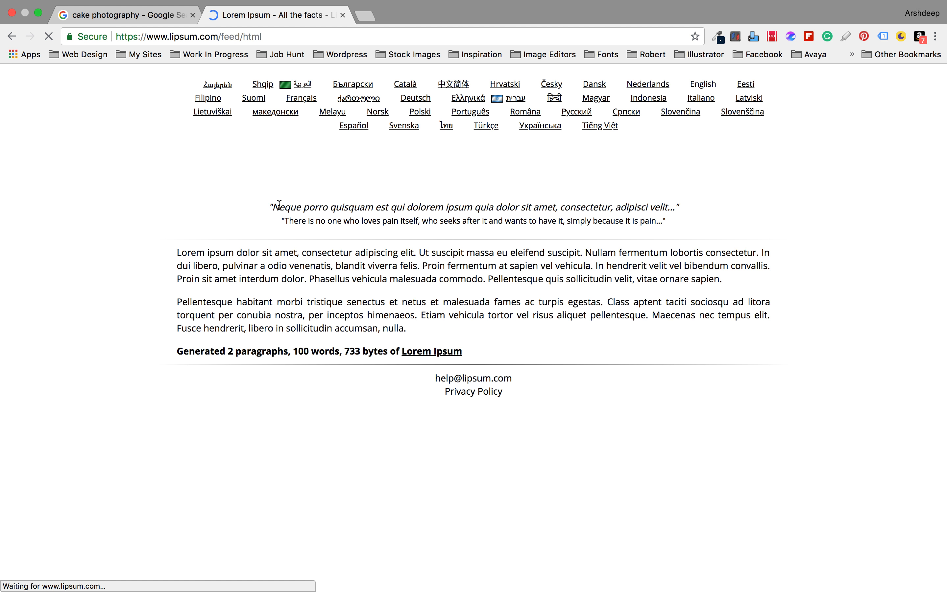
{"action": "left_click", "coordinate": [13, 39]}
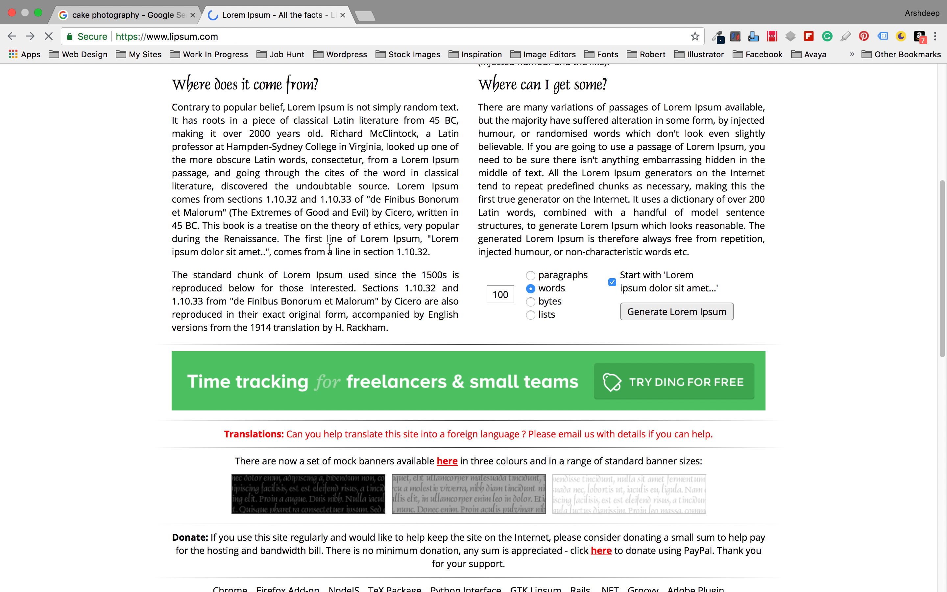
{"action": "left_click", "coordinate": [505, 296]}
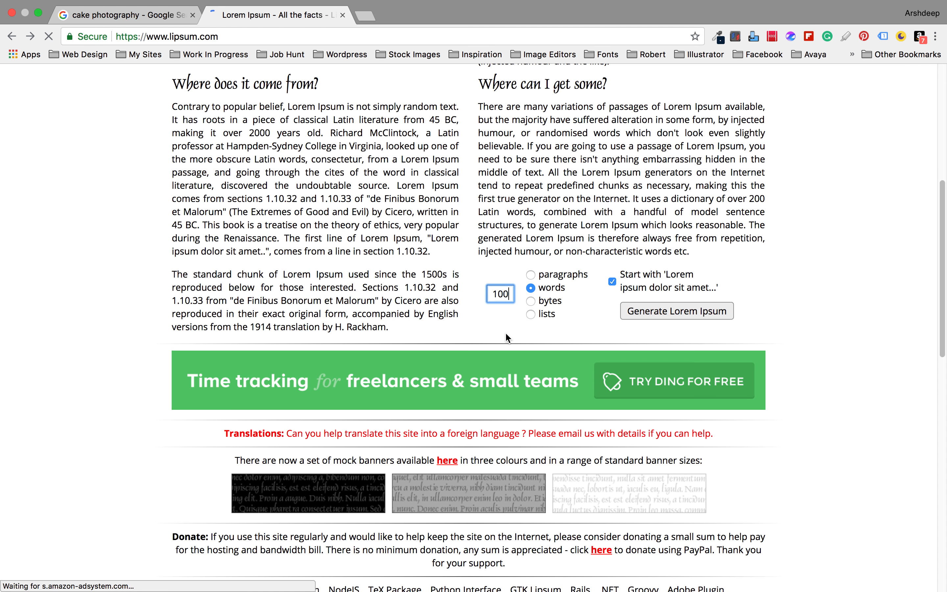
{"action": "type", "text": "200"}
{"action": "key", "text": "BackSpace"}
{"action": "key", "text": "BackSpace"}
{"action": "key", "text": "BackSpace"}
{"action": "key", "text": "BackSpace"}
{"action": "key", "text": "BackSpace"}
{"action": "key", "text": "BackSpace"}
{"action": "type", "text": "200"}
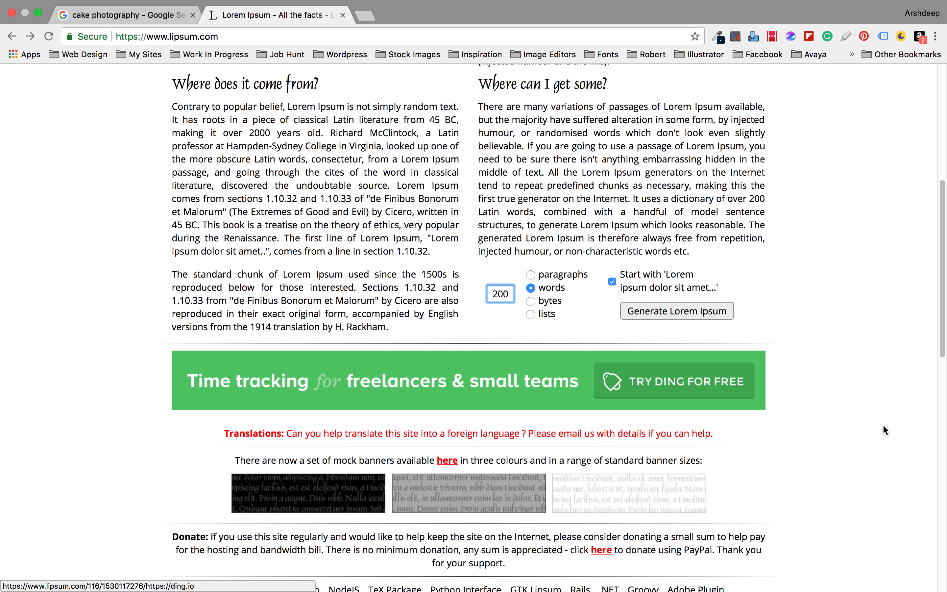
{"action": "left_click", "coordinate": [630, 317]}
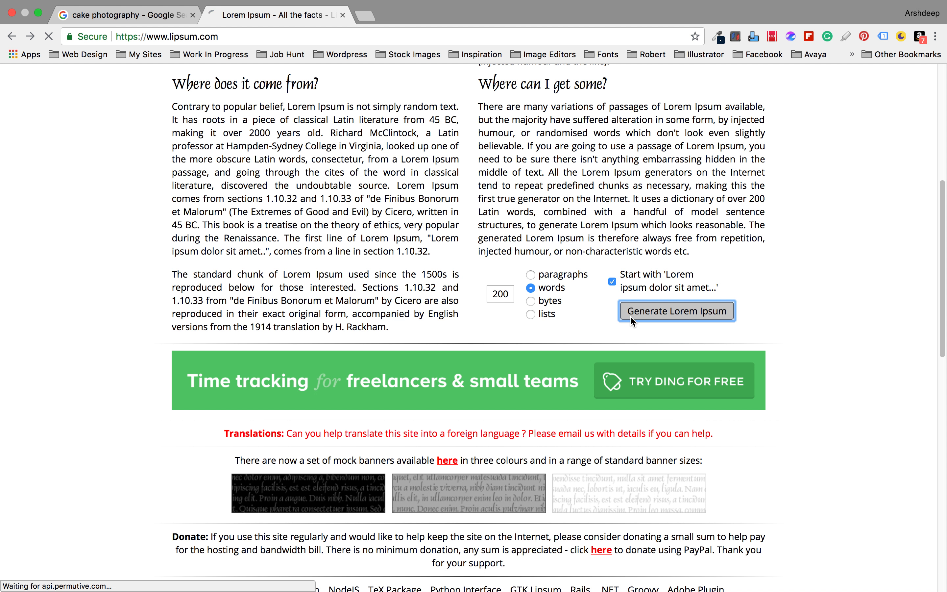
Select and copy the first generated paragraph, then return to Adobe XD.
{"action": "left_click_drag", "start_coordinate": [272, 208], "coordinate": [665, 222]}
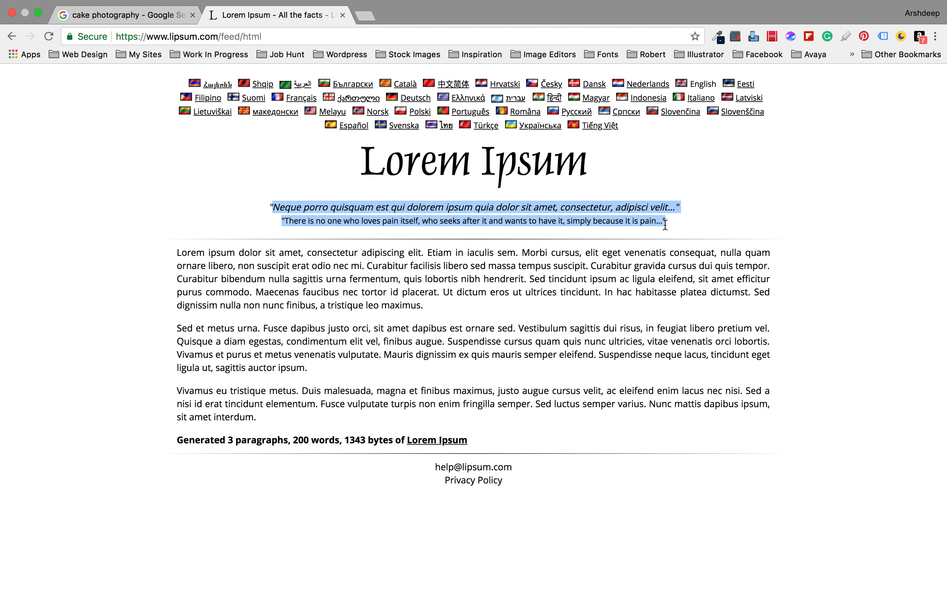
{"action": "mouse_move", "coordinate": [113, 12]}
{"action": "left_click_drag", "start_coordinate": [178, 255], "coordinate": [424, 310]}
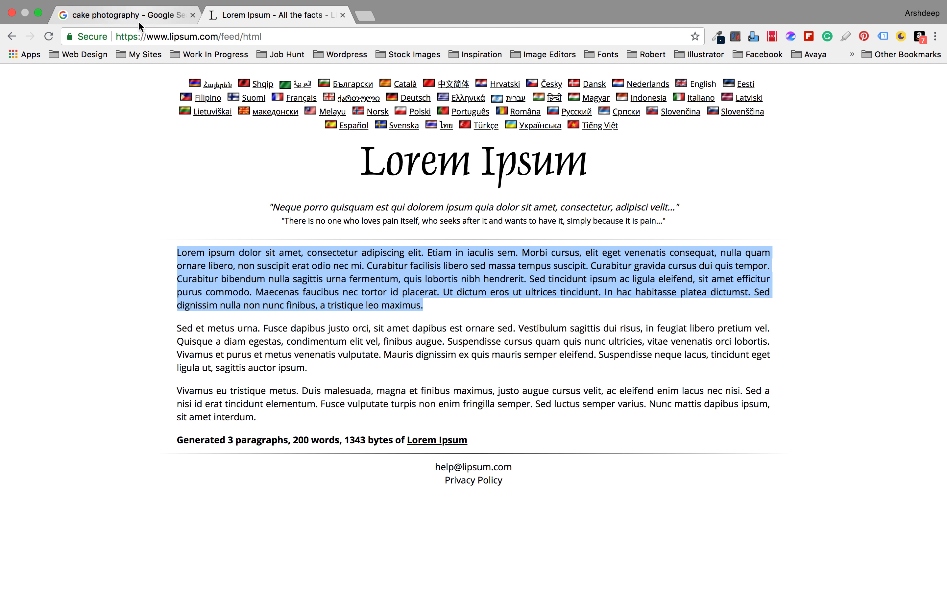
{"action": "key", "text": "super+Tab"}
{"action": "key", "text": "super+Tab"}
{"action": "key", "text": "super+Tab"}
{"action": "key", "text": "super+shift+Tab"}
{"action": "key", "text": "super+shift+Tab"}
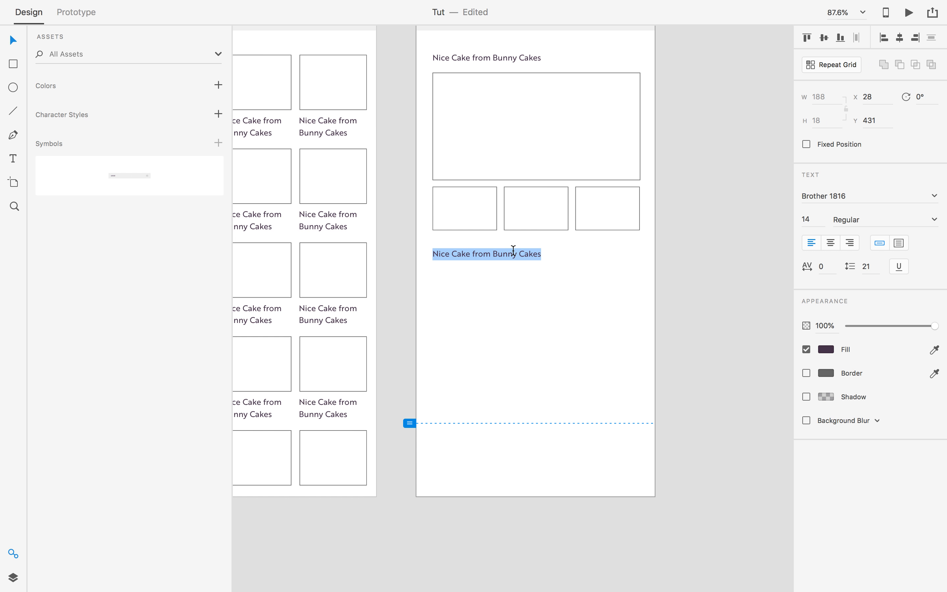
Paste the lorem paragraph, break it into lines and cut everything after 'tempor.'.
{"action": "key", "text": "super+v"}
{"action": "left_click", "coordinate": [660, 251]}
{"action": "left_click", "coordinate": [649, 253]}
{"action": "key", "text": "Return"}
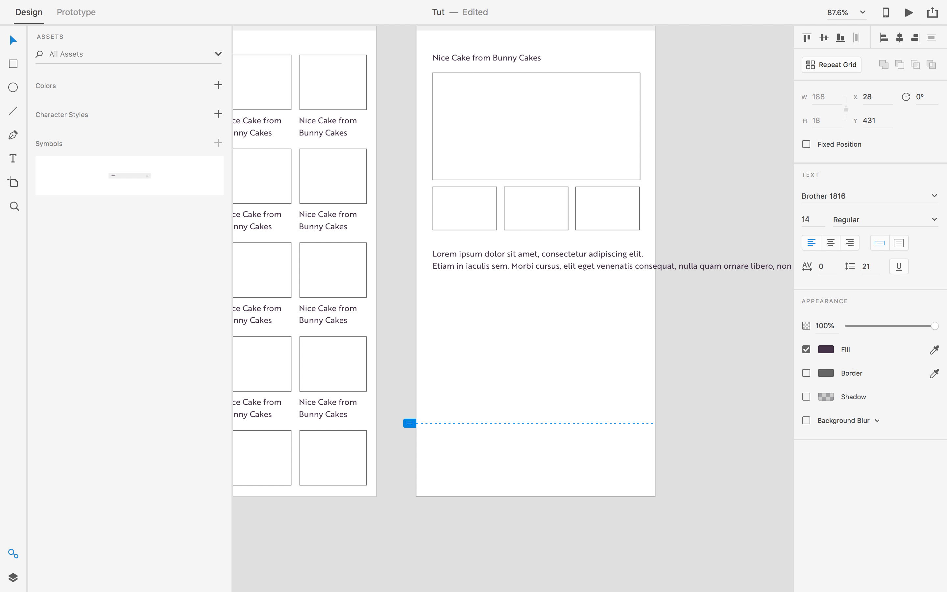
{"action": "left_click", "coordinate": [639, 269]}
{"action": "key", "text": "Return"}
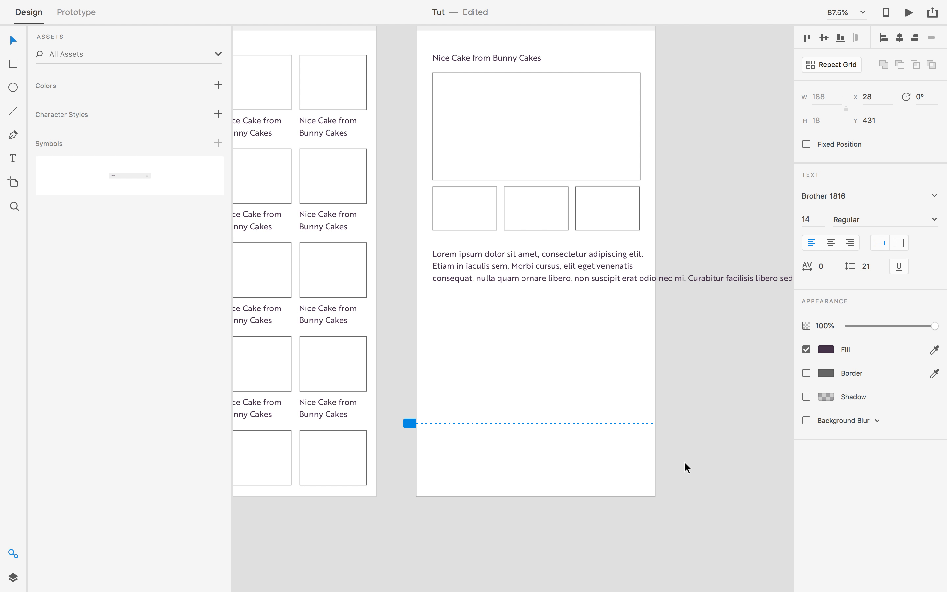
{"action": "key", "text": "Return"}
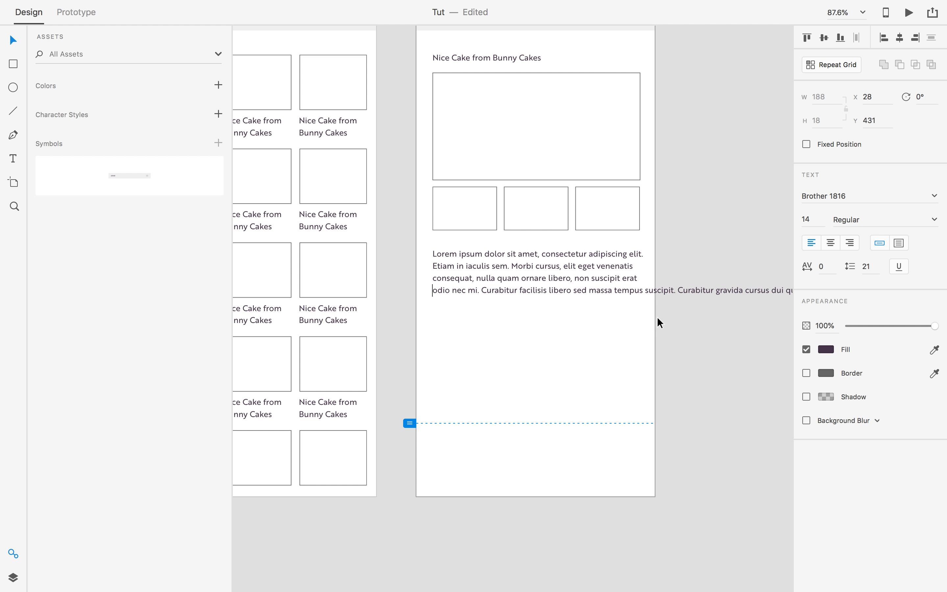
{"action": "key", "text": "Return"}
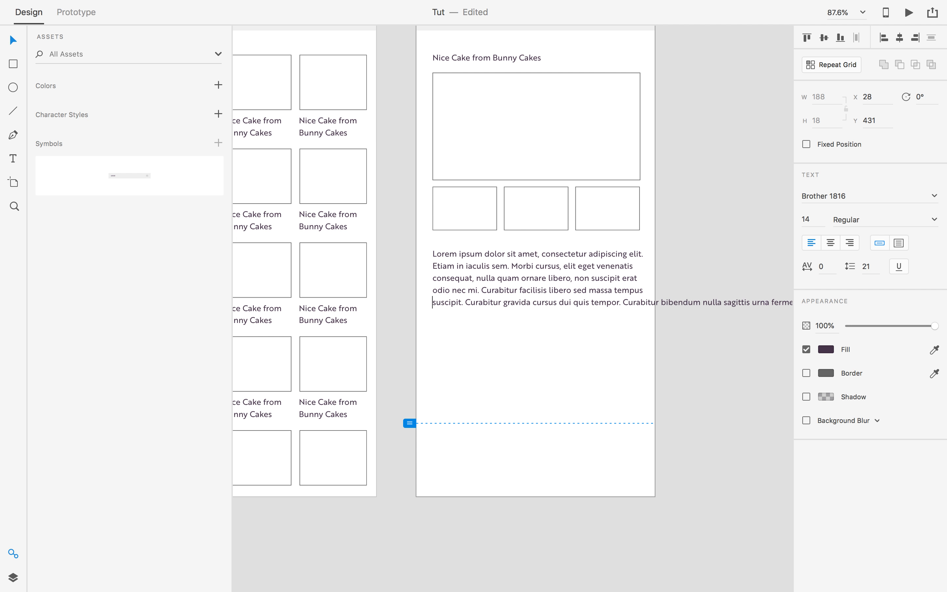
{"action": "left_click_drag", "start_coordinate": [623, 303], "coordinate": [946, 305]}
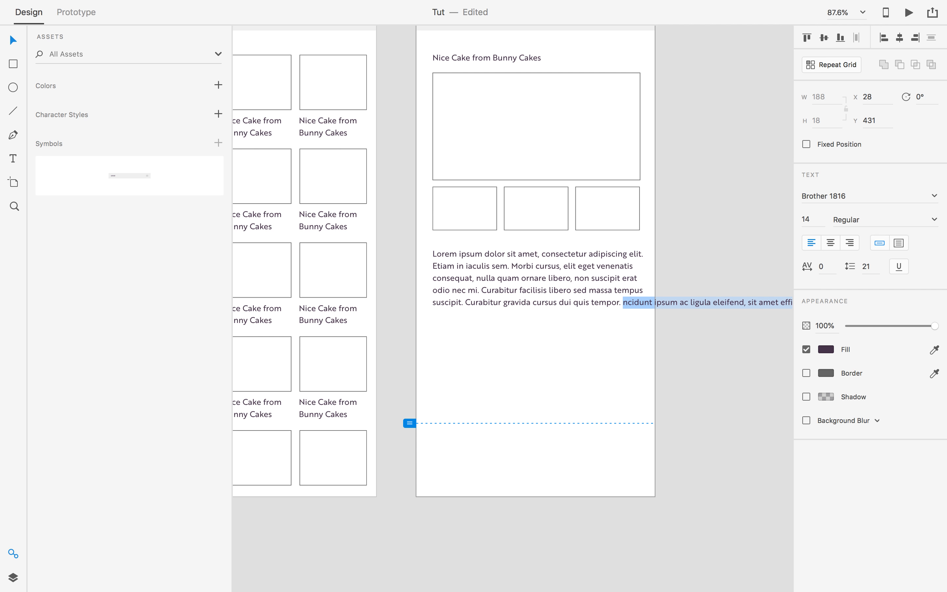
{"action": "key", "text": "BackSpace"}
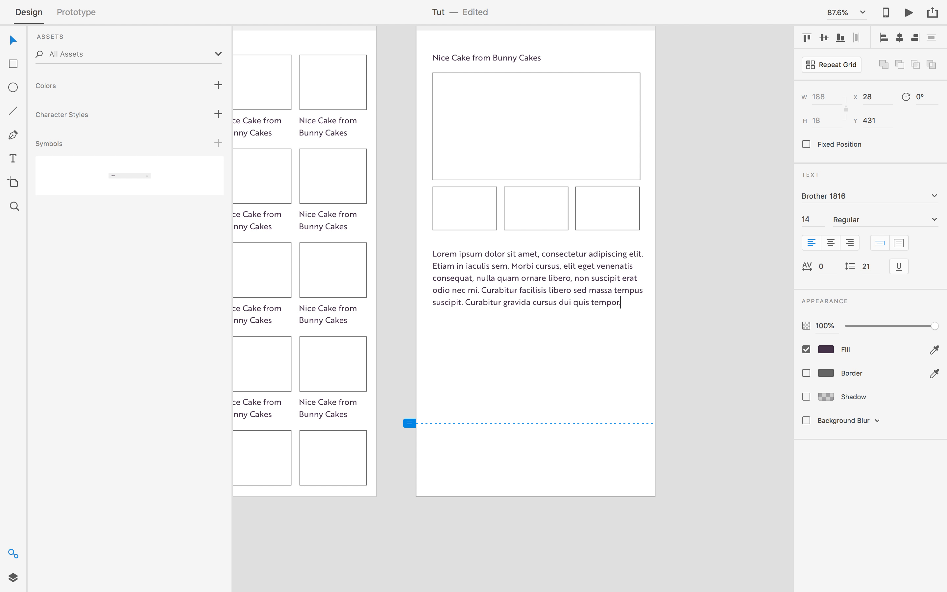
Move the lorem paragraph about 74 px lower below the thumbnail row.
{"action": "left_click", "coordinate": [12, 45]}
{"action": "left_click", "coordinate": [763, 346]}
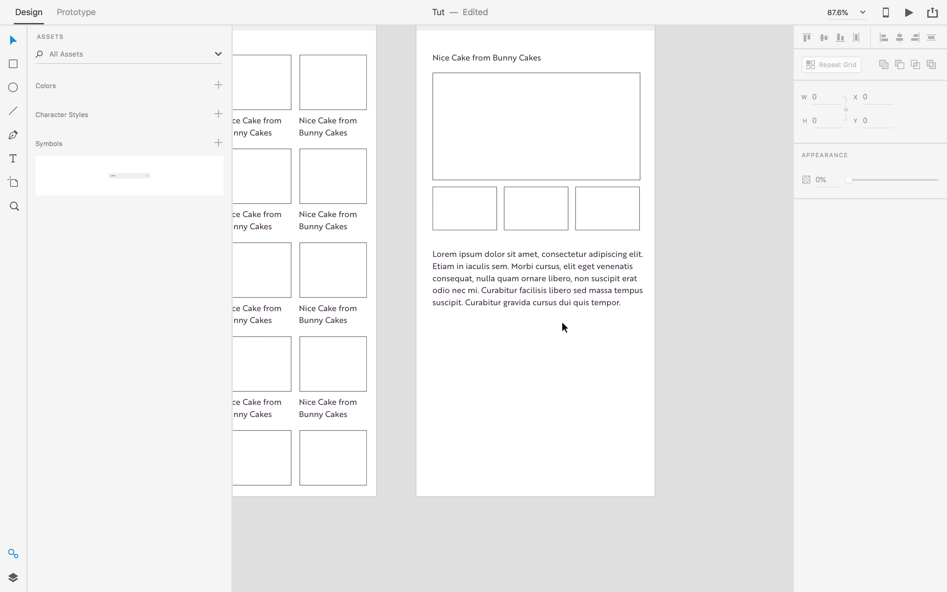
{"action": "left_click_drag", "start_coordinate": [543, 285], "coordinate": [539, 325]}
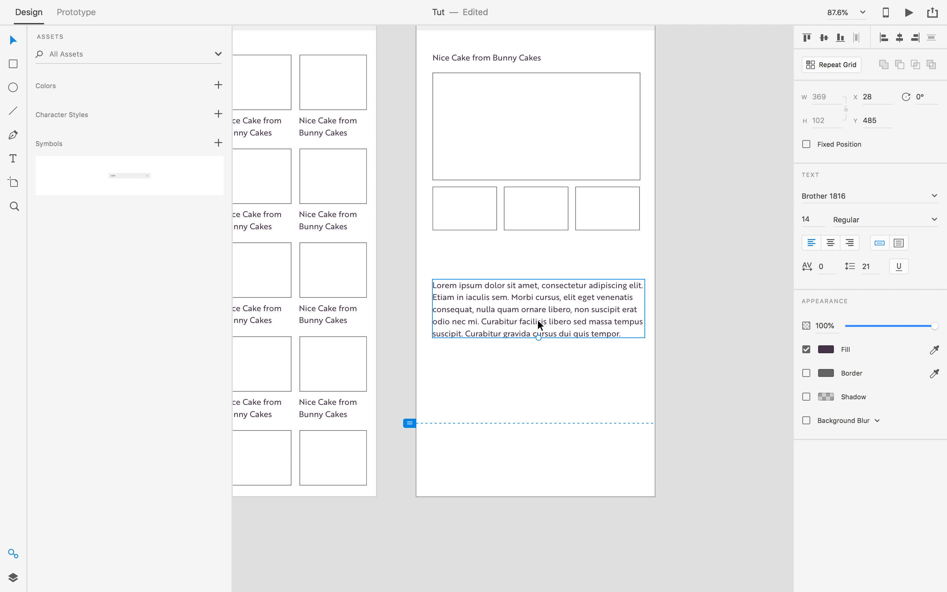
{"action": "left_click", "coordinate": [682, 315]}
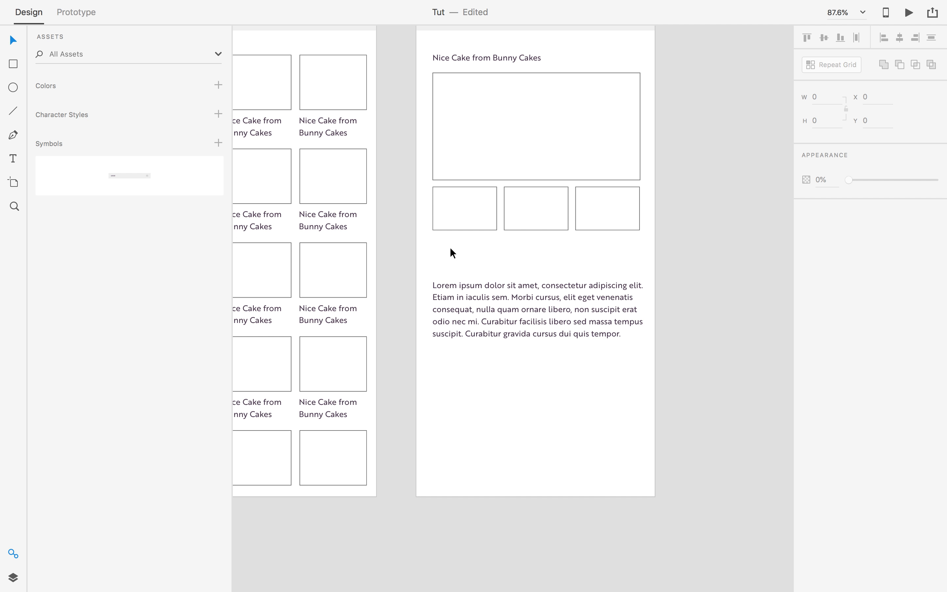
Draw a small rectangle above the lorem text, then delete it.
{"action": "scroll", "coordinate": [446, 268], "scroll_direction": "up", "scroll_amount": 1}
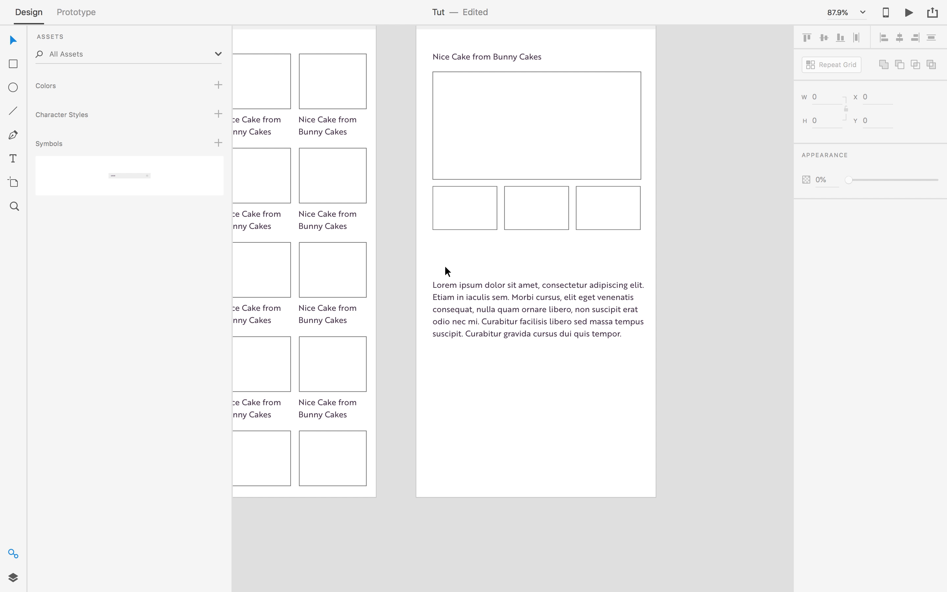
{"action": "scroll", "coordinate": [445, 267], "scroll_direction": "up", "scroll_amount": 3}
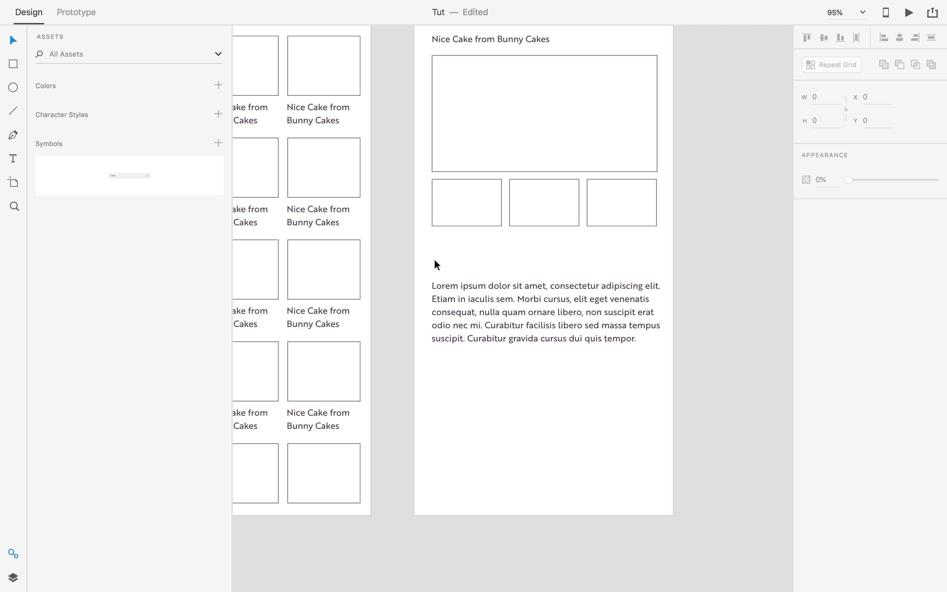
{"action": "key", "text": "r"}
{"action": "mouse_move", "coordinate": [433, 244]}
{"action": "left_mouse_down"}
{"action": "mouse_move", "coordinate": [438, 258]}
{"action": "mouse_move", "coordinate": [516, 266]}
{"action": "left_mouse_up"}
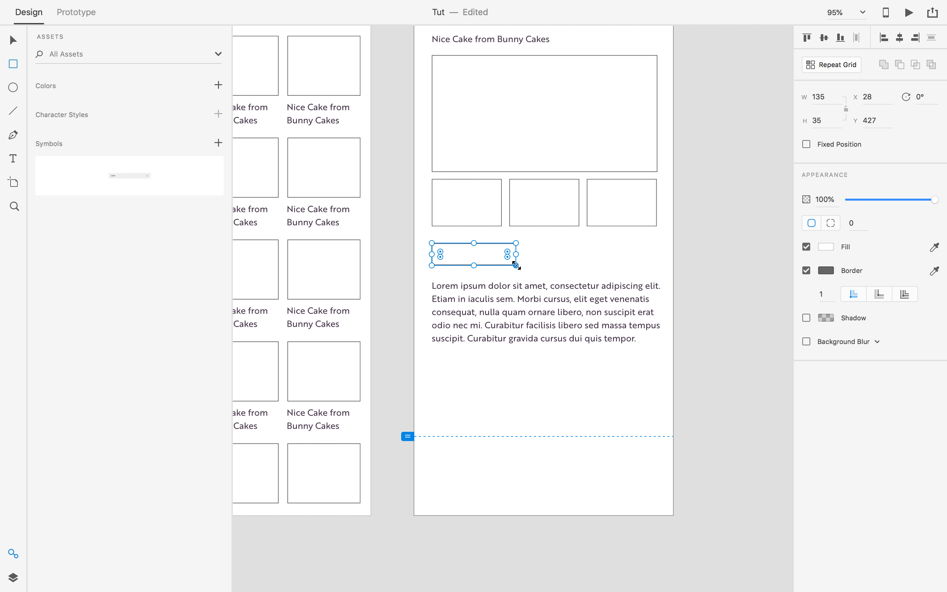
{"action": "key", "text": "Delete"}
Add a borderless 'Description' label aligned with the content's left edge.
{"action": "key", "text": "t"}
{"action": "left_click", "coordinate": [461, 252]}
{"action": "type", "text": "Description"}
{"action": "key", "text": "Escape"}
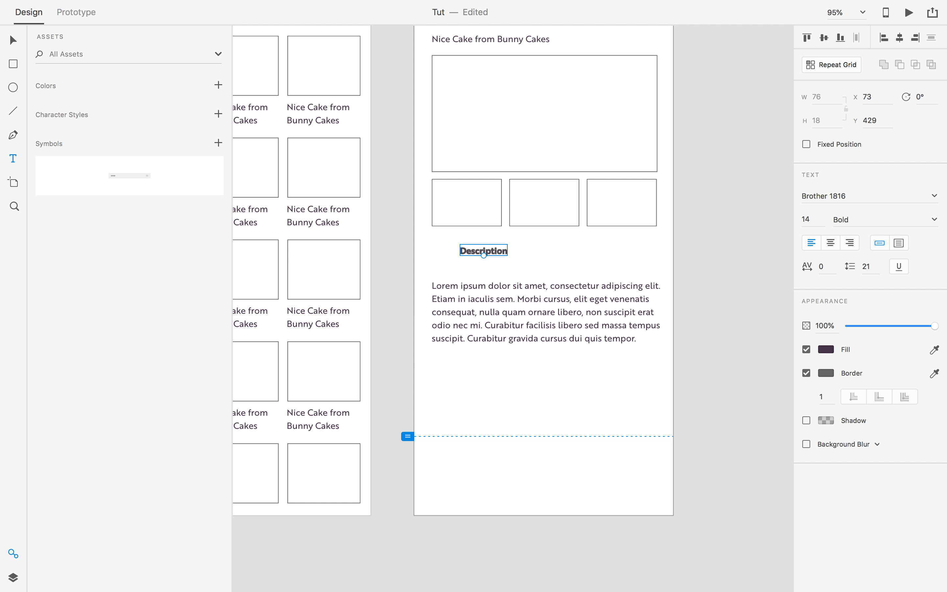
{"action": "left_click", "coordinate": [808, 374]}
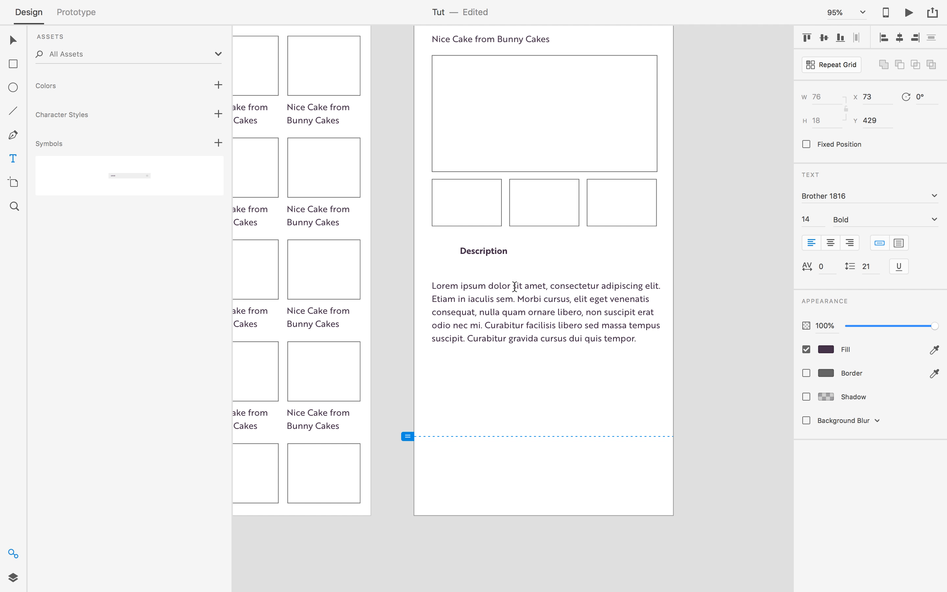
{"action": "left_click", "coordinate": [12, 41]}
{"action": "left_click_drag", "start_coordinate": [471, 252], "coordinate": [523, 258]}
{"action": "left_click", "coordinate": [454, 255]}
Duplicate the label beside it as 'Reviews' in Regular weight.
{"action": "key", "text": "t"}
{"action": "double_click", "coordinate": [524, 258]}
{"action": "type", "text": "Reviews"}
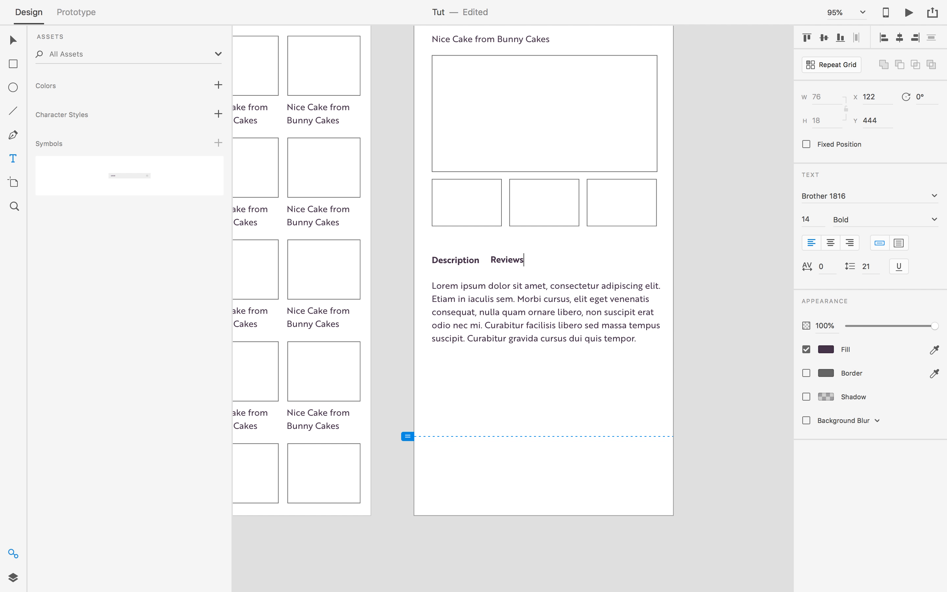
{"action": "key", "text": "Escape"}
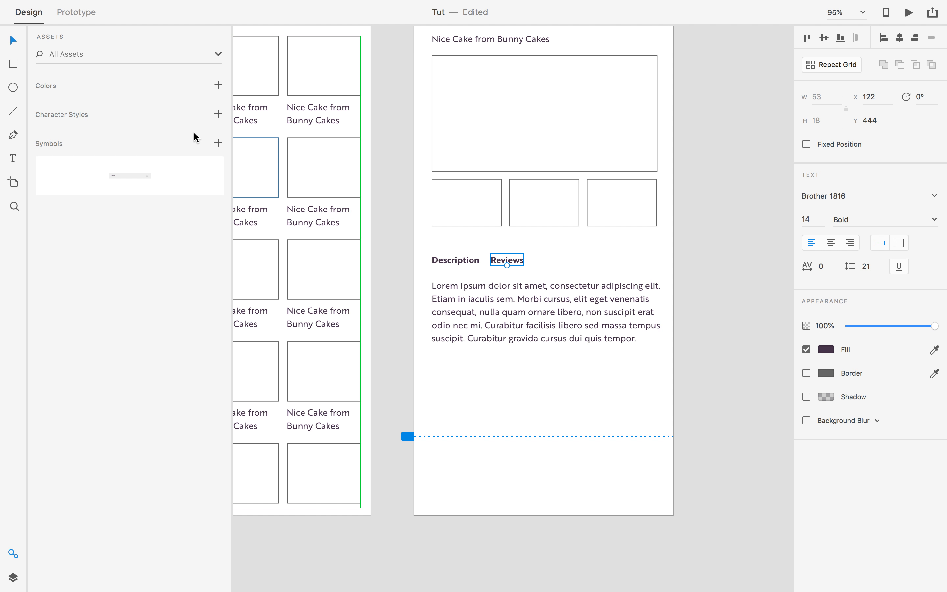
{"action": "left_click", "coordinate": [765, 370]}
{"action": "left_click", "coordinate": [508, 260]}
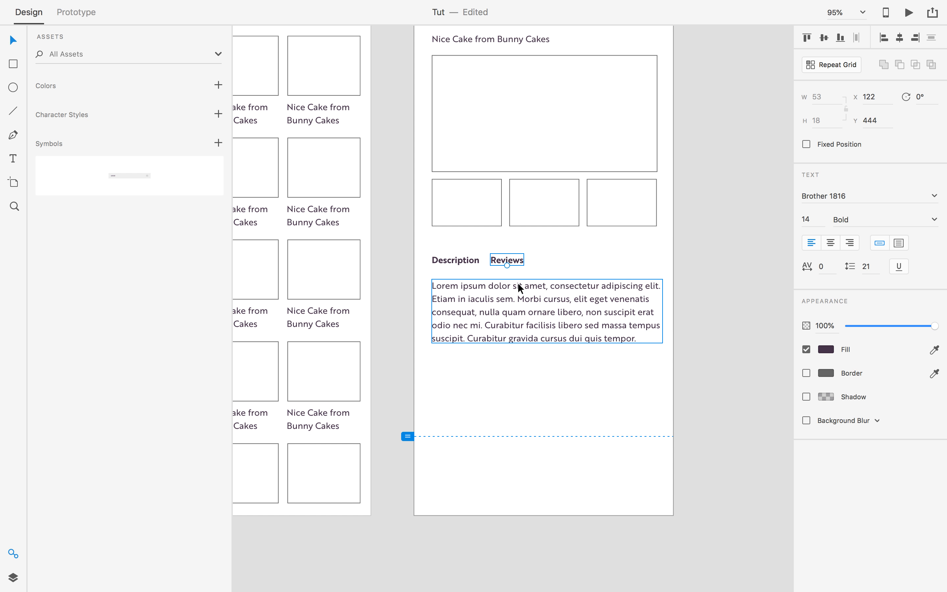
{"action": "left_click", "coordinate": [936, 221]}
{"action": "left_click", "coordinate": [854, 235]}
{"action": "left_click", "coordinate": [698, 269]}
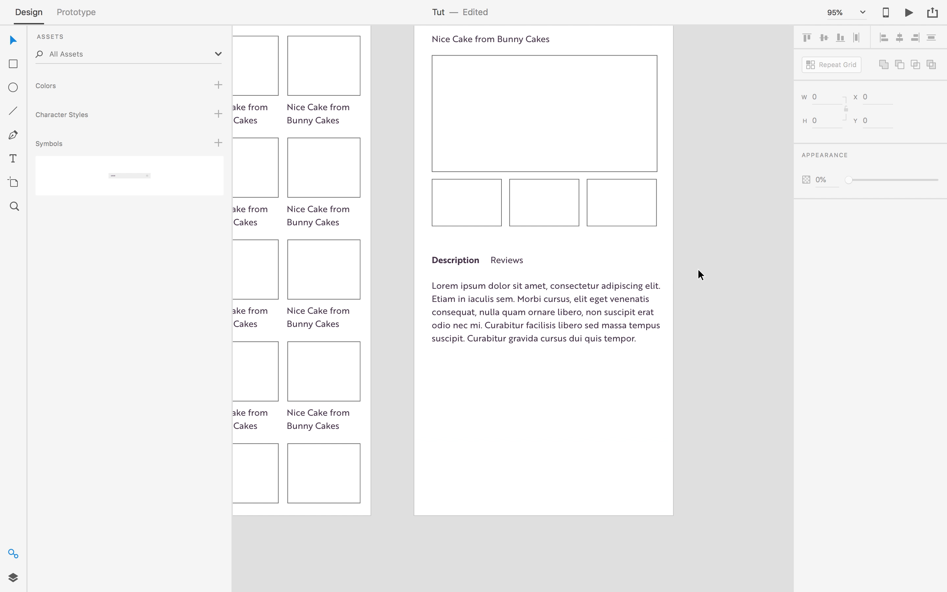
Draw a horizontal line under the Description label with the Pen tool.
{"action": "scroll", "coordinate": [458, 270], "scroll_direction": "up", "scroll_amount": 1}
{"action": "key", "text": "p"}
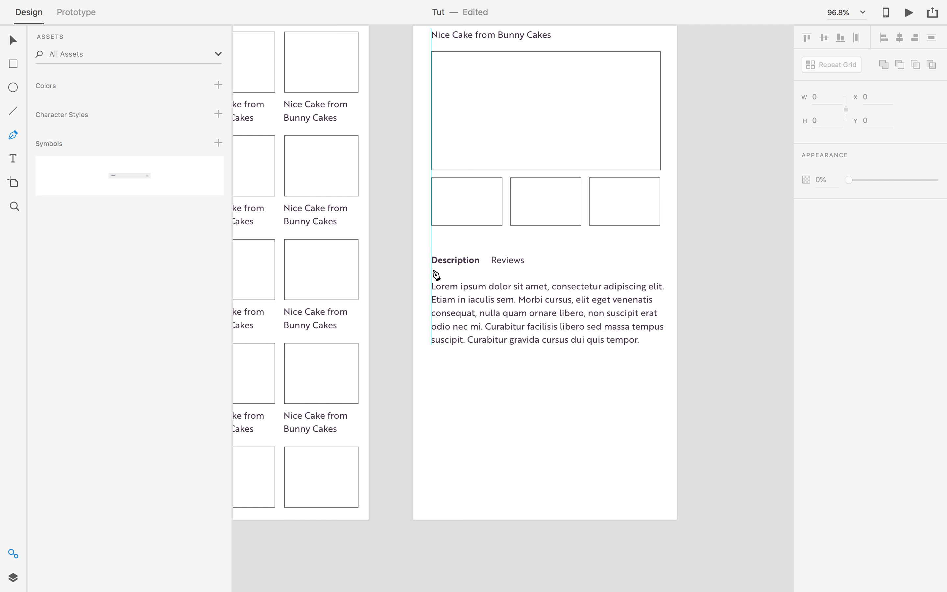
{"action": "left_click", "coordinate": [431, 269]}
{"action": "left_click", "coordinate": [482, 269]}
{"action": "key", "text": "Escape"}
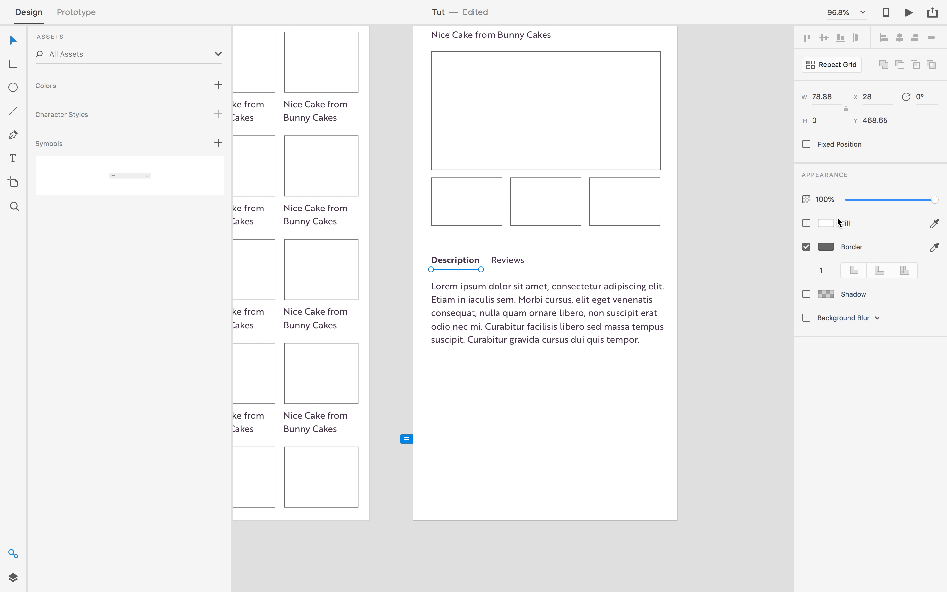
Set the underline's border width to 4.
{"action": "left_click", "coordinate": [833, 270]}
{"action": "type", "text": "2"}
{"action": "key", "text": "Tab"}
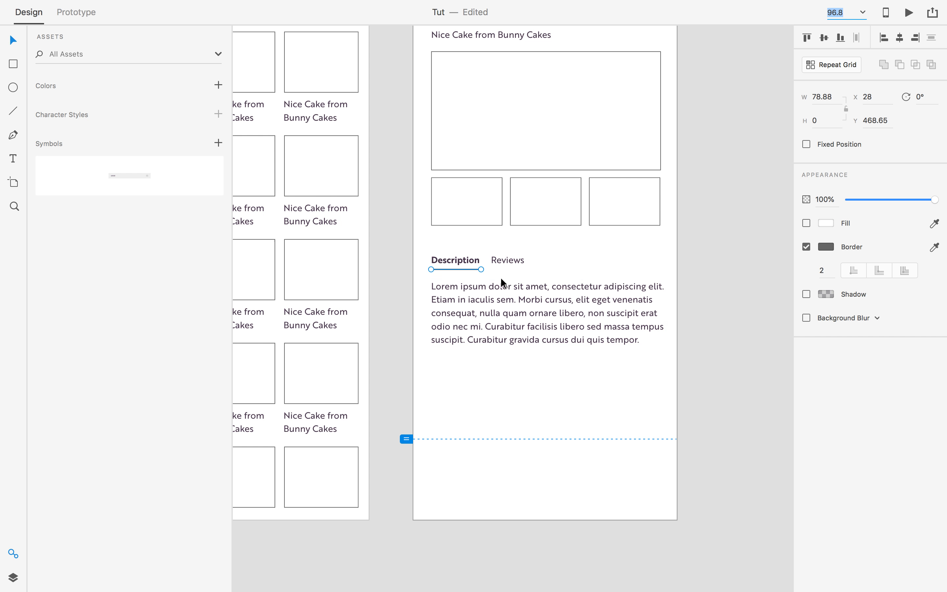
{"action": "left_click", "coordinate": [833, 270]}
{"action": "left_click", "coordinate": [441, 269]}
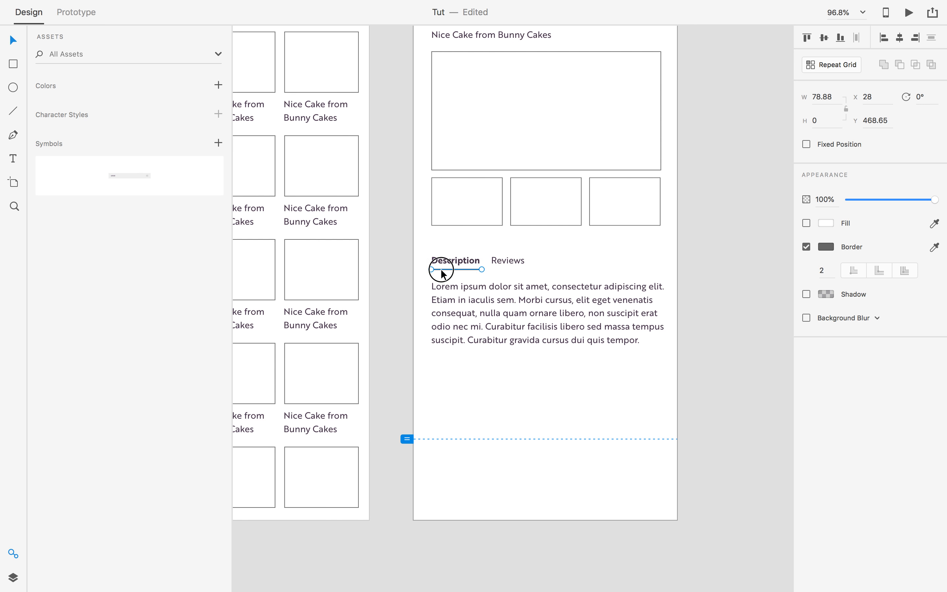
{"action": "left_click", "coordinate": [826, 270]}
{"action": "key", "text": "Tab"}
{"action": "left_click", "coordinate": [699, 279]}
Nudge the underline slightly lower beneath Description.
{"action": "scroll", "coordinate": [530, 284], "scroll_direction": "up", "scroll_amount": 1}
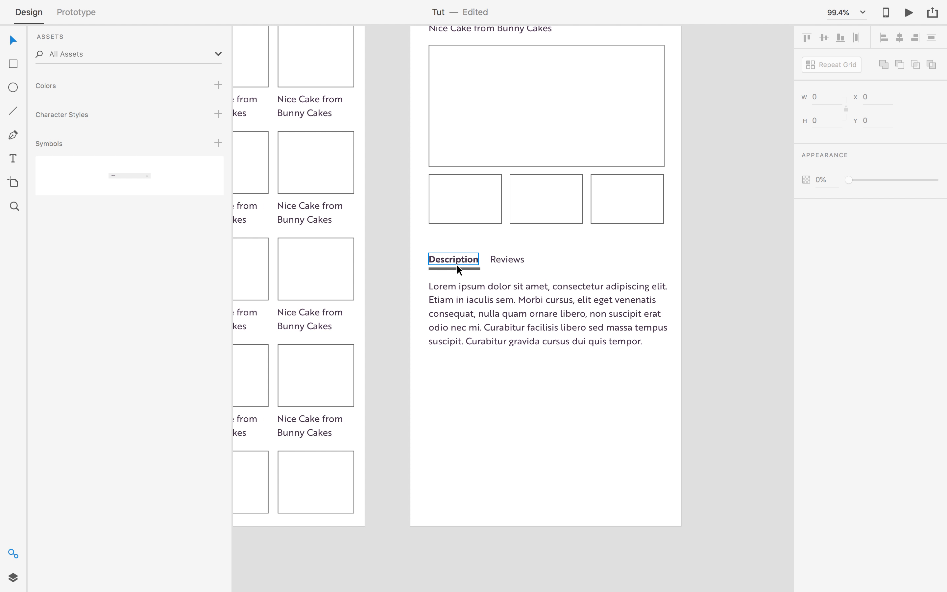
{"action": "left_click_drag", "start_coordinate": [455, 268], "coordinate": [458, 276]}
{"action": "left_click", "coordinate": [414, 277]}
{"action": "scroll", "coordinate": [462, 275], "scroll_direction": "up", "scroll_amount": 3}
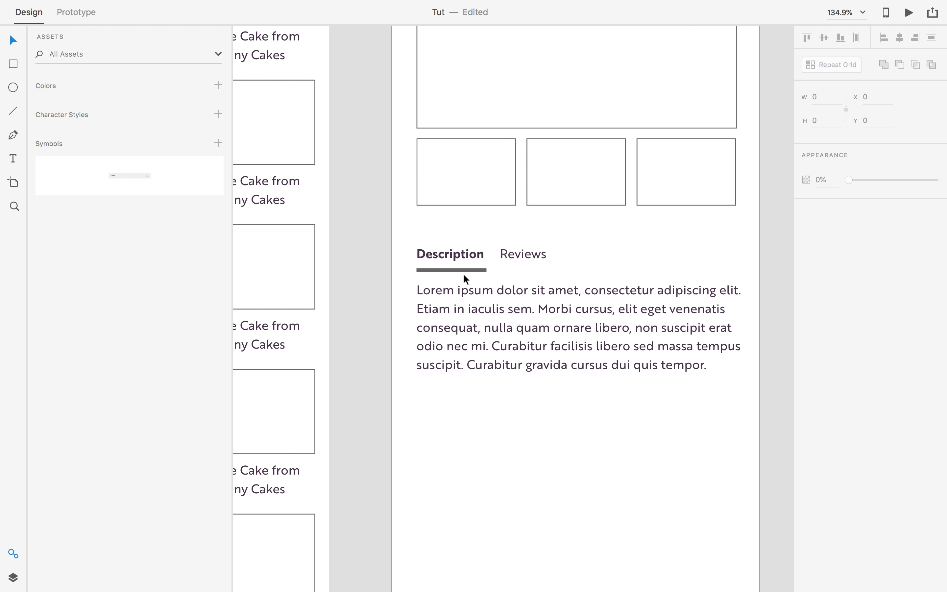
{"action": "left_click", "coordinate": [456, 271]}
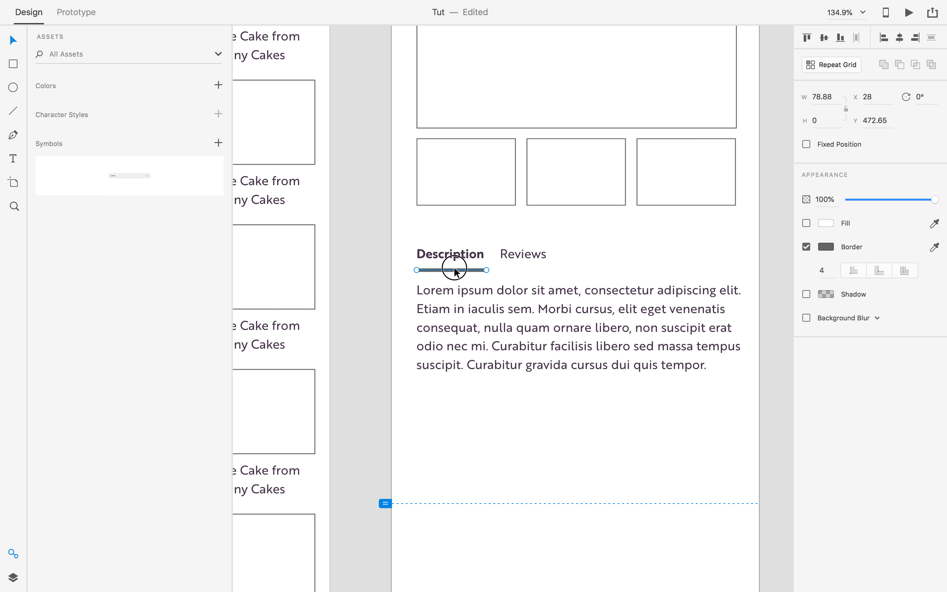
{"action": "scroll", "coordinate": [456, 270], "scroll_direction": "down", "scroll_amount": 3}
{"action": "left_click", "coordinate": [523, 323]}
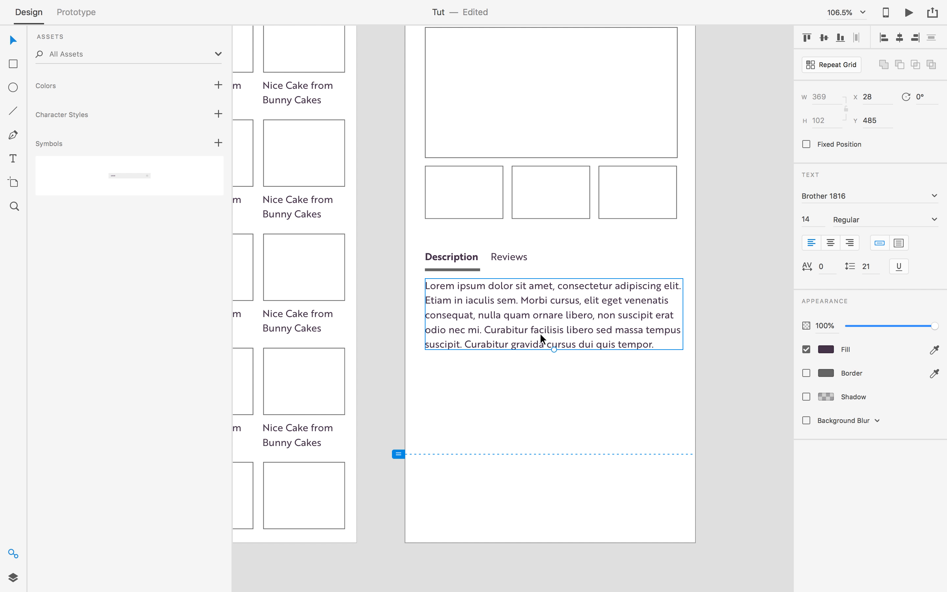
{"action": "left_click", "coordinate": [721, 296]}
{"action": "left_click", "coordinate": [512, 262]}
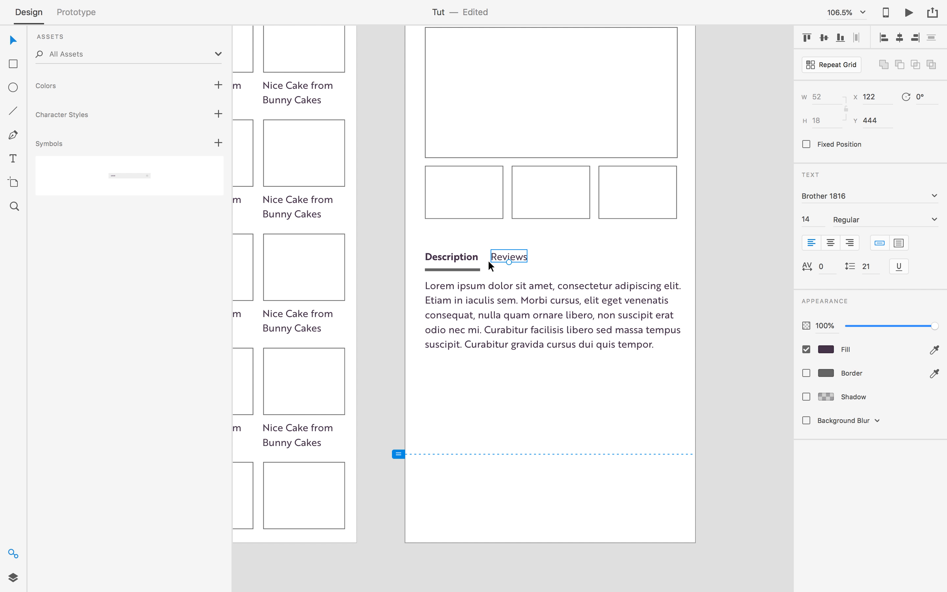
Select the lorem paragraph, both tab labels and the underline, then clear the selection.
{"action": "scroll", "coordinate": [726, 297], "scroll_direction": "down", "scroll_amount": 1}
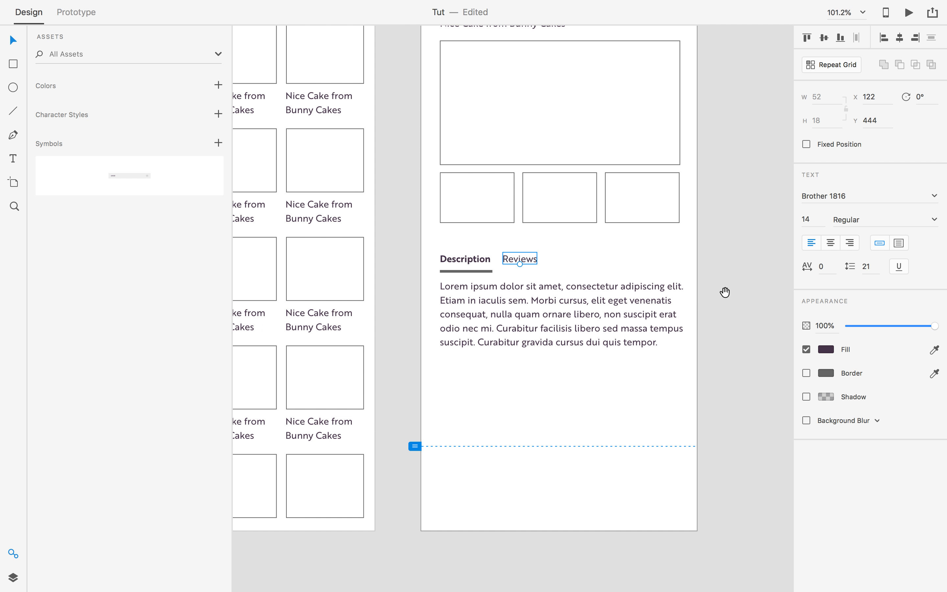
{"action": "left_click_drag", "start_coordinate": [724, 292], "coordinate": [689, 298]}
{"action": "left_click", "coordinate": [433, 311]}
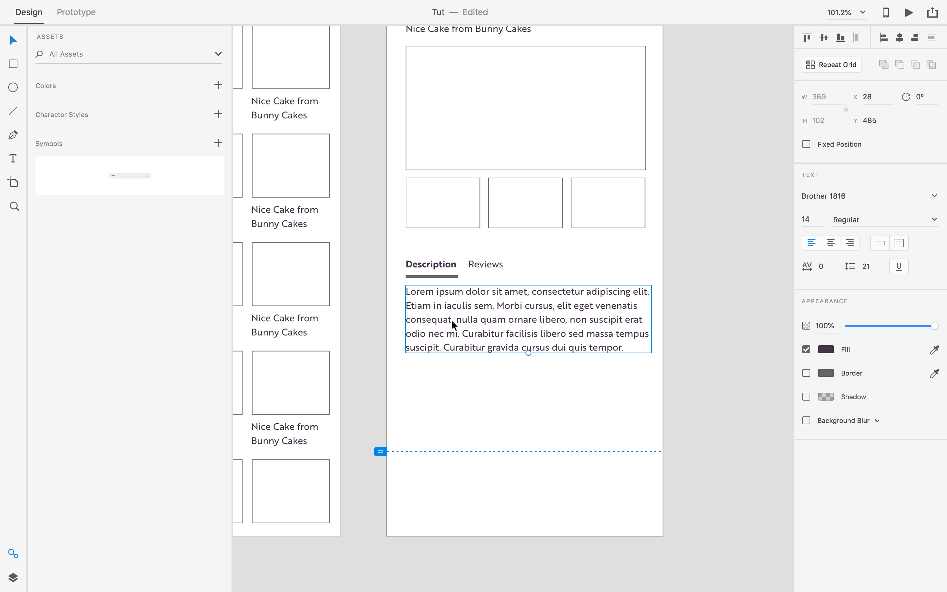
{"action": "left_click", "coordinate": [481, 265]}
{"action": "left_click", "coordinate": [433, 264], "text": "shift"}
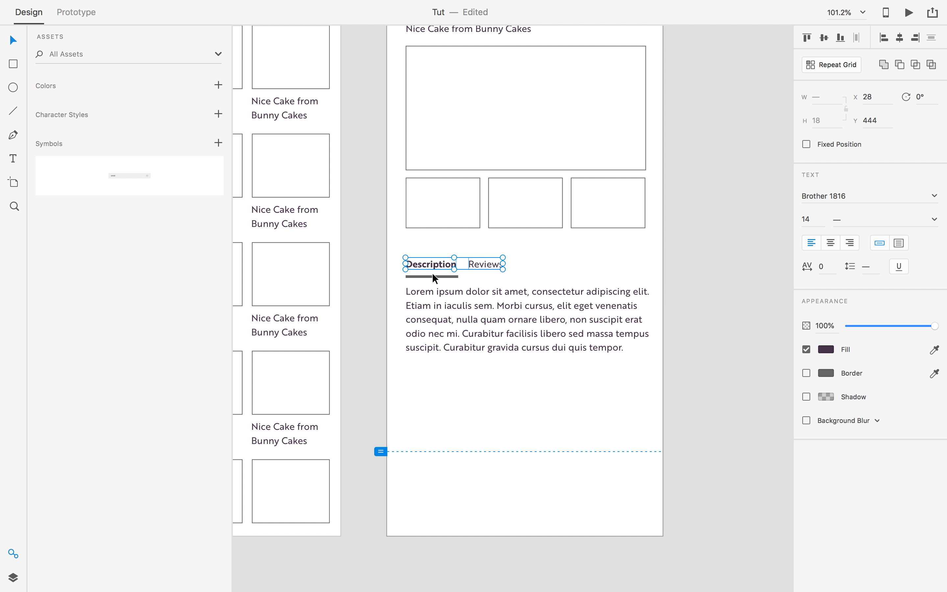
{"action": "left_click", "coordinate": [433, 276], "text": "shift"}
{"action": "left_click_drag", "start_coordinate": [275, 426], "coordinate": [526, 383]}
{"action": "left_click", "coordinate": [627, 416]}
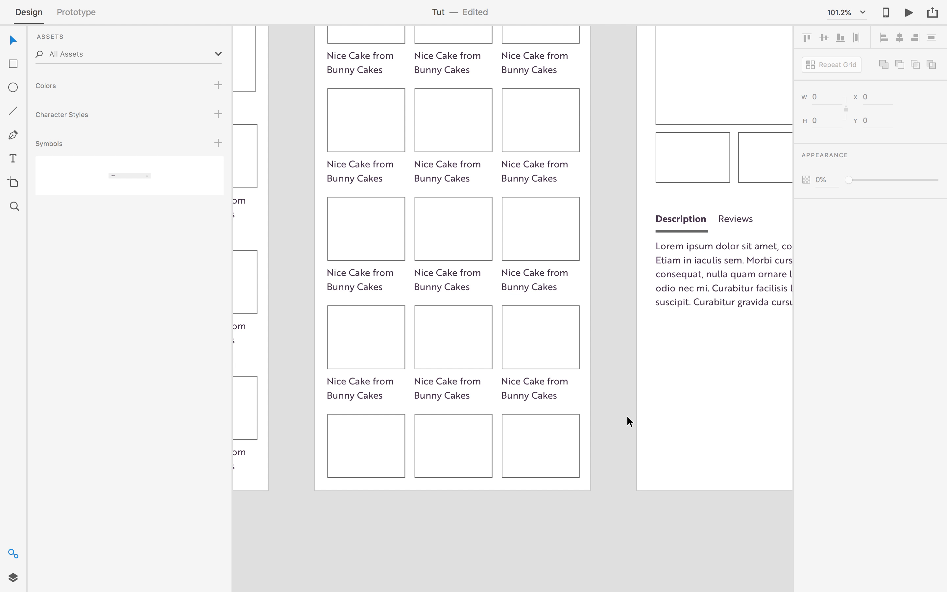
Select the Reviews and Description labels and lorem paragraph and drag them about 70 px lower.
{"action": "left_click_drag", "start_coordinate": [251, 428], "coordinate": [611, 362]}
{"action": "left_click_drag", "start_coordinate": [239, 330], "coordinate": [545, 344]}
{"action": "left_click_drag", "start_coordinate": [522, 272], "coordinate": [447, 394]}
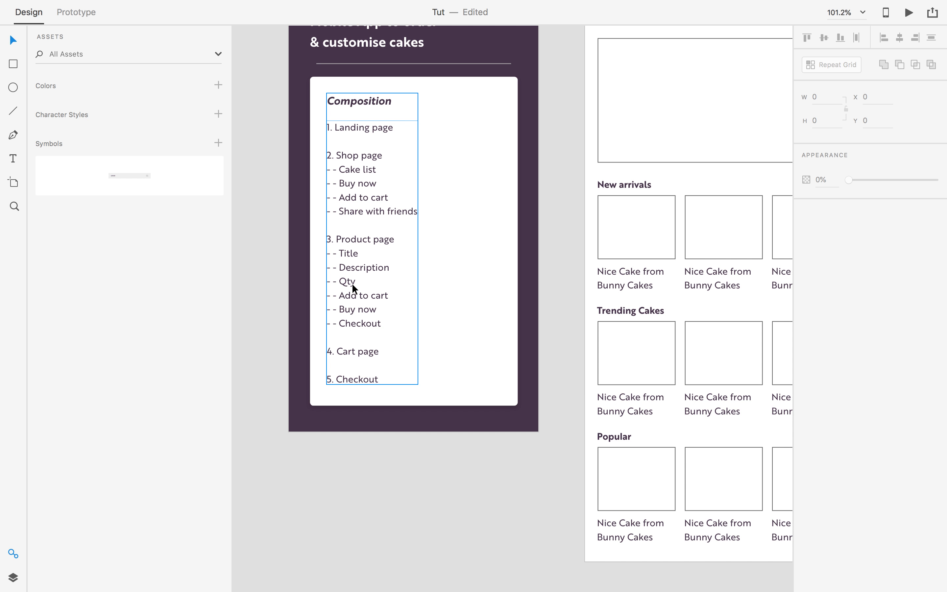
{"action": "left_click_drag", "start_coordinate": [408, 351], "coordinate": [71, 346]}
{"action": "left_click_drag", "start_coordinate": [548, 364], "coordinate": [209, 342]}
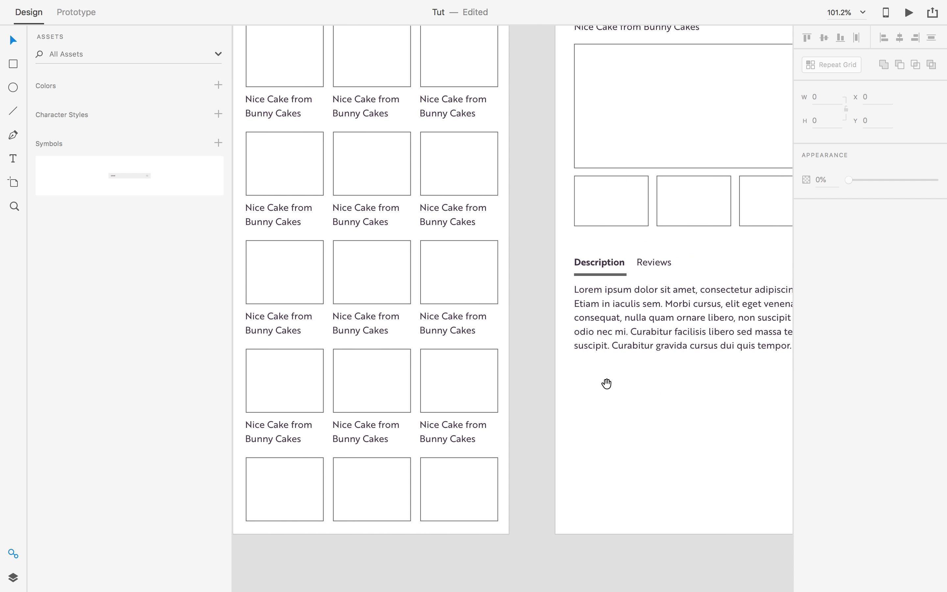
{"action": "left_click_drag", "start_coordinate": [607, 376], "coordinate": [179, 352]}
{"action": "left_click_drag", "start_coordinate": [339, 361], "coordinate": [631, 360]}
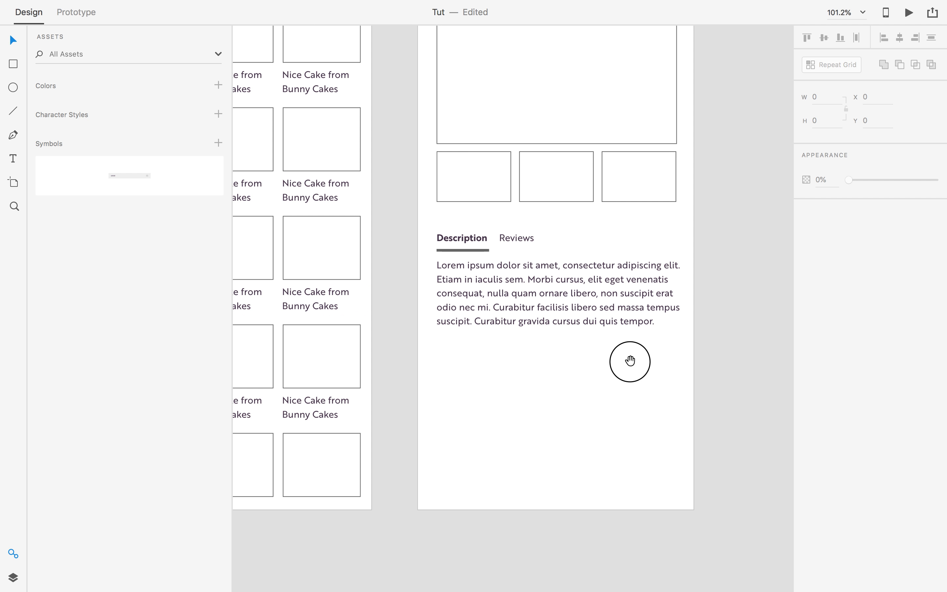
{"action": "left_click", "coordinate": [513, 238]}
{"action": "left_click", "coordinate": [457, 238], "text": "shift"}
{"action": "left_click", "coordinate": [472, 294], "text": "shift"}
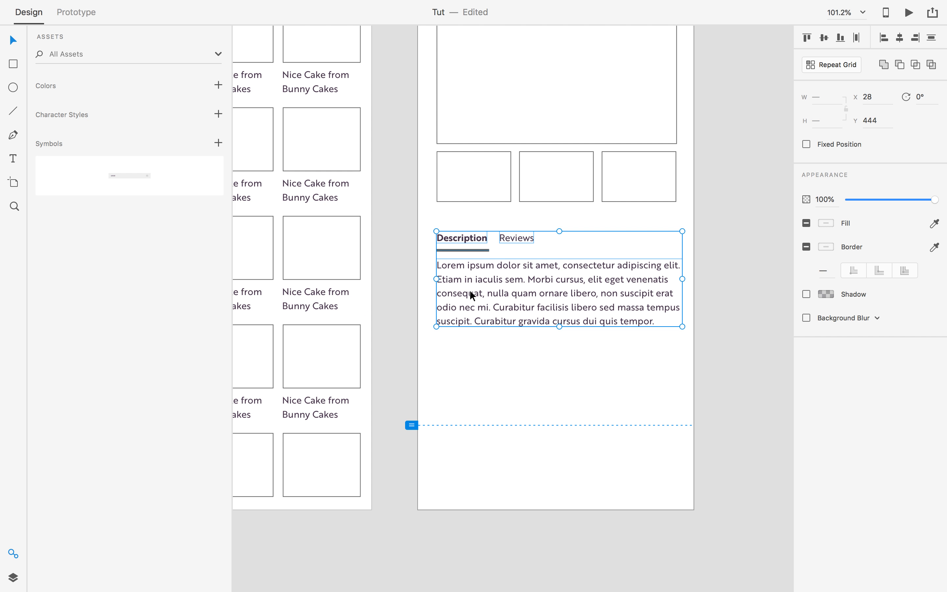
{"action": "left_click_drag", "start_coordinate": [503, 298], "coordinate": [503, 331]}
Drag the tabs and paragraph back up to Y 444 and select the product page artboard.
{"action": "scroll", "coordinate": [605, 355], "scroll_direction": "up", "scroll_amount": 5}
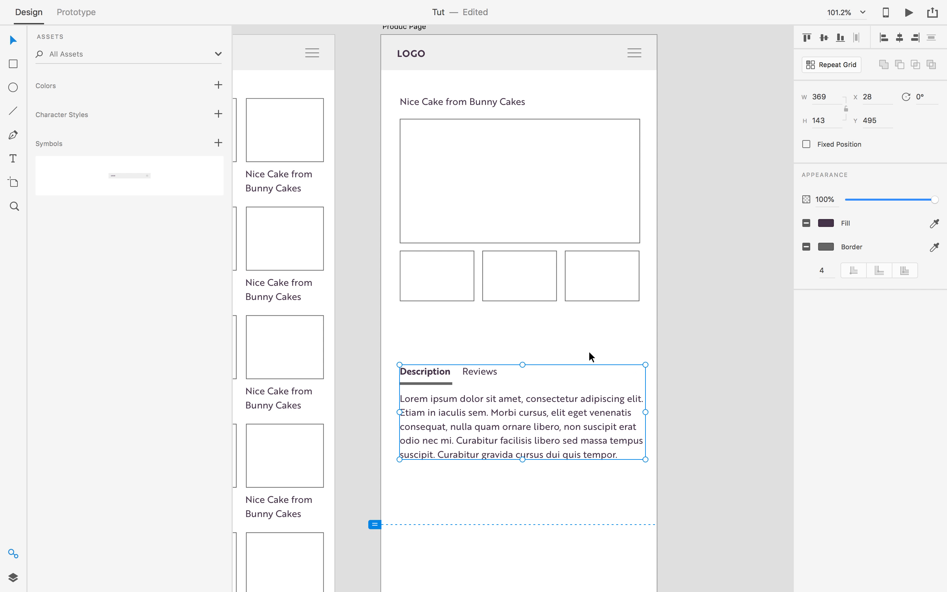
{"action": "left_click_drag", "start_coordinate": [503, 461], "coordinate": [504, 427]}
{"action": "scroll", "coordinate": [702, 372], "scroll_direction": "down", "scroll_amount": 5}
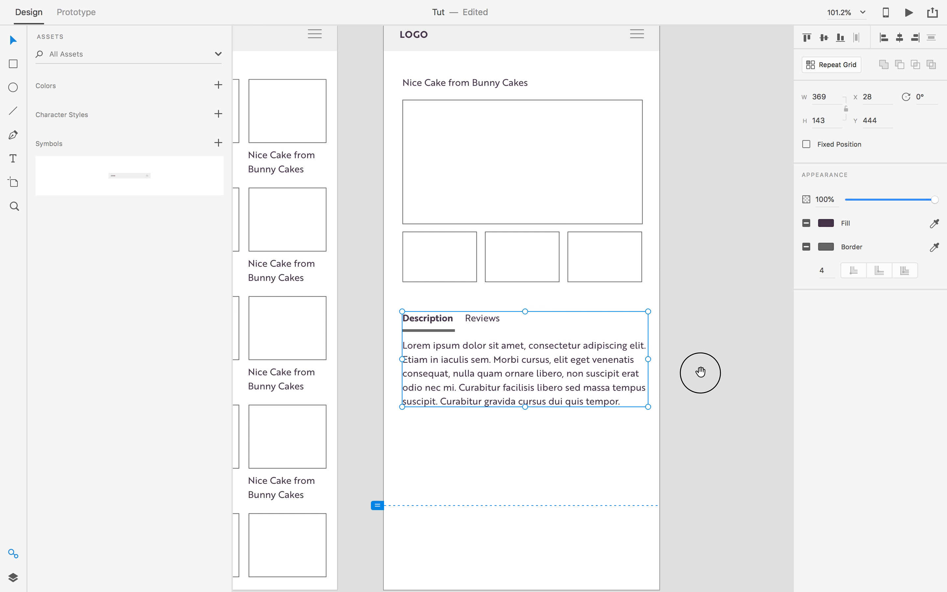
{"action": "left_click", "coordinate": [702, 372]}
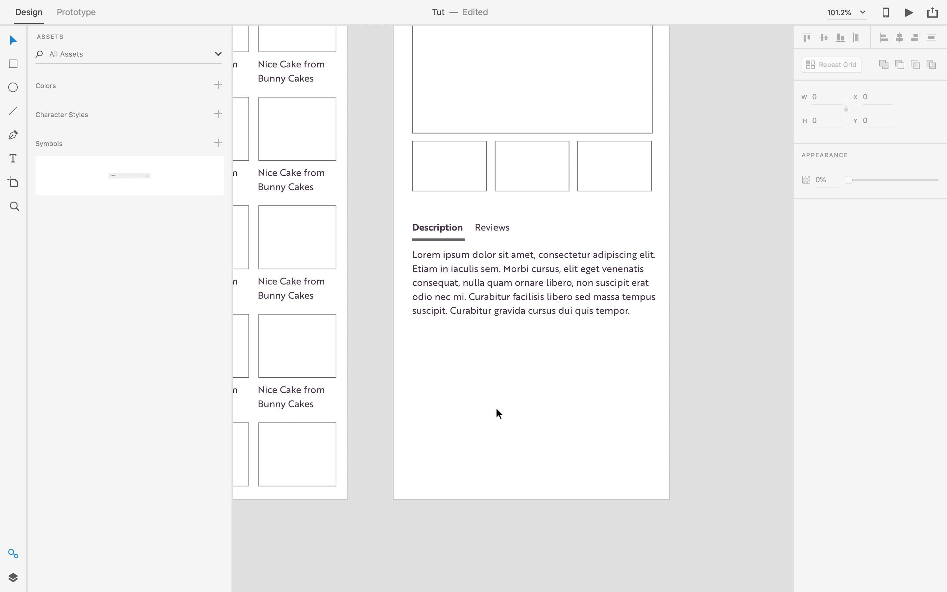
{"action": "left_click", "coordinate": [393, 423]}
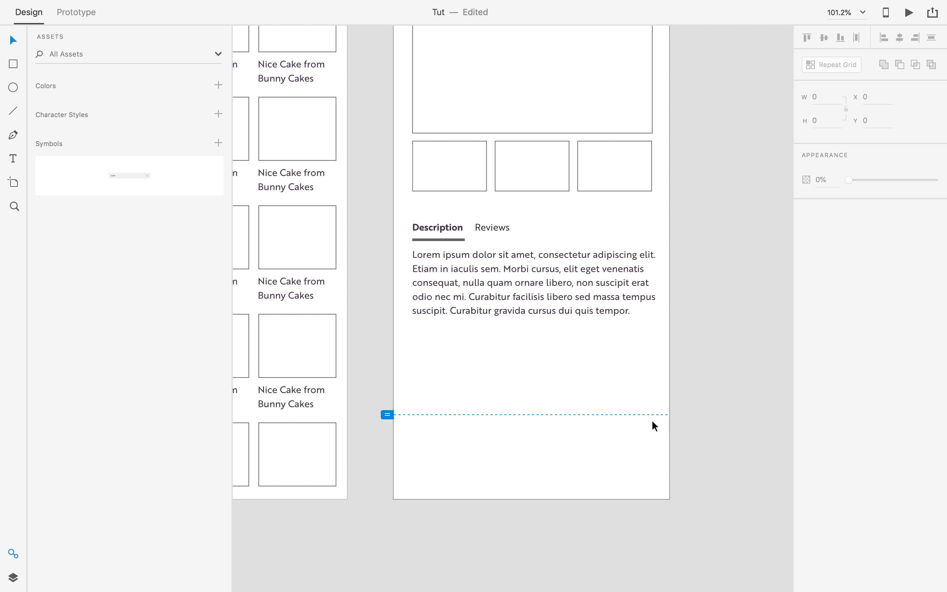
Draw a full-width rectangle at the artboard bottom and resize it to 414 × 128.
{"action": "key", "text": "r"}
{"action": "left_click_drag", "start_coordinate": [394, 434], "coordinate": [670, 500]}
{"action": "left_click_drag", "start_coordinate": [533, 438], "coordinate": [531, 414]}
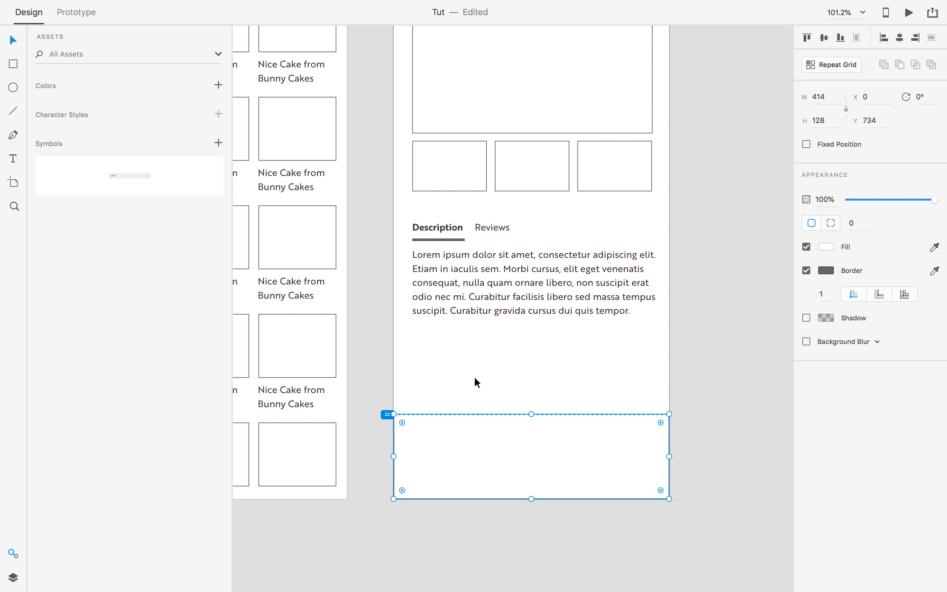
Pan around the artboard and reselect the bottom bar to check its placement.
{"action": "scroll", "coordinate": [564, 452], "scroll_direction": "down", "scroll_amount": 2}
{"action": "left_click", "coordinate": [564, 454]}
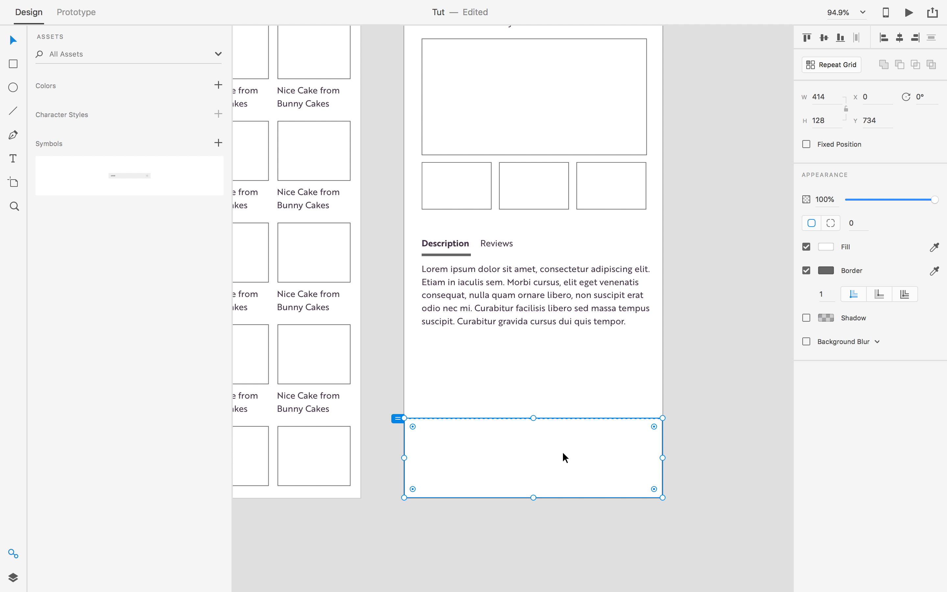
{"action": "scroll", "coordinate": [646, 391], "scroll_direction": "down", "scroll_amount": 2}
{"action": "scroll", "coordinate": [690, 387], "scroll_direction": "down", "scroll_amount": 2}
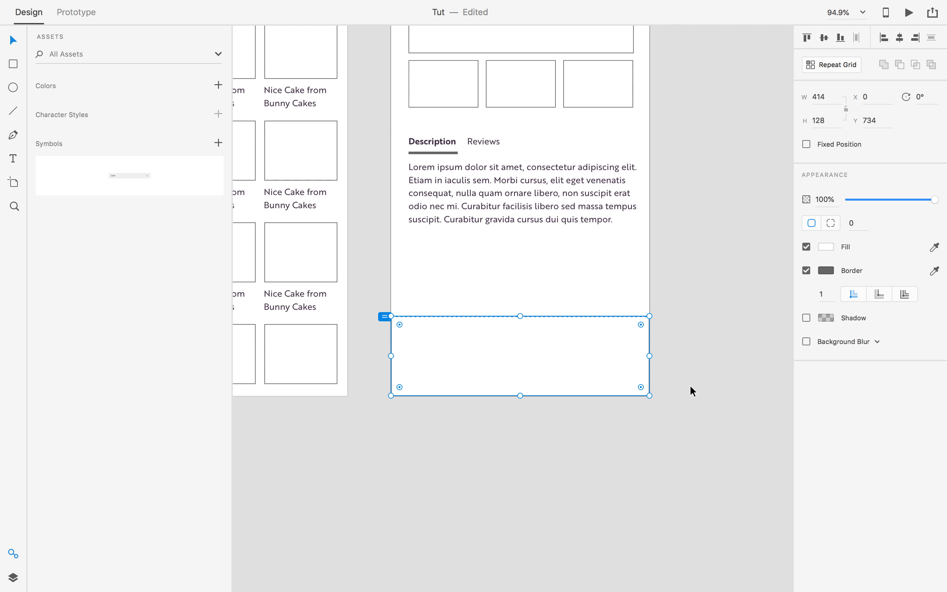
{"action": "scroll", "coordinate": [690, 387], "scroll_direction": "up", "scroll_amount": 4}
{"action": "scroll", "coordinate": [692, 391], "scroll_direction": "down", "scroll_amount": 1}
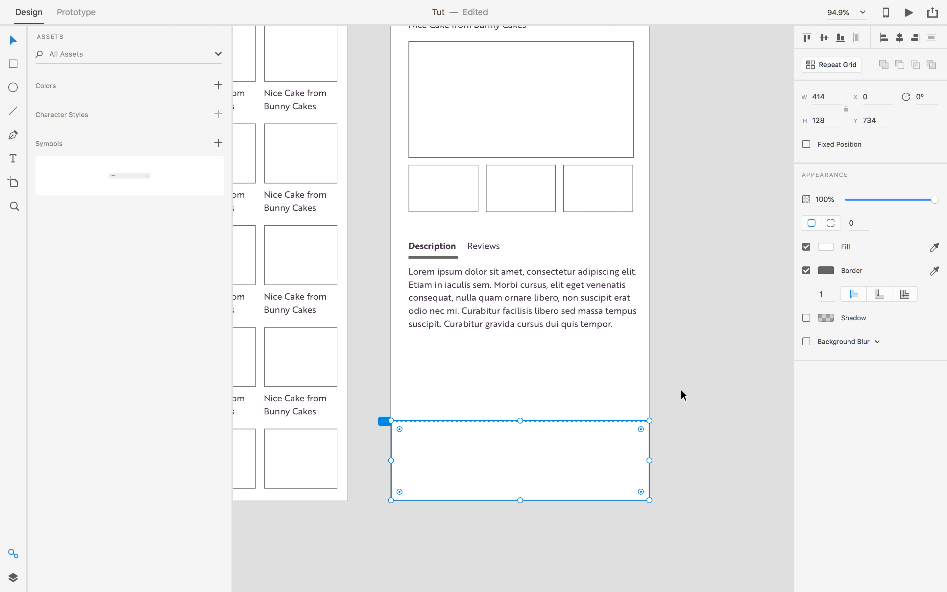
{"action": "scroll", "coordinate": [682, 390], "scroll_direction": "up", "scroll_amount": 1}
{"action": "scroll", "coordinate": [682, 390], "scroll_direction": "down", "scroll_amount": 1}
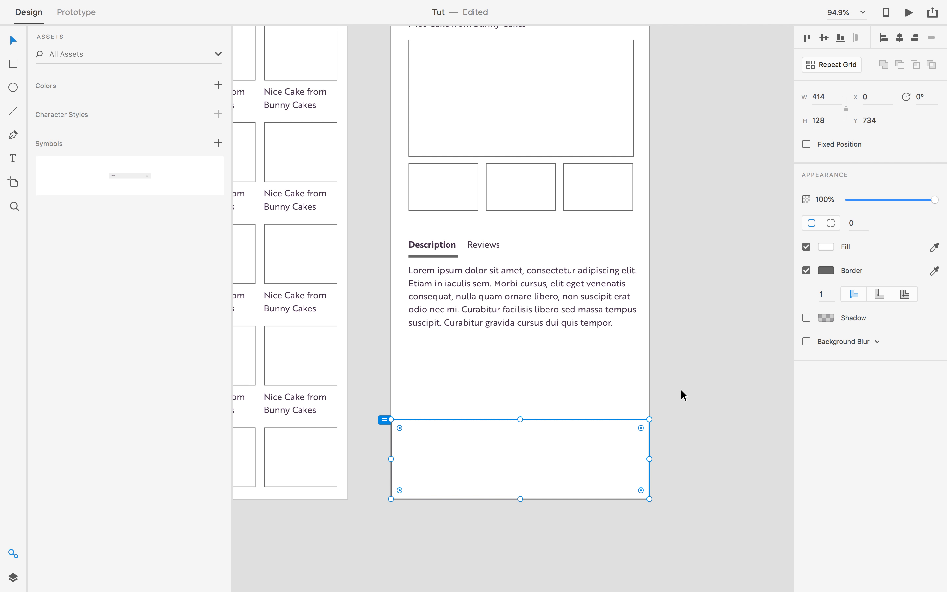
{"action": "left_click_drag", "start_coordinate": [463, 382], "coordinate": [669, 345]}
{"action": "left_click_drag", "start_coordinate": [474, 316], "coordinate": [264, 284]}
{"action": "left_click_drag", "start_coordinate": [589, 337], "coordinate": [639, 322]}
{"action": "scroll", "coordinate": [392, 384], "scroll_direction": "up", "scroll_amount": 1}
{"action": "scroll", "coordinate": [385, 423], "scroll_direction": "down", "scroll_amount": 1}
{"action": "scroll", "coordinate": [386, 423], "scroll_direction": "left", "scroll_amount": 2}
{"action": "left_click", "coordinate": [631, 325]}
{"action": "left_click", "coordinate": [473, 345]}
{"action": "left_click", "coordinate": [402, 426]}
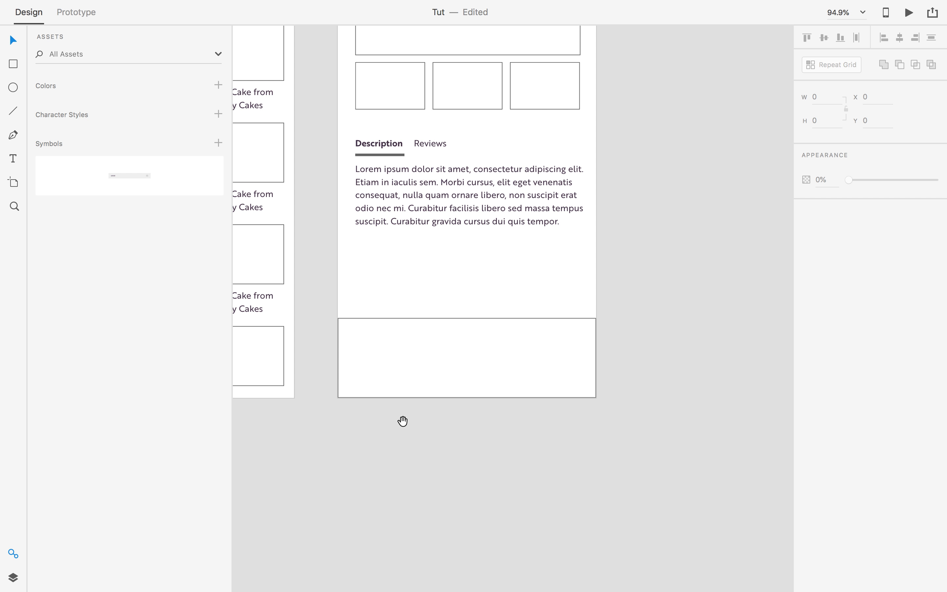
{"action": "scroll", "coordinate": [412, 427], "scroll_direction": "left", "scroll_amount": 1}
{"action": "scroll", "coordinate": [422, 431], "scroll_direction": "up", "scroll_amount": 1}
Draw a small rectangle at the right of the bottom bar with a 5 px corner radius.
{"action": "key", "text": "r"}
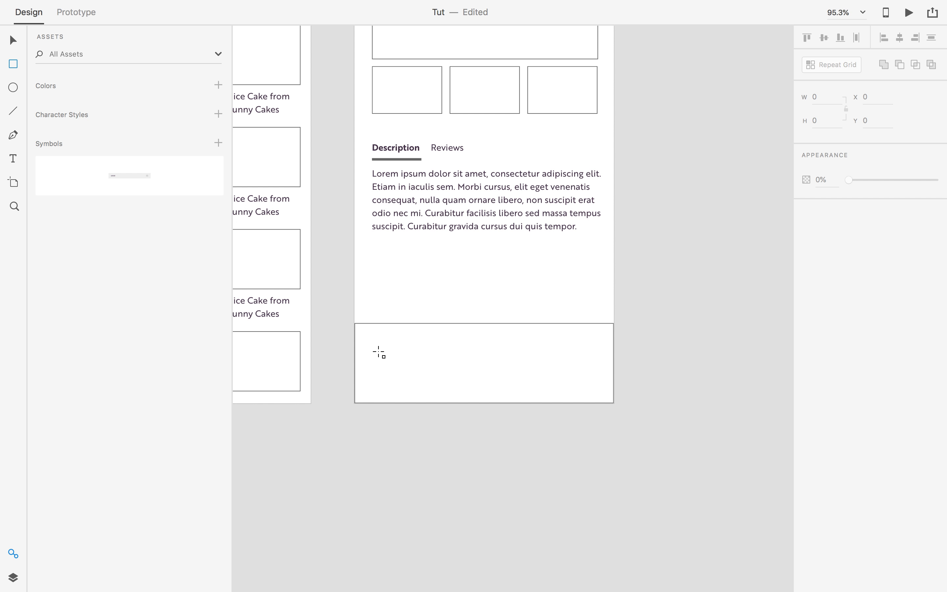
{"action": "left_click_drag", "start_coordinate": [376, 346], "coordinate": [556, 366]}
{"action": "scroll", "coordinate": [555, 361], "scroll_direction": "up", "scroll_amount": 3}
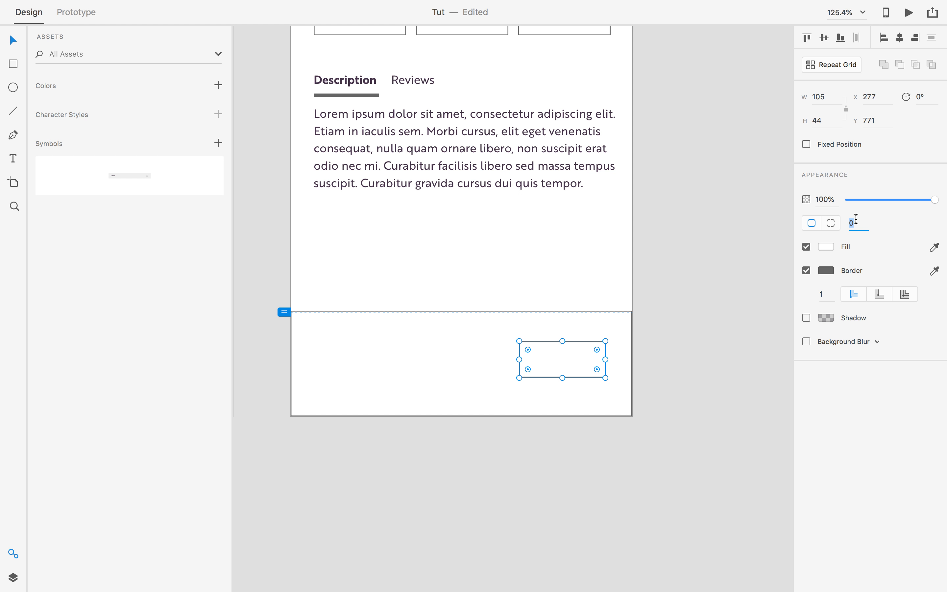
{"action": "type", "text": "5"}
{"action": "key", "text": "Tab"}
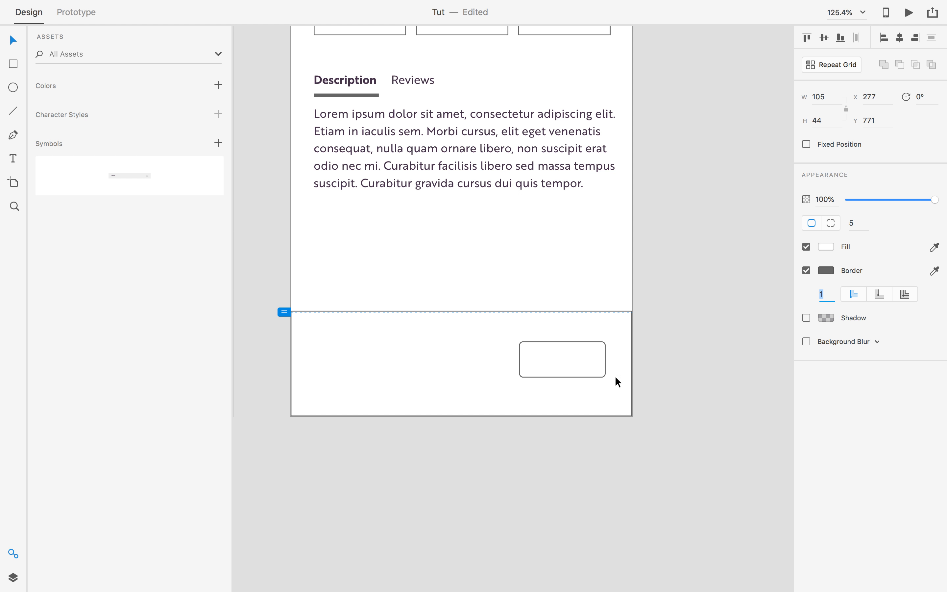
Set the button rectangle's height to 38, keeping it at the bar's right side.
{"action": "left_click_drag", "start_coordinate": [565, 341], "coordinate": [565, 347]}
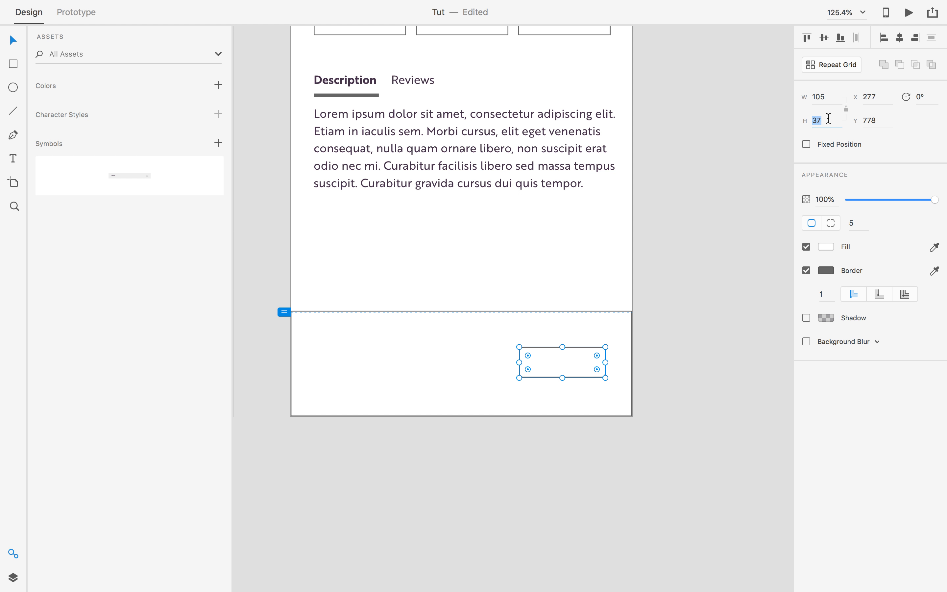
{"action": "type", "text": "38"}
{"action": "key", "text": "Tab"}
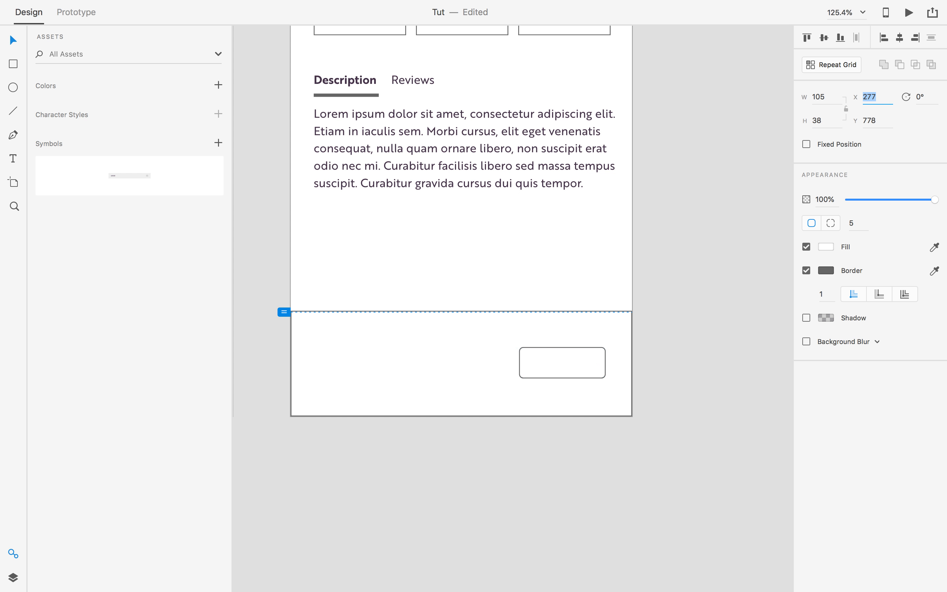
{"action": "key", "text": "Escape"}
{"action": "left_click", "coordinate": [651, 361]}
{"action": "left_click", "coordinate": [582, 374]}
{"action": "left_click_drag", "start_coordinate": [581, 374], "coordinate": [532, 370]}
{"action": "key", "text": "ctrl+z"}
{"action": "key", "text": "Escape"}
Add a 'Buy Now' text label in the bottom bar.
{"action": "key", "text": "t"}
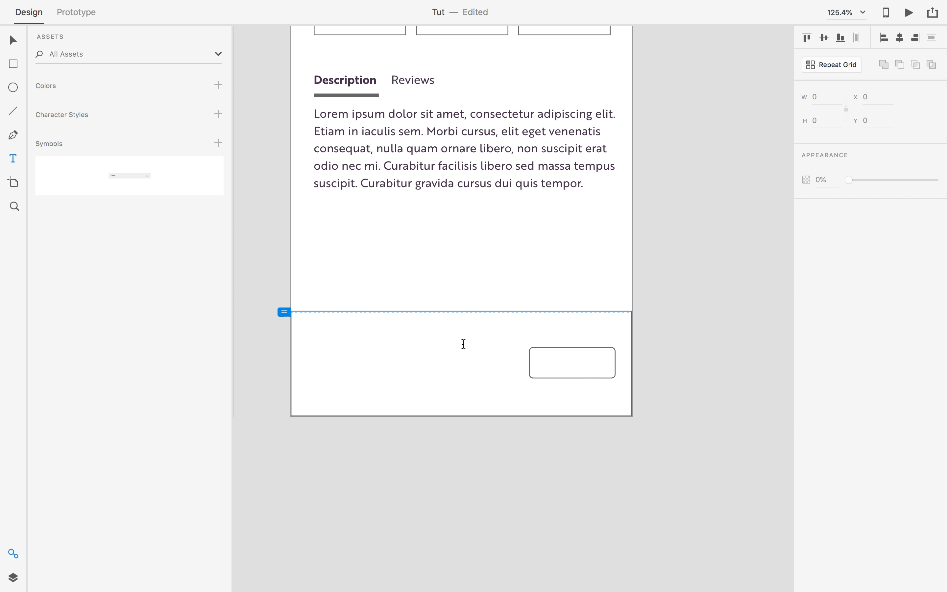
{"action": "left_click", "coordinate": [464, 344]}
{"action": "type", "text": "Buy Now"}
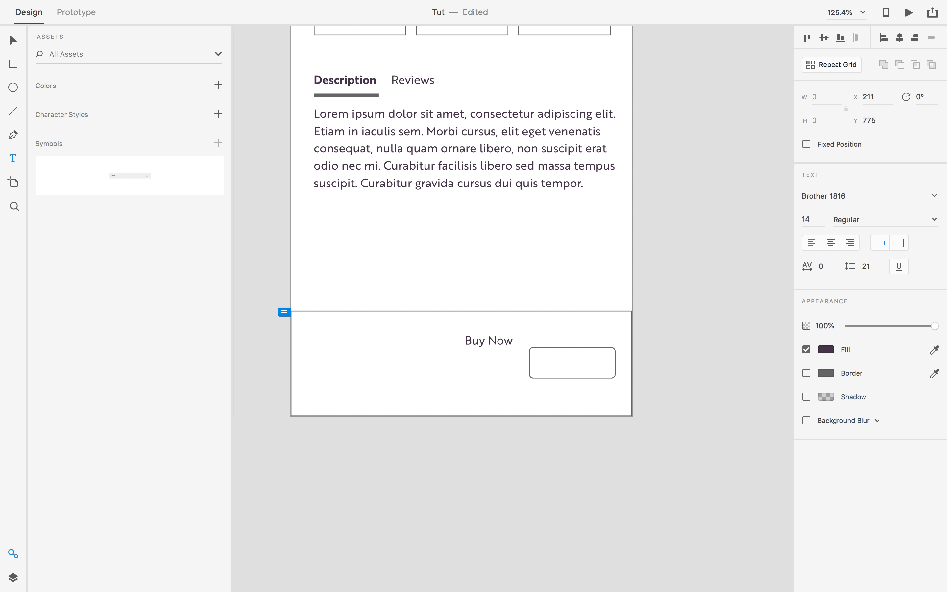
{"action": "key", "text": "Escape"}
Move the 'Buy Now' text into the centre of the rounded button rectangle.
{"action": "left_click", "coordinate": [11, 39]}
{"action": "left_click_drag", "start_coordinate": [473, 347], "coordinate": [570, 366]}
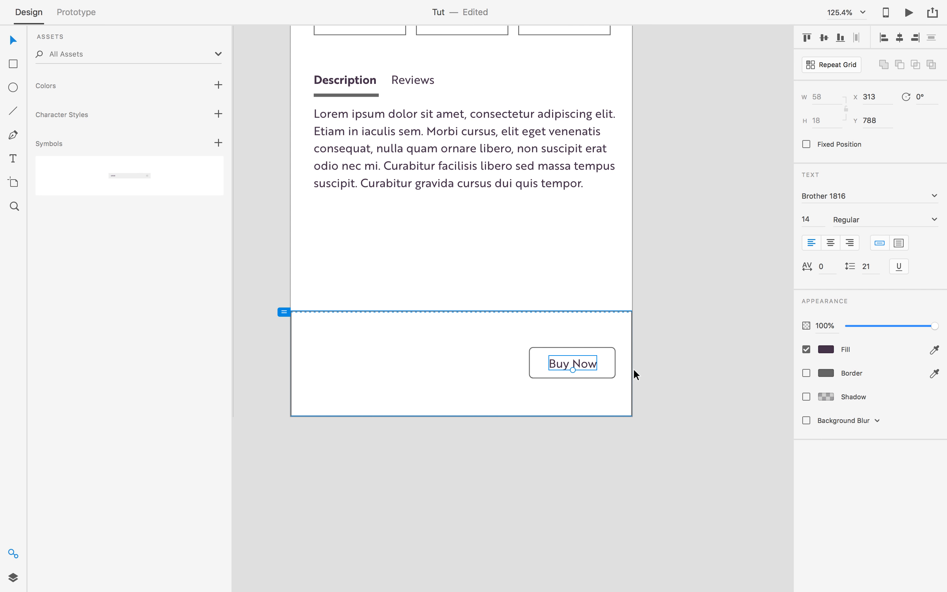
{"action": "left_click", "coordinate": [613, 361], "text": "shift"}
{"action": "left_click_drag", "start_coordinate": [585, 367], "coordinate": [499, 360]}
{"action": "key", "text": "super+z"}
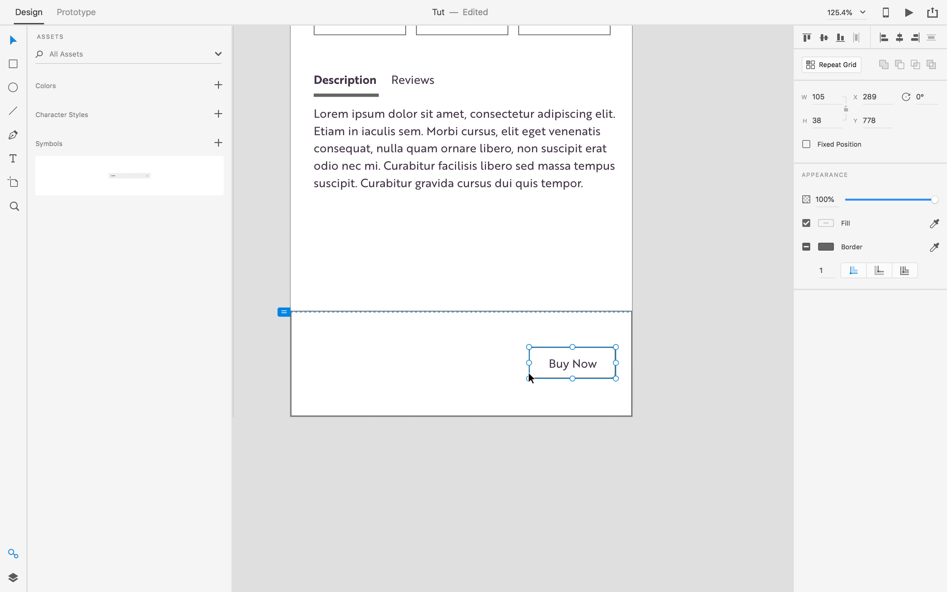
{"action": "left_click", "coordinate": [556, 368]}
{"action": "left_click_drag", "start_coordinate": [554, 370], "coordinate": [486, 371]}
{"action": "key", "text": "super+z"}
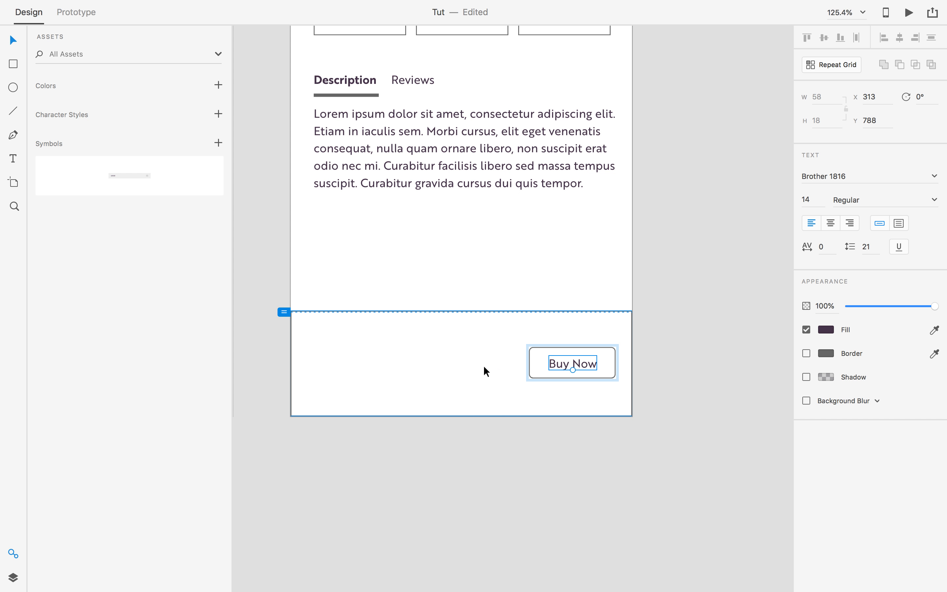
{"action": "left_click", "coordinate": [665, 357]}
{"action": "scroll", "coordinate": [665, 357], "scroll_direction": "down", "scroll_amount": 1}
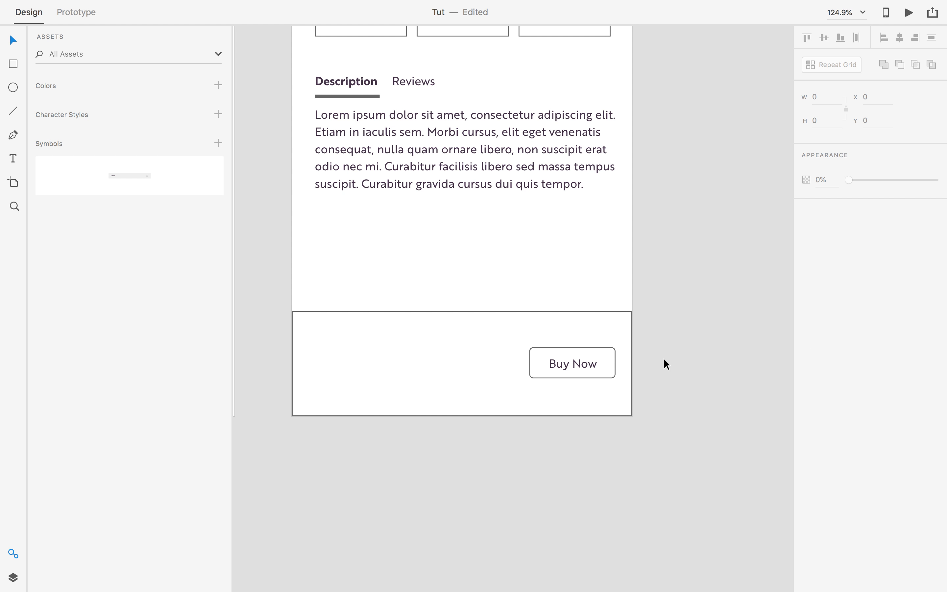
Remove the bottom bar's border and give it a shadow with Y offset -3.
{"action": "left_click", "coordinate": [315, 362]}
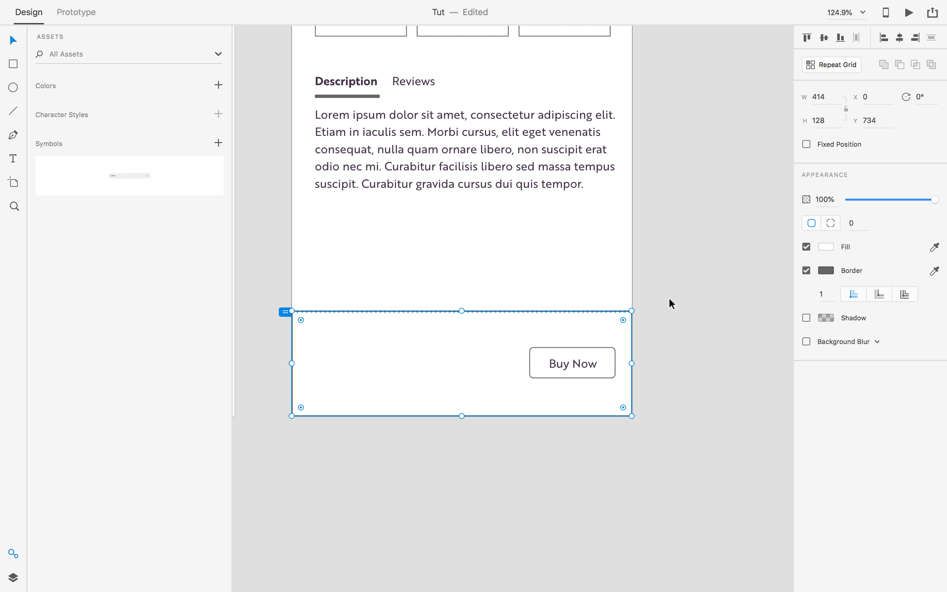
{"action": "left_click", "coordinate": [807, 271]}
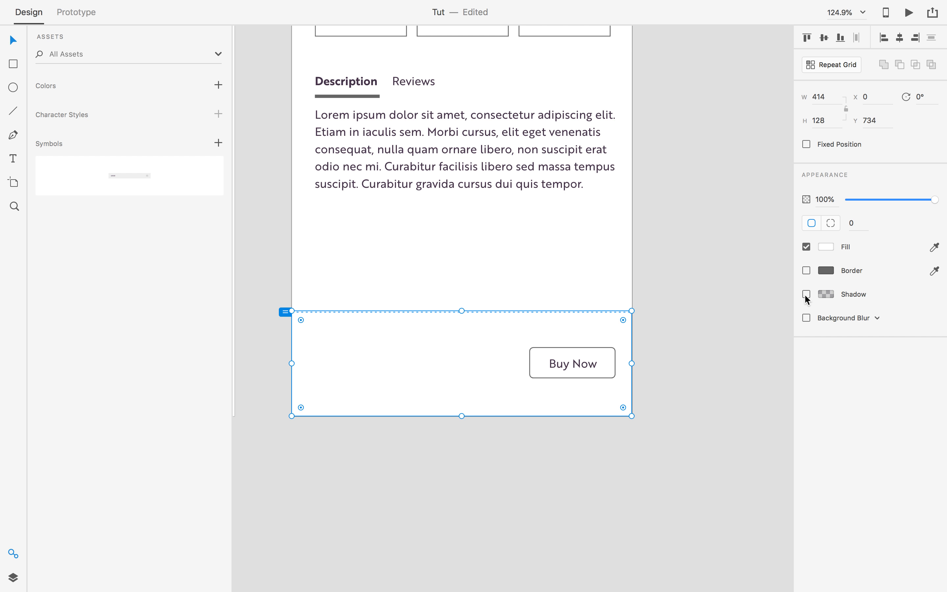
{"action": "left_click", "coordinate": [807, 294]}
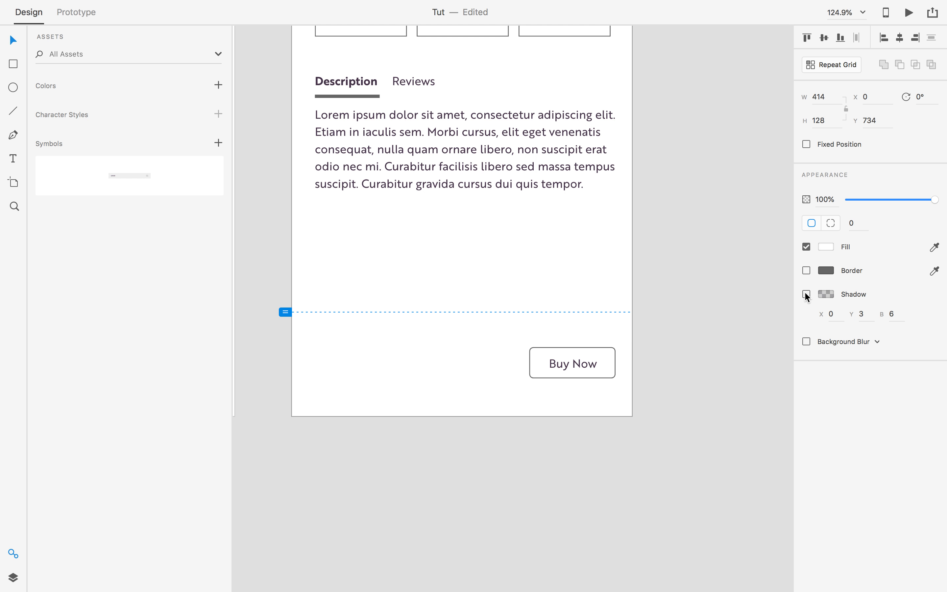
{"action": "left_click", "coordinate": [857, 315]}
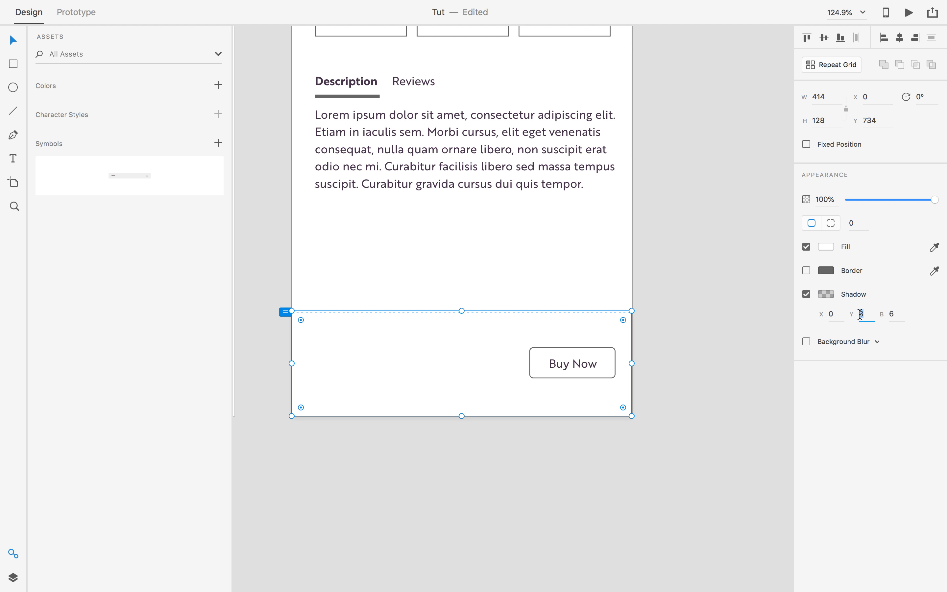
{"action": "key", "text": "Left"}
{"action": "type", "text": "-"}
{"action": "key", "text": "Tab"}
Deselect the bar to preview its upward shadow on the page.
{"action": "left_click", "coordinate": [694, 267]}
{"action": "scroll", "coordinate": [694, 266], "scroll_direction": "down", "scroll_amount": 8}
{"action": "scroll", "coordinate": [694, 267], "scroll_direction": "up", "scroll_amount": 10}
{"action": "scroll", "coordinate": [694, 270], "scroll_direction": "down", "scroll_amount": 5}
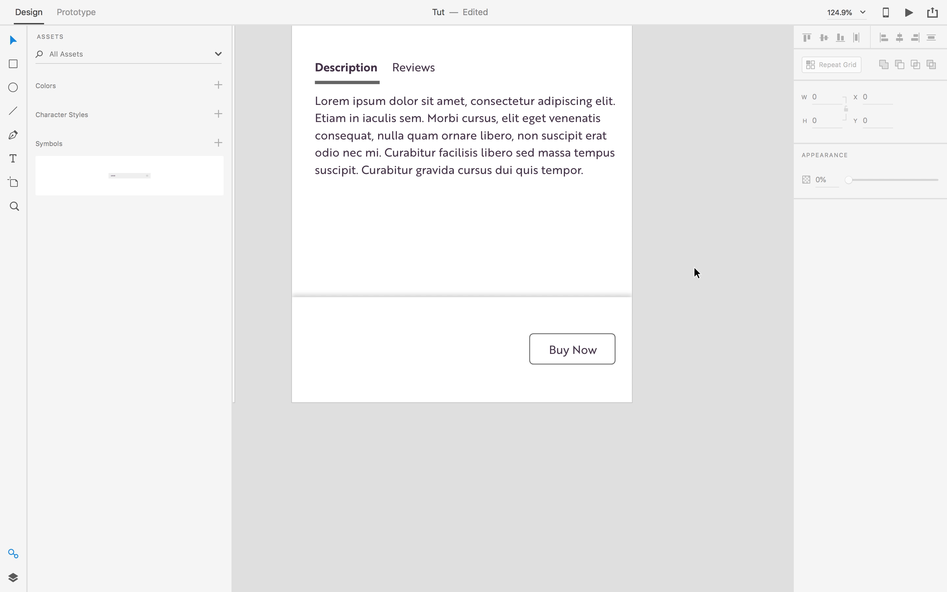
{"action": "scroll", "coordinate": [694, 271], "scroll_direction": "up", "scroll_amount": 6}
{"action": "scroll", "coordinate": [701, 397], "scroll_direction": "down", "scroll_amount": 4}
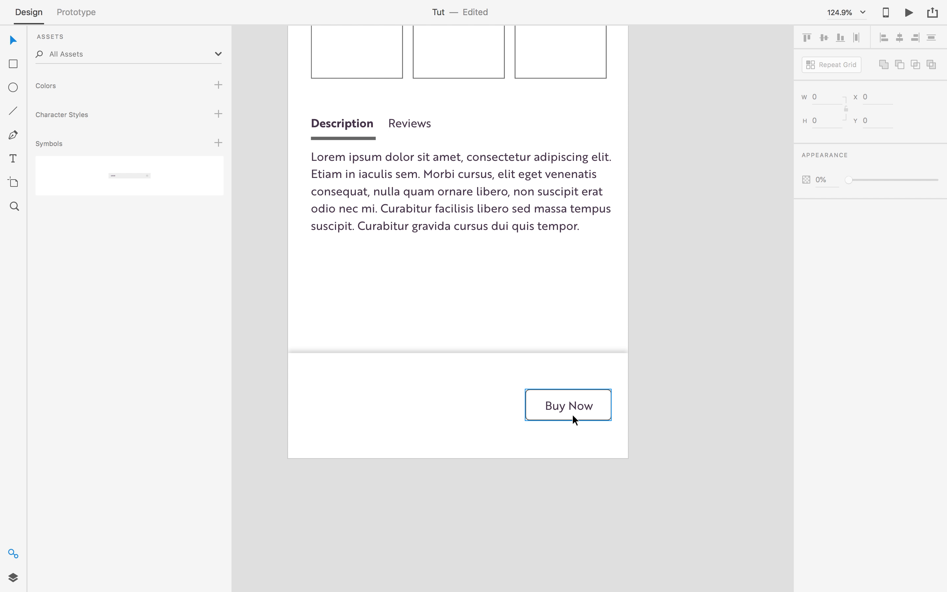
Try moving the Buy Now button left, then revert it to the bar's right side.
{"action": "left_click", "coordinate": [573, 418]}
{"action": "left_click_drag", "start_coordinate": [581, 419], "coordinate": [517, 418]}
{"action": "key", "text": "super+z"}
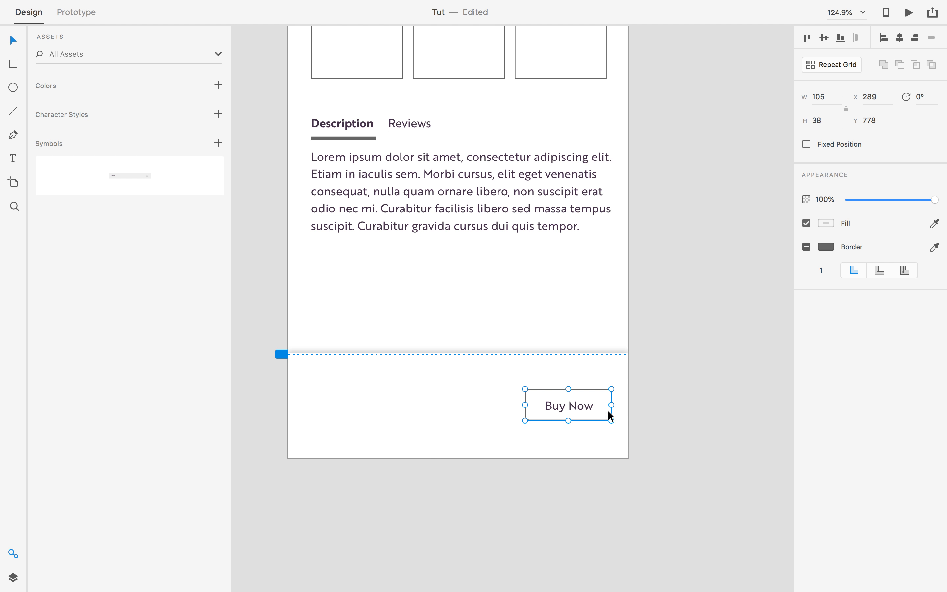
{"action": "left_click", "coordinate": [656, 398]}
{"action": "scroll", "coordinate": [655, 397], "scroll_direction": "down", "scroll_amount": 4}
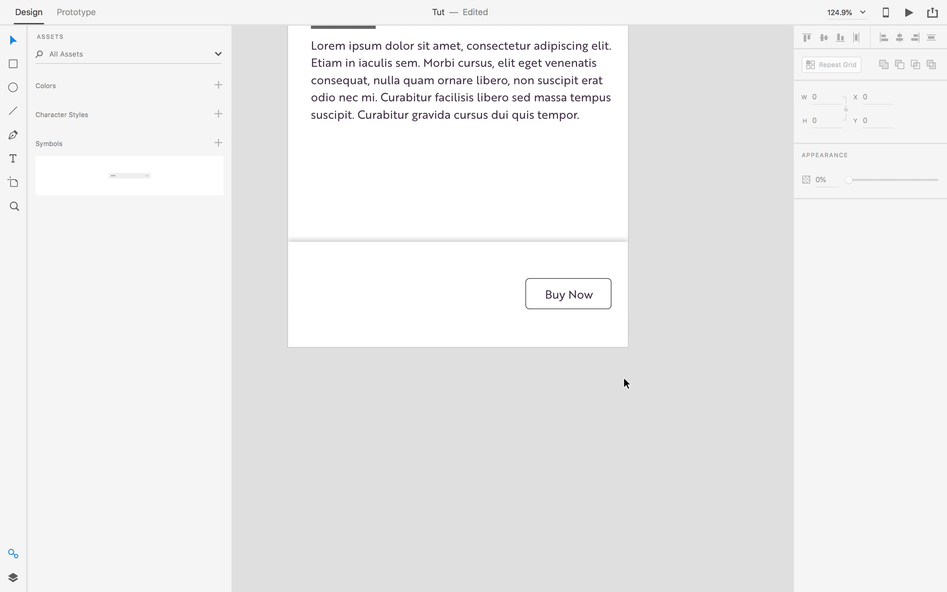
{"action": "scroll", "coordinate": [624, 377], "scroll_direction": "up", "scroll_amount": 4}
{"action": "scroll", "coordinate": [624, 379], "scroll_direction": "up", "scroll_amount": 1}
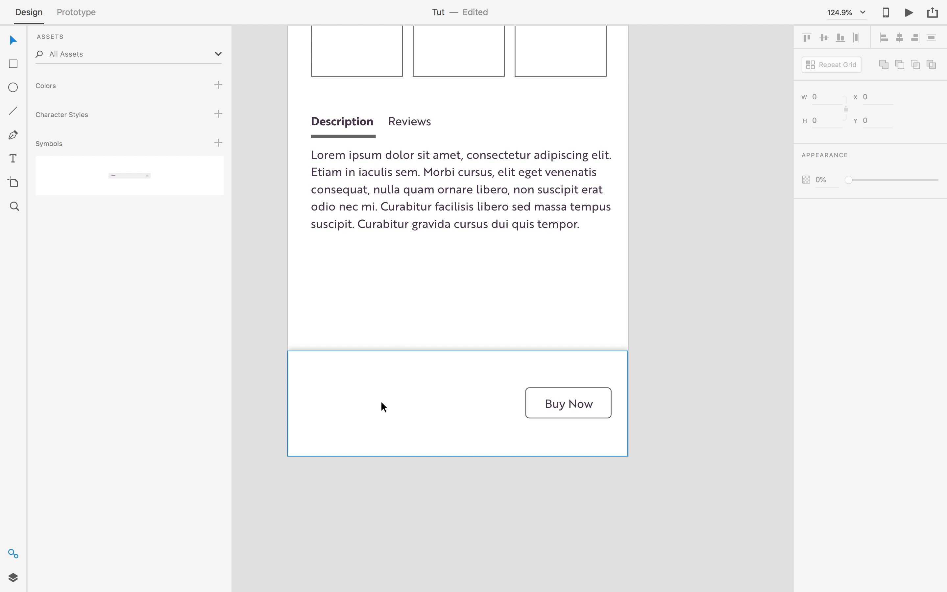
Alt-drag a copy of Buy Now to the bar's left and relabel it 02.
{"action": "left_click", "coordinate": [547, 418]}
{"action": "left_click_drag", "start_coordinate": [550, 418], "coordinate": [375, 437]}
{"action": "left_click", "coordinate": [255, 395]}
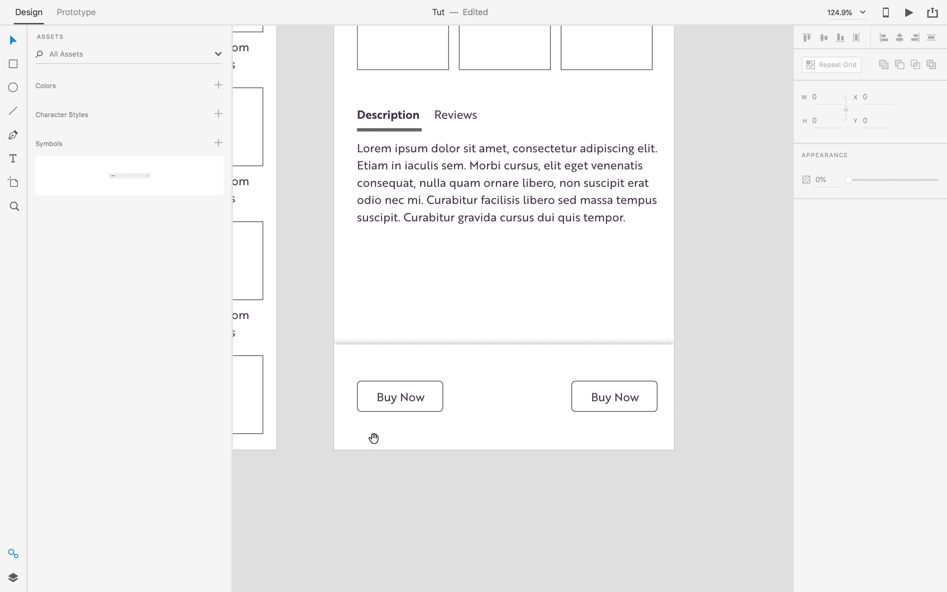
{"action": "key", "text": "t"}
{"action": "left_click", "coordinate": [390, 402]}
{"action": "key", "text": "super+a"}
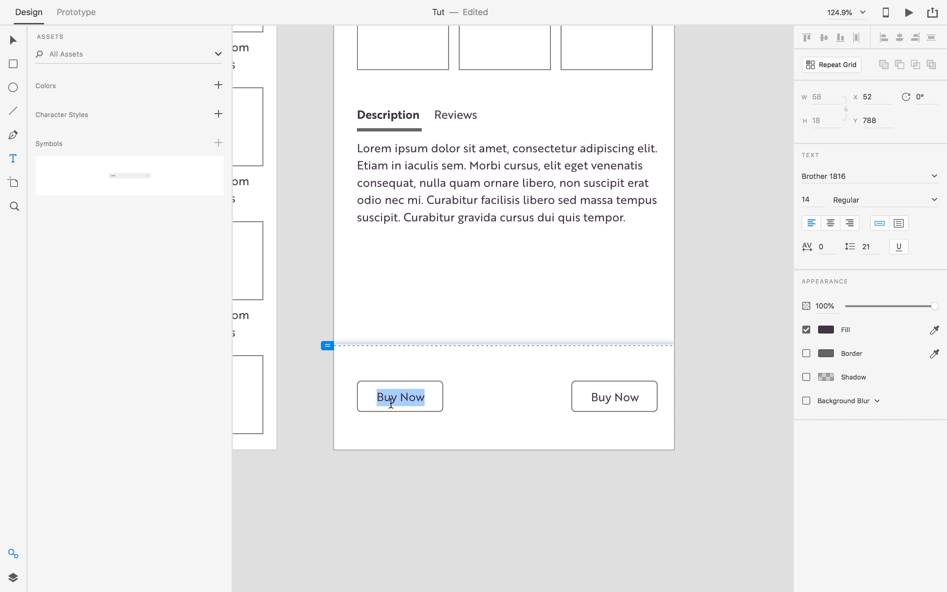
{"action": "type", "text": "2"}
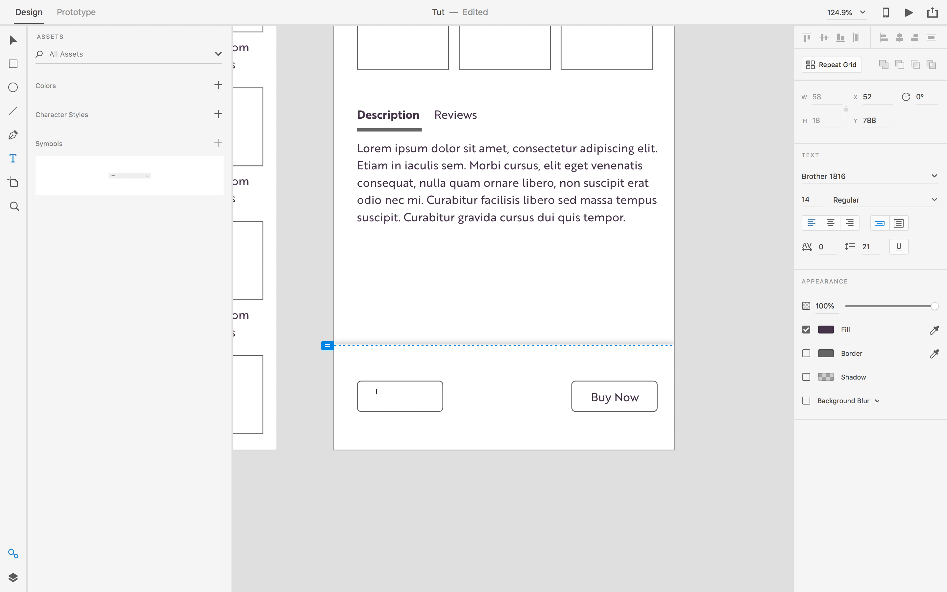
{"action": "key", "text": "Escape"}
Narrow the 02 button's box to 65 wide.
{"action": "left_click", "coordinate": [437, 403]}
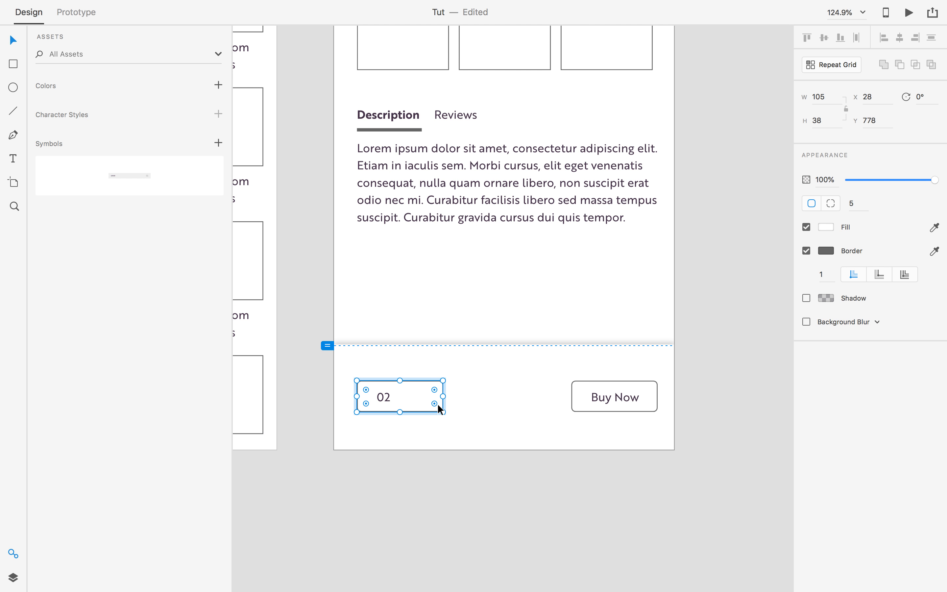
{"action": "left_click", "coordinate": [443, 446]}
{"action": "left_click", "coordinate": [426, 412]}
{"action": "left_click_drag", "start_coordinate": [442, 397], "coordinate": [412, 401]}
{"action": "key", "text": "super+z"}
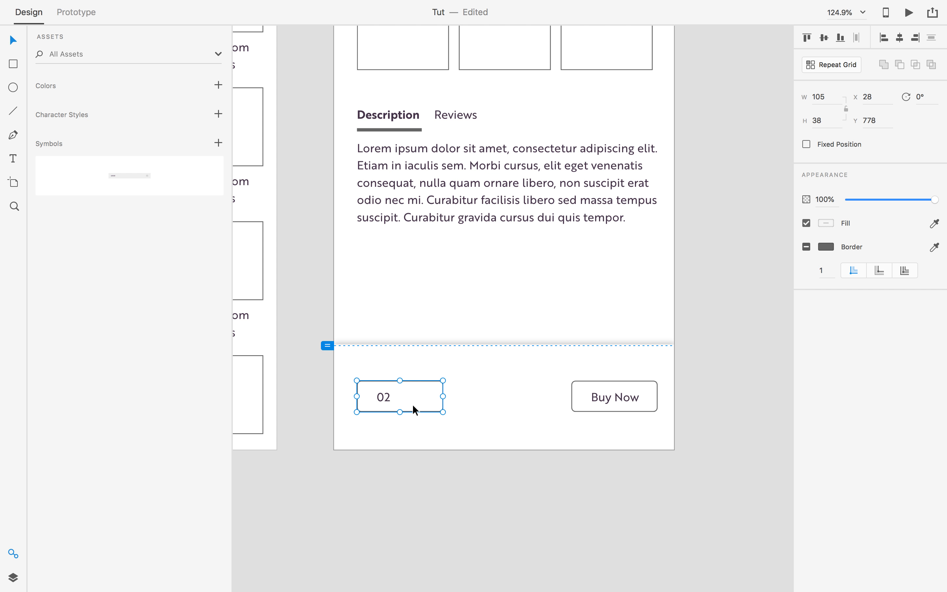
{"action": "left_click", "coordinate": [402, 462]}
{"action": "double_click", "coordinate": [445, 398]}
{"action": "left_click_drag", "start_coordinate": [443, 396], "coordinate": [409, 401]}
Move the 02 box slightly right to x 47 and select its text.
{"action": "left_click", "coordinate": [382, 400]}
{"action": "left_click", "coordinate": [394, 387], "text": "shift"}
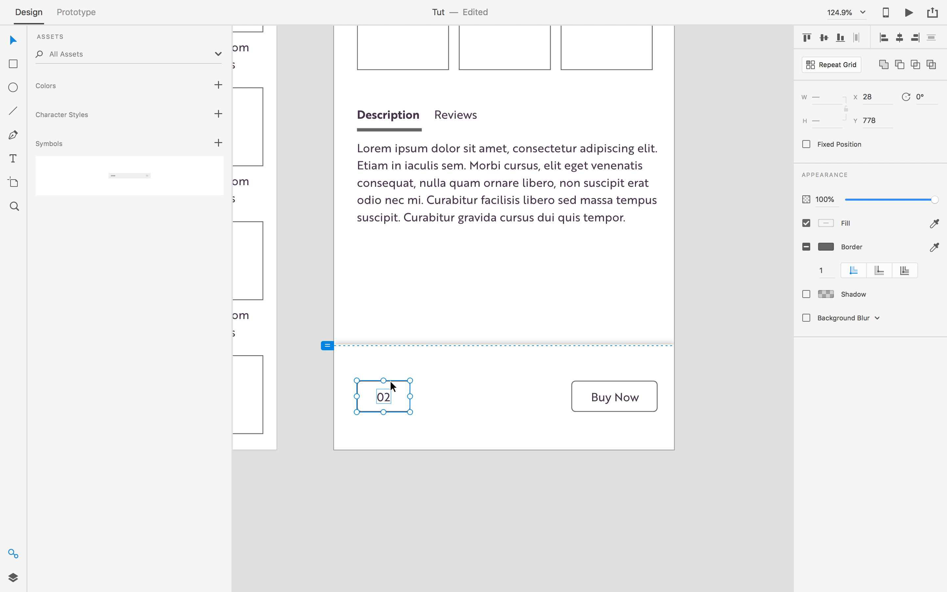
{"action": "left_click_drag", "start_coordinate": [410, 403], "coordinate": [423, 400]}
{"action": "left_click", "coordinate": [423, 456]}
{"action": "left_click", "coordinate": [402, 400]}
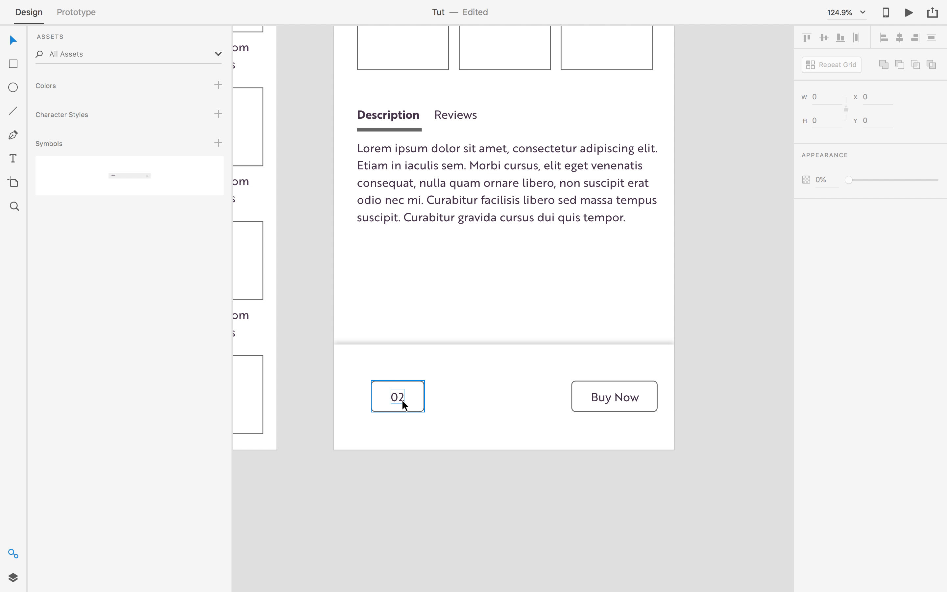
{"action": "double_click", "coordinate": [400, 397]}
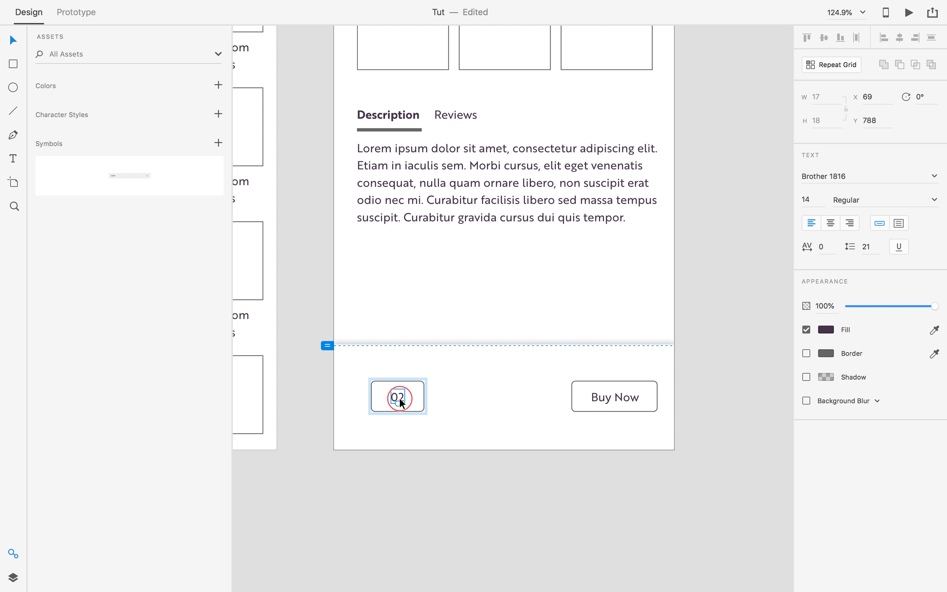
Alt-drag a copy of the 02 text left of the box and retype it as a minus sign.
{"action": "scroll", "coordinate": [398, 393], "scroll_direction": "up", "scroll_amount": 1}
{"action": "left_click_drag", "start_coordinate": [397, 393], "coordinate": [356, 397]}
{"action": "double_click", "coordinate": [356, 396]}
{"action": "type", "text": "_"}
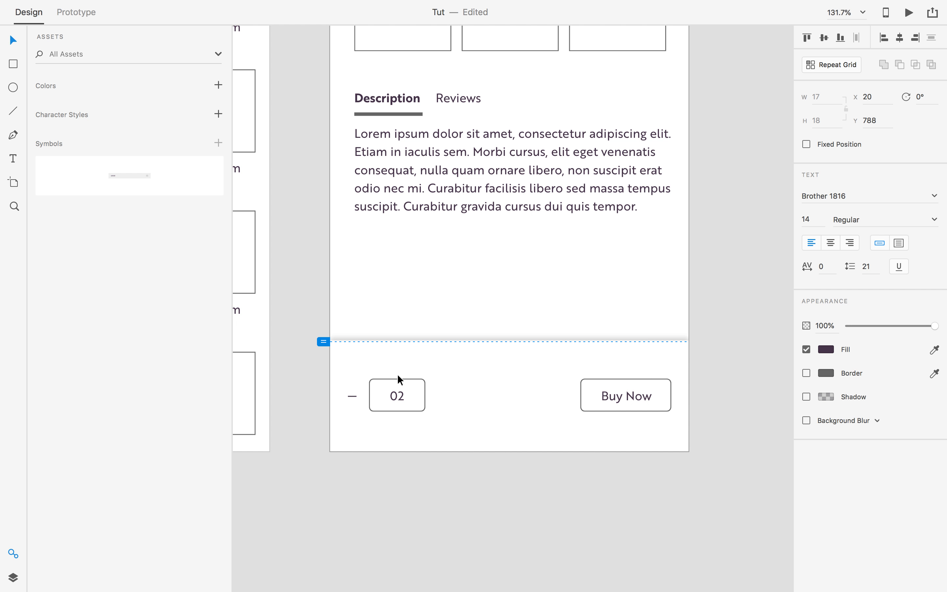
Try Thin, then ExtraBold Italic weight for the minus sign.
{"action": "left_click", "coordinate": [356, 397]}
{"action": "double_click", "coordinate": [355, 397]}
{"action": "left_click", "coordinate": [935, 219]}
{"action": "left_click", "coordinate": [852, 373]}
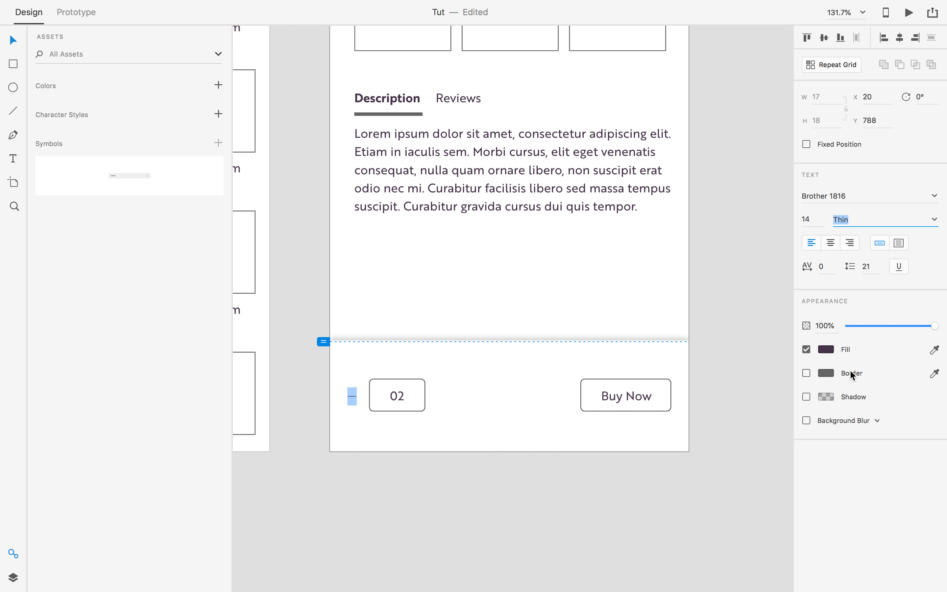
{"action": "left_click", "coordinate": [934, 222]}
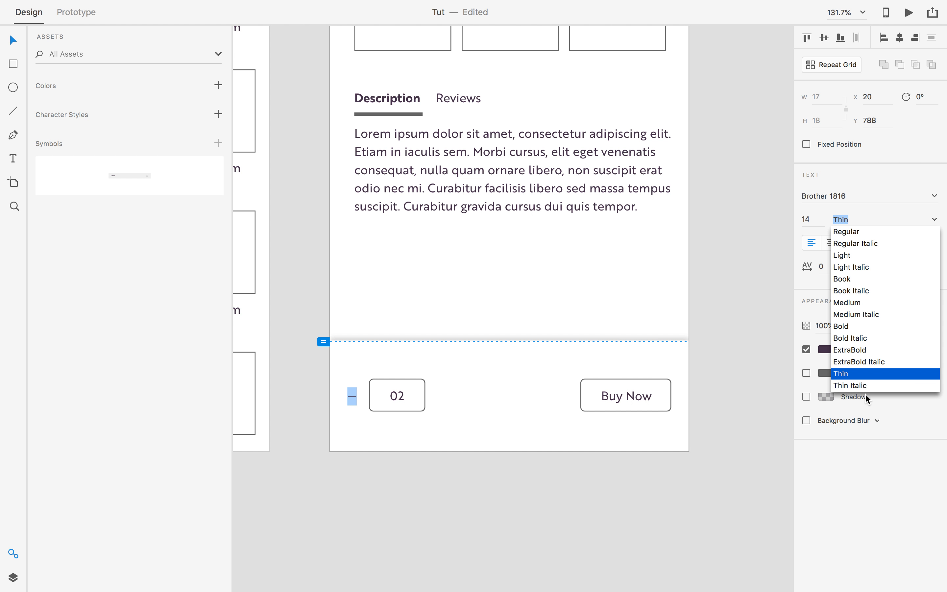
{"action": "left_click", "coordinate": [855, 365]}
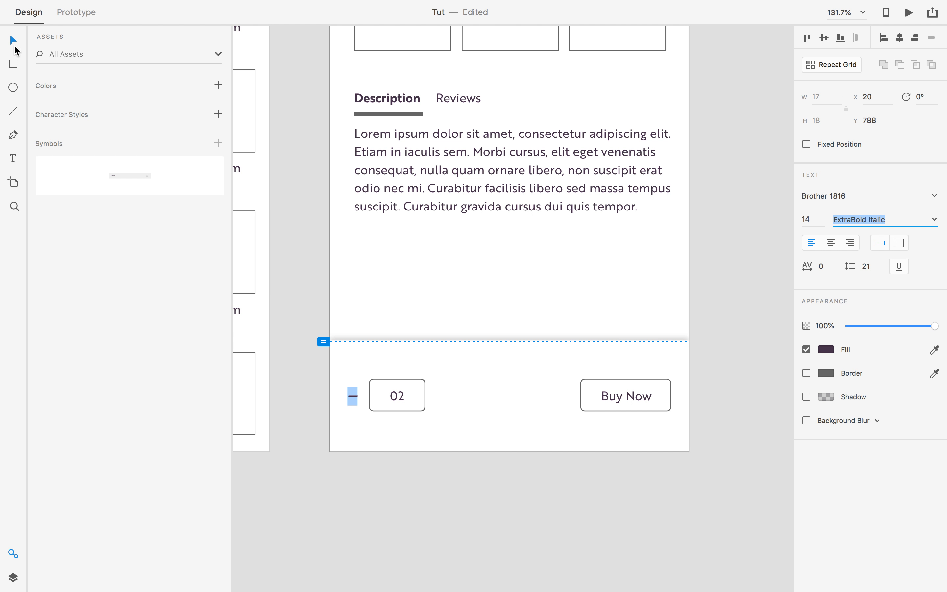
{"action": "left_click", "coordinate": [388, 466]}
{"action": "left_click", "coordinate": [389, 465]}
Nudge the 02 box toward the minus and copy the minus to its right as a plus.
{"action": "scroll", "coordinate": [400, 462], "scroll_direction": "up", "scroll_amount": 1}
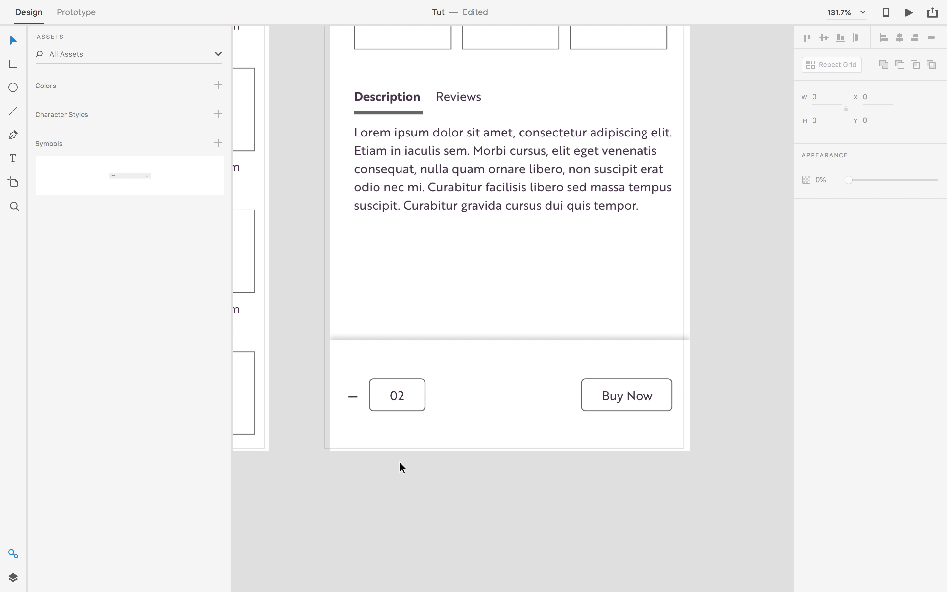
{"action": "left_click", "coordinate": [400, 405]}
{"action": "left_click_drag", "start_coordinate": [396, 393], "coordinate": [391, 393]}
{"action": "left_click", "coordinate": [351, 395]}
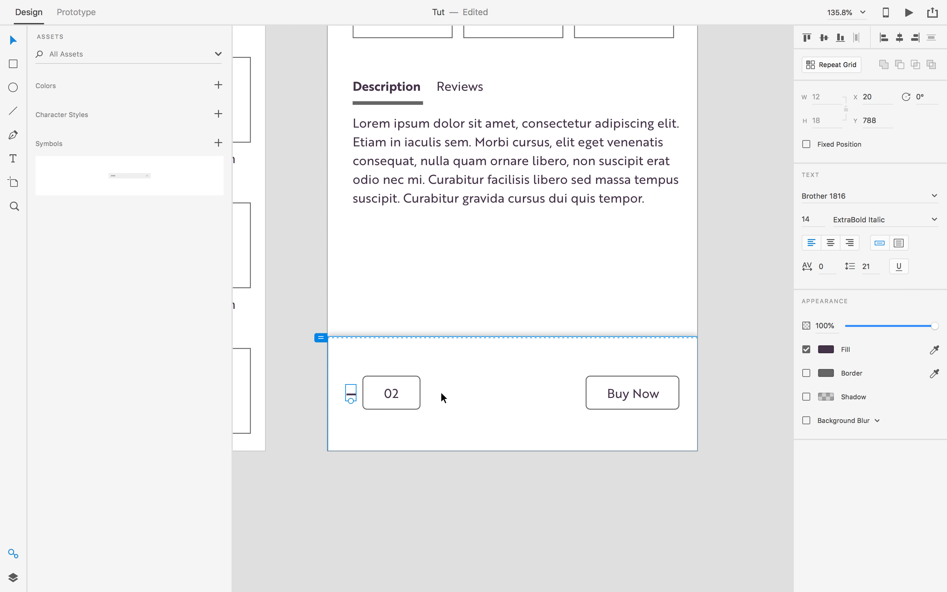
{"action": "left_click_drag", "start_coordinate": [350, 394], "coordinate": [432, 394]}
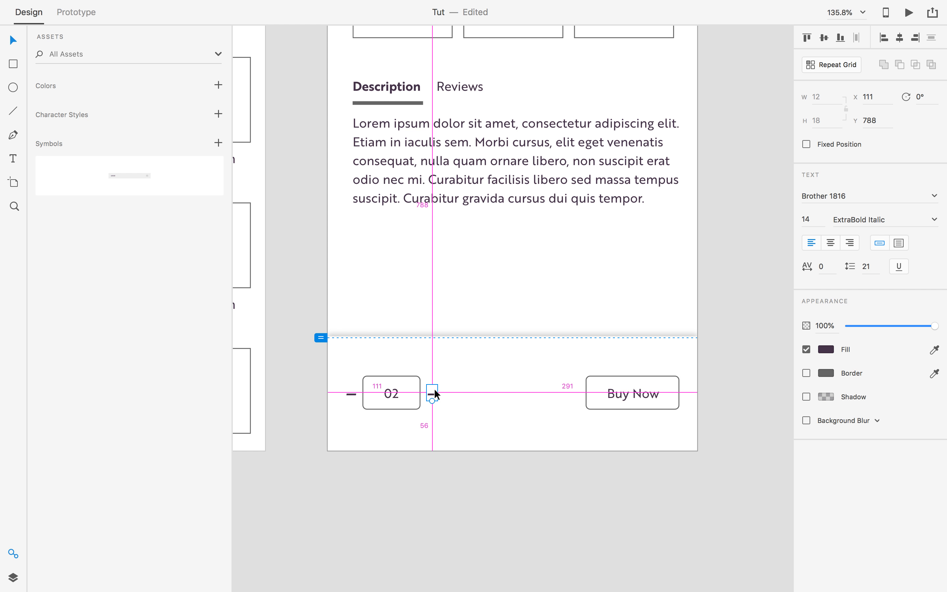
{"action": "double_click", "coordinate": [432, 394]}
{"action": "type", "text": "+"}
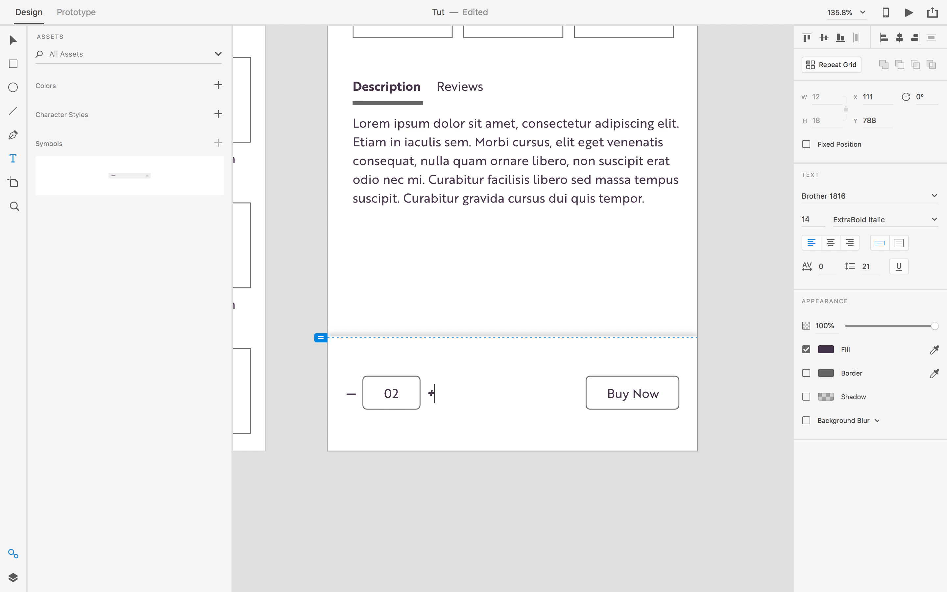
Make the plus sign ExtraBold, non-italic, and enlarge it to size 22.
{"action": "double_click", "coordinate": [431, 394]}
{"action": "left_click", "coordinate": [936, 221]}
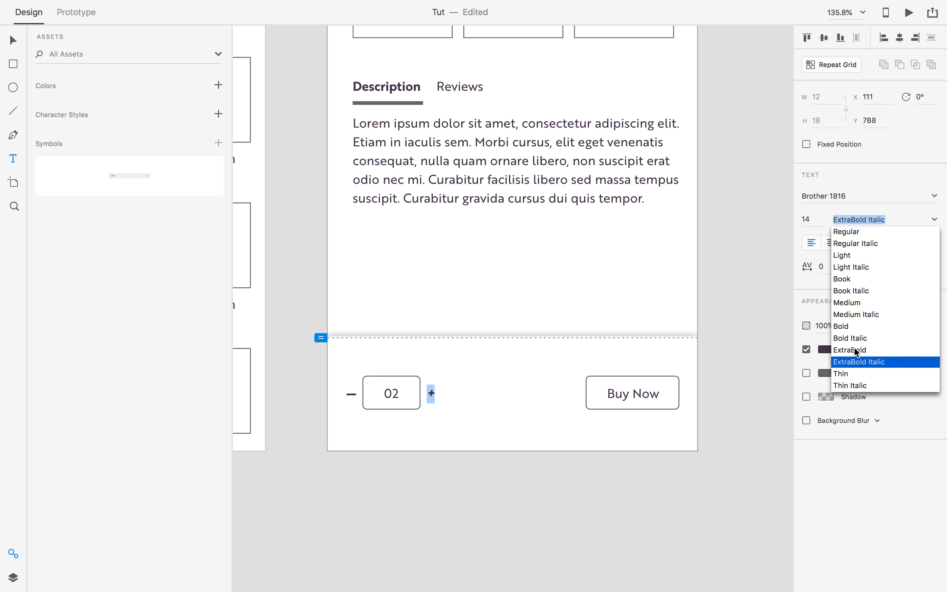
{"action": "left_click", "coordinate": [856, 351]}
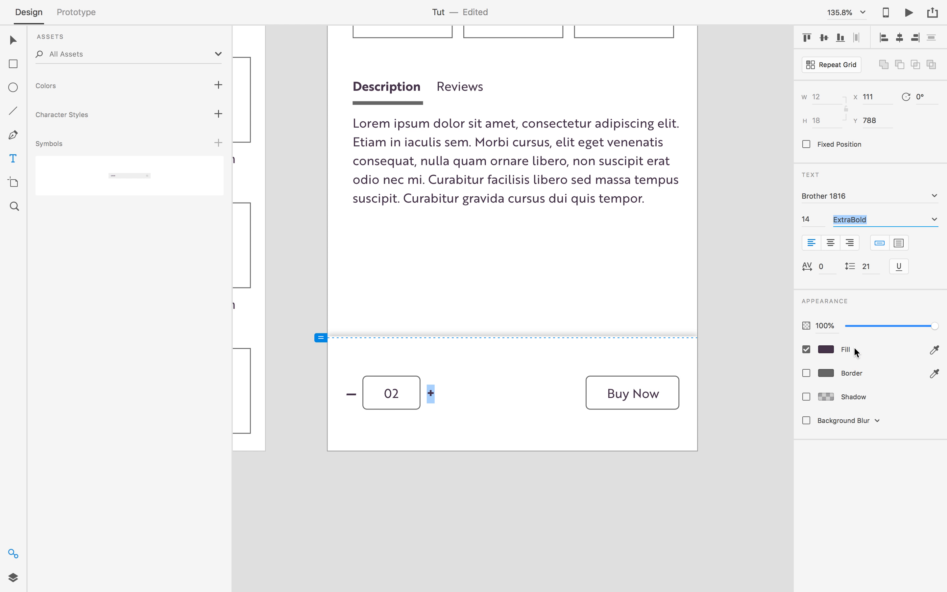
{"action": "left_click", "coordinate": [822, 221]}
{"action": "key", "text": "Up"}
{"action": "key", "text": "Up"}
{"action": "key", "text": "Up"}
{"action": "key", "text": "Up"}
{"action": "key", "text": "Up"}
{"action": "key", "text": "Up"}
{"action": "key", "text": "Up"}
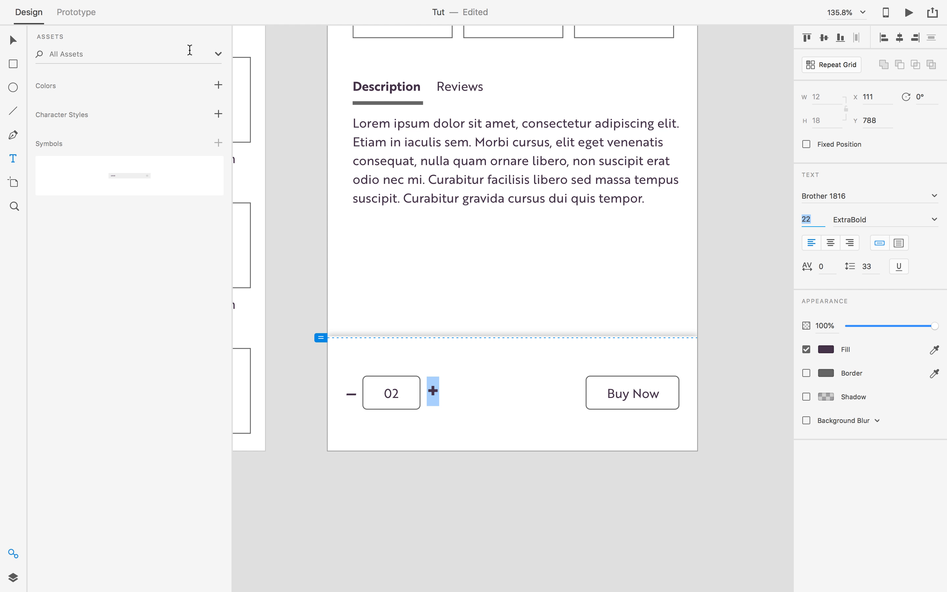
{"action": "left_click", "coordinate": [12, 41]}
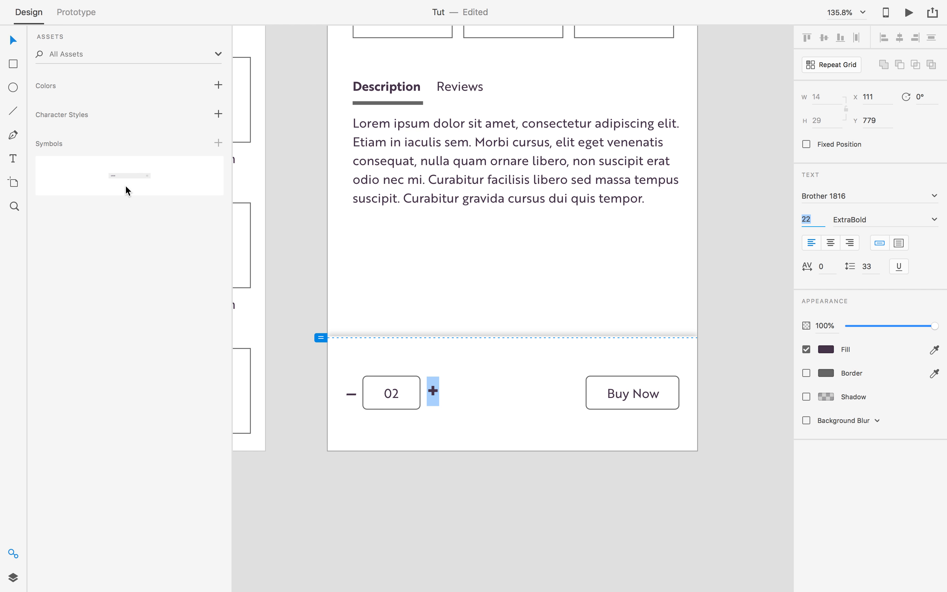
Make the minus sign ExtraBold, non-italic, at font size 19.
{"action": "double_click", "coordinate": [352, 395]}
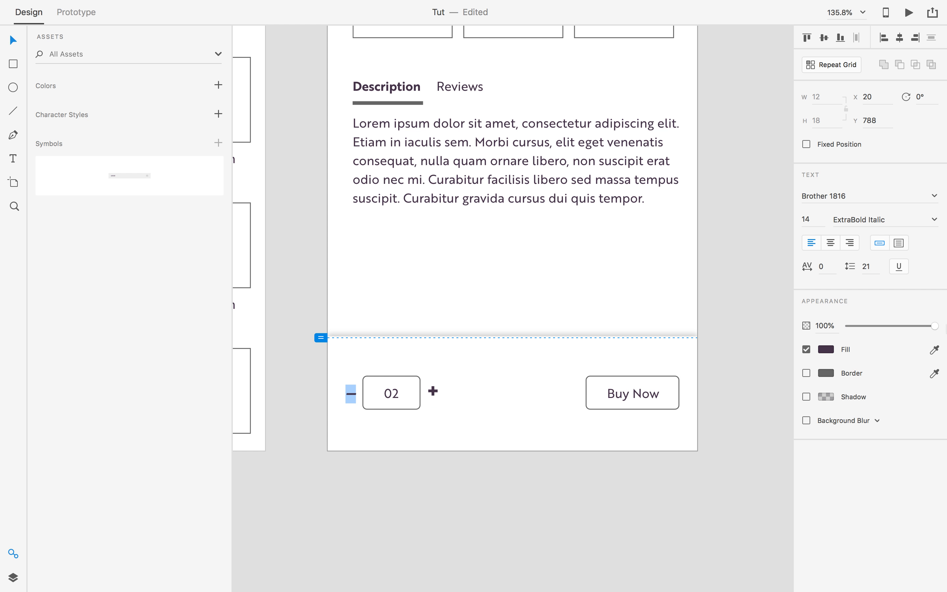
{"action": "left_click", "coordinate": [935, 224]}
{"action": "left_click", "coordinate": [863, 349]}
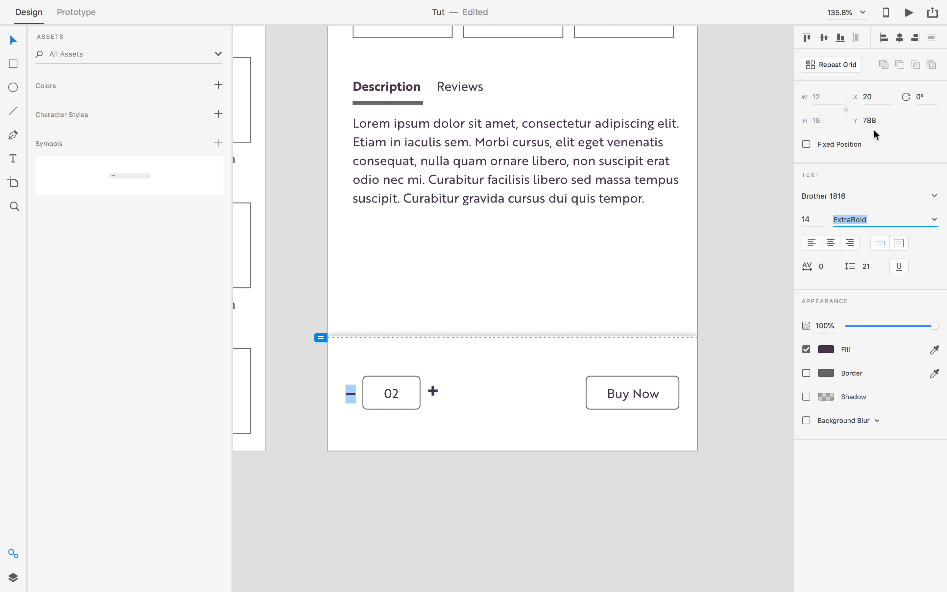
{"action": "left_click", "coordinate": [805, 221]}
{"action": "key", "text": "Up"}
{"action": "key", "text": "Up"}
{"action": "key", "text": "Up"}
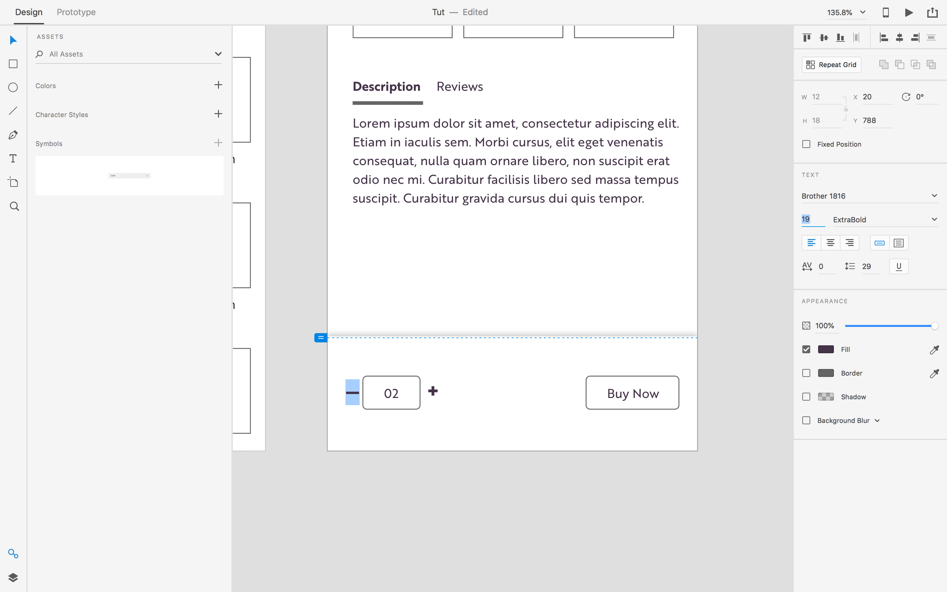
{"action": "key", "text": "Escape"}
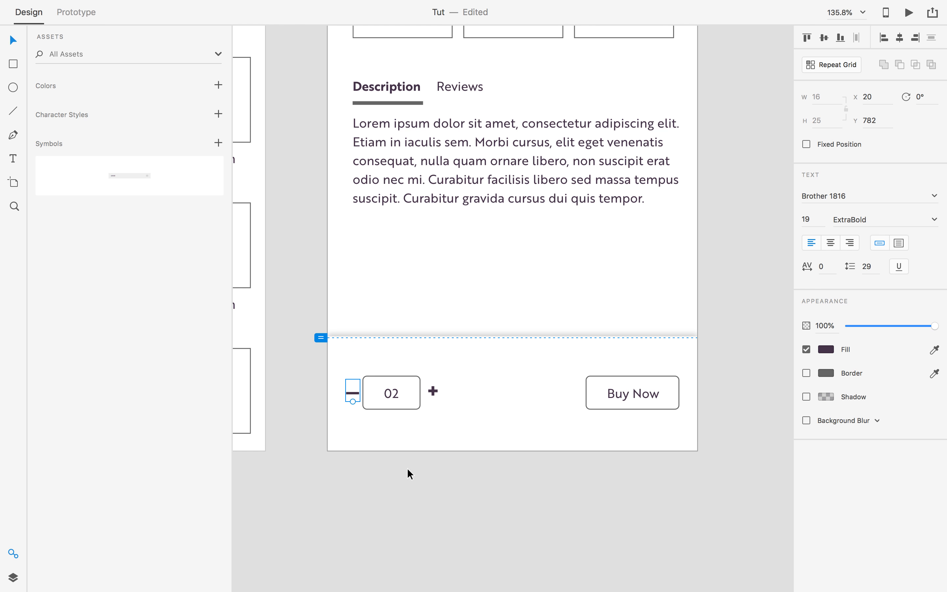
{"action": "scroll", "coordinate": [407, 471], "scroll_direction": "left", "scroll_amount": 4}
{"action": "scroll", "coordinate": [479, 470], "scroll_direction": "up", "scroll_amount": 2}
{"action": "left_click", "coordinate": [500, 391]}
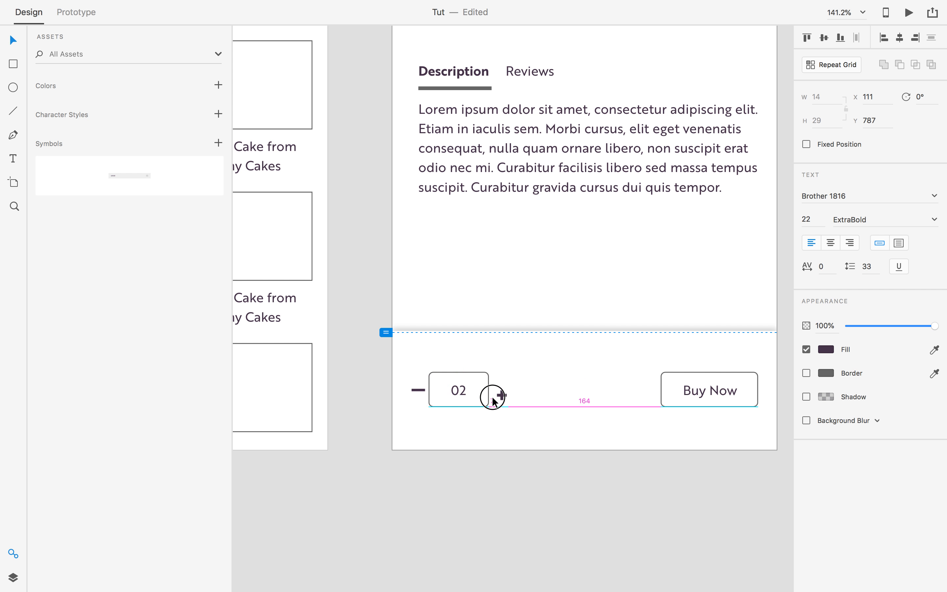
{"action": "left_click_drag", "start_coordinate": [494, 395], "coordinate": [497, 391]}
{"action": "left_click", "coordinate": [500, 476]}
{"action": "scroll", "coordinate": [490, 433], "scroll_direction": "up", "scroll_amount": 1}
{"action": "left_click", "coordinate": [459, 403]}
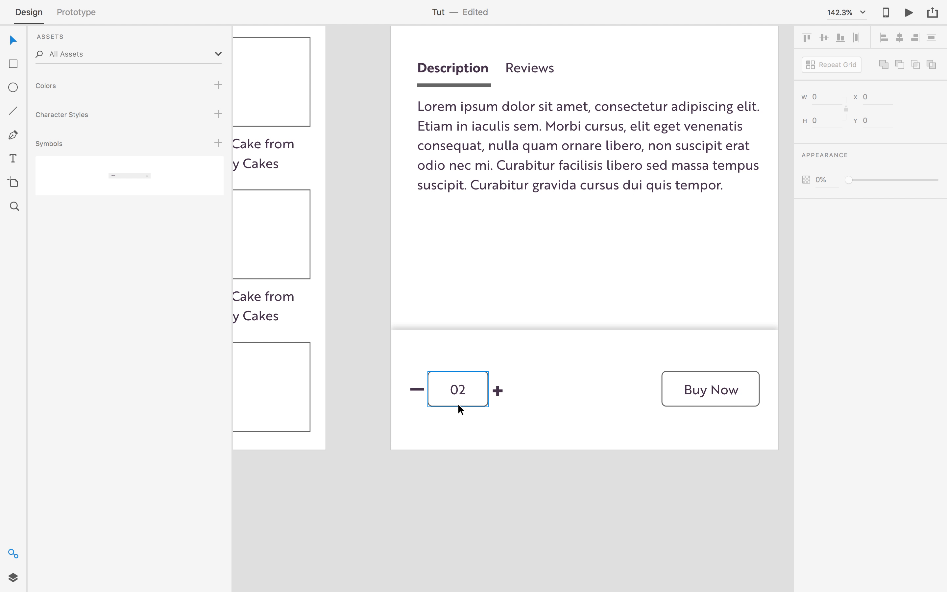
{"action": "left_click_drag", "start_coordinate": [429, 390], "coordinate": [452, 393]}
{"action": "key", "text": "super+z"}
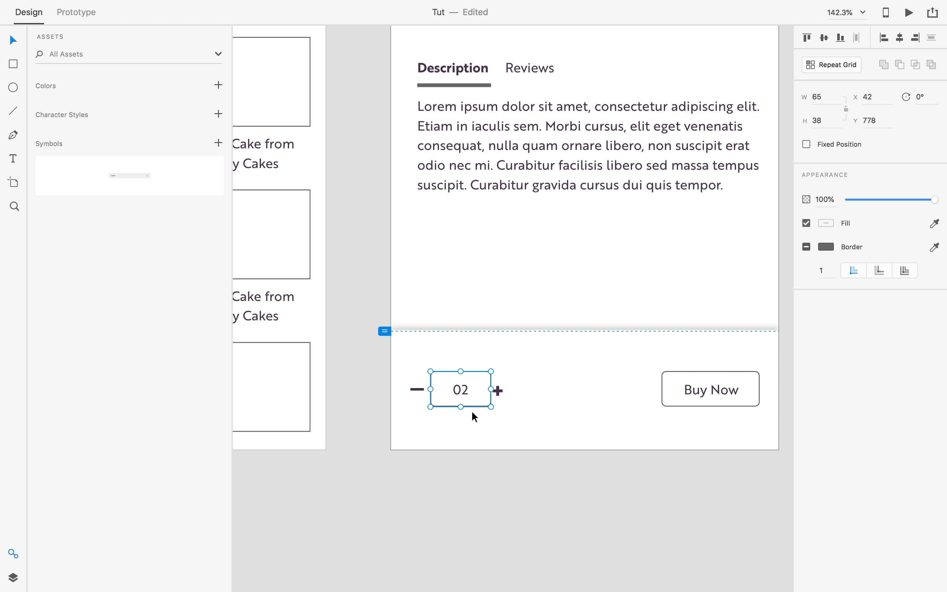
{"action": "scroll", "coordinate": [491, 443], "scroll_direction": "up", "scroll_amount": 2}
{"action": "scroll", "coordinate": [491, 442], "scroll_direction": "up", "scroll_amount": 2}
{"action": "left_click", "coordinate": [500, 384]}
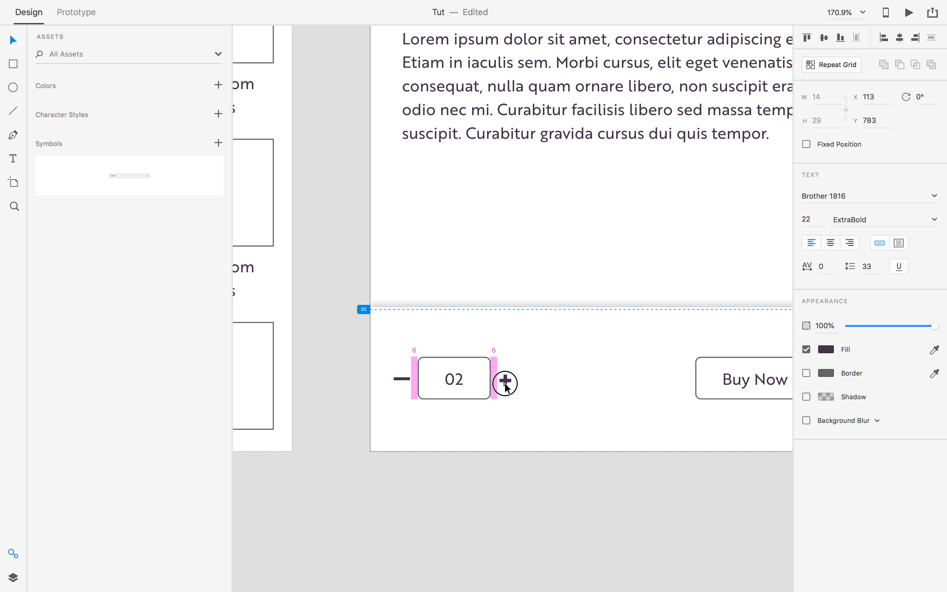
{"action": "left_click", "coordinate": [493, 462]}
{"action": "scroll", "coordinate": [494, 466], "scroll_direction": "down", "scroll_amount": 5}
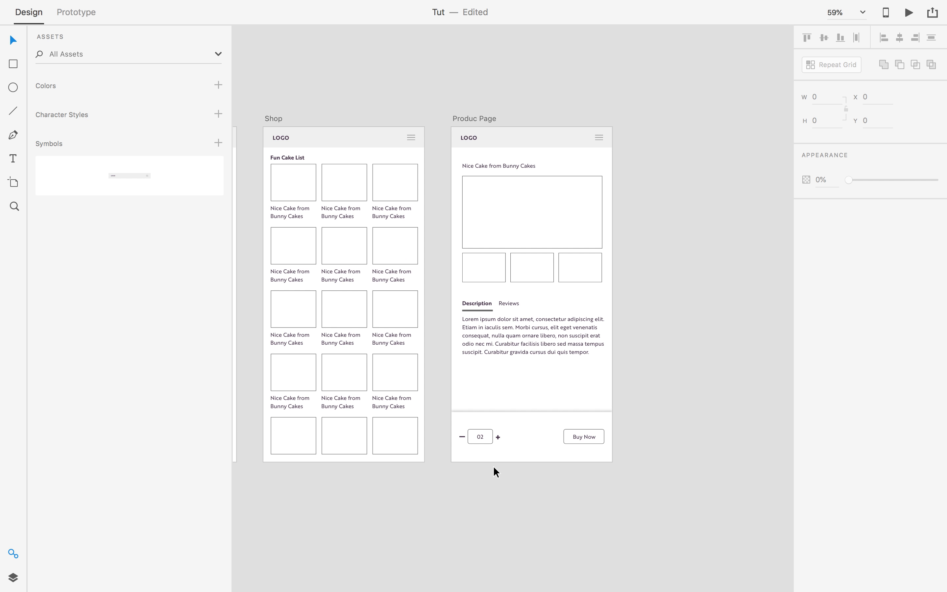
{"action": "scroll", "coordinate": [493, 465], "scroll_direction": "up", "scroll_amount": 4}
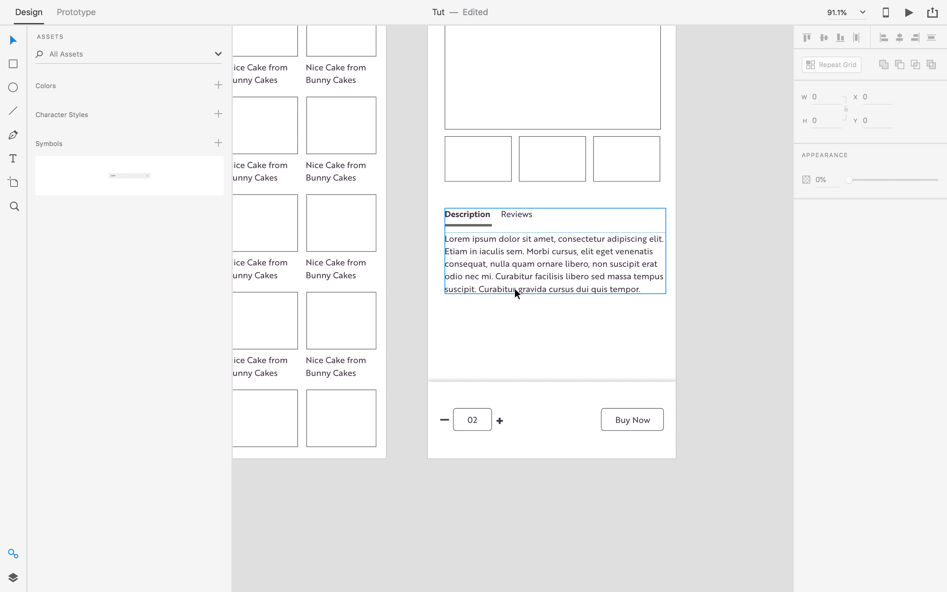
{"action": "scroll", "coordinate": [524, 337], "scroll_direction": "down", "scroll_amount": 1}
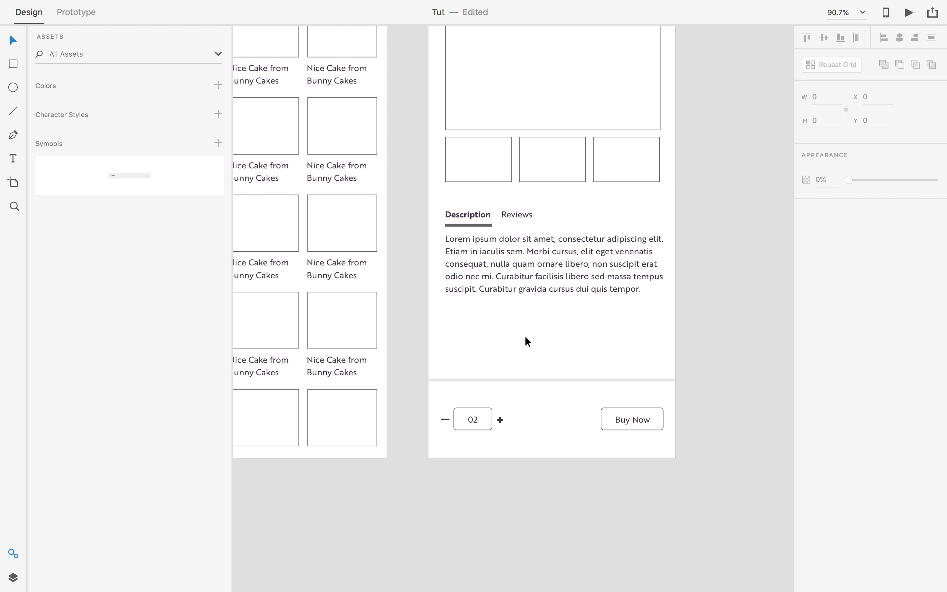
{"action": "scroll", "coordinate": [525, 337], "scroll_direction": "down", "scroll_amount": 1}
{"action": "scroll", "coordinate": [525, 337], "scroll_direction": "down", "scroll_amount": 1}
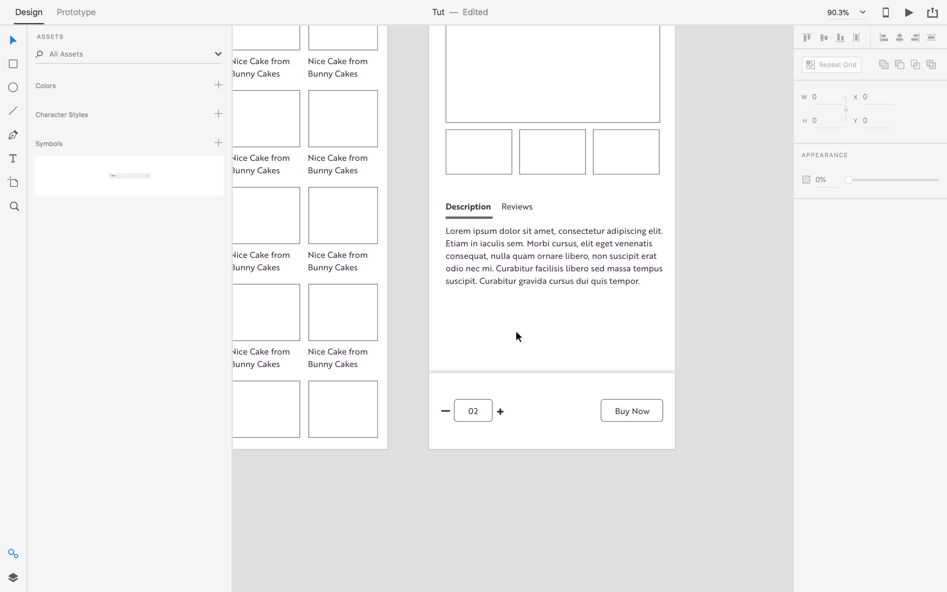
{"action": "scroll", "coordinate": [516, 332], "scroll_direction": "down", "scroll_amount": 5}
{"action": "scroll", "coordinate": [509, 354], "scroll_direction": "up", "scroll_amount": 5}
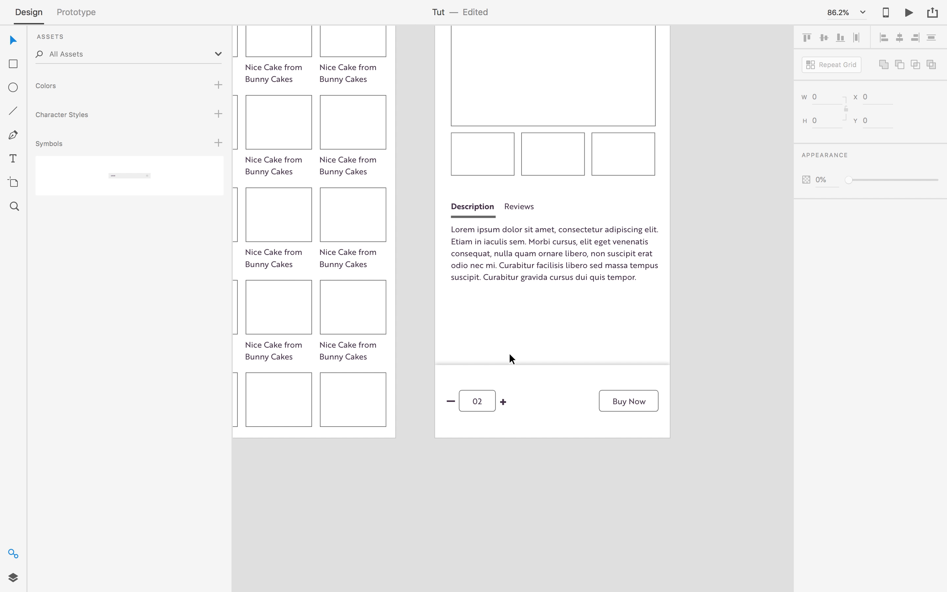
{"action": "scroll", "coordinate": [510, 355], "scroll_direction": "down", "scroll_amount": 5}
{"action": "scroll", "coordinate": [518, 385], "scroll_direction": "left", "scroll_amount": 10}
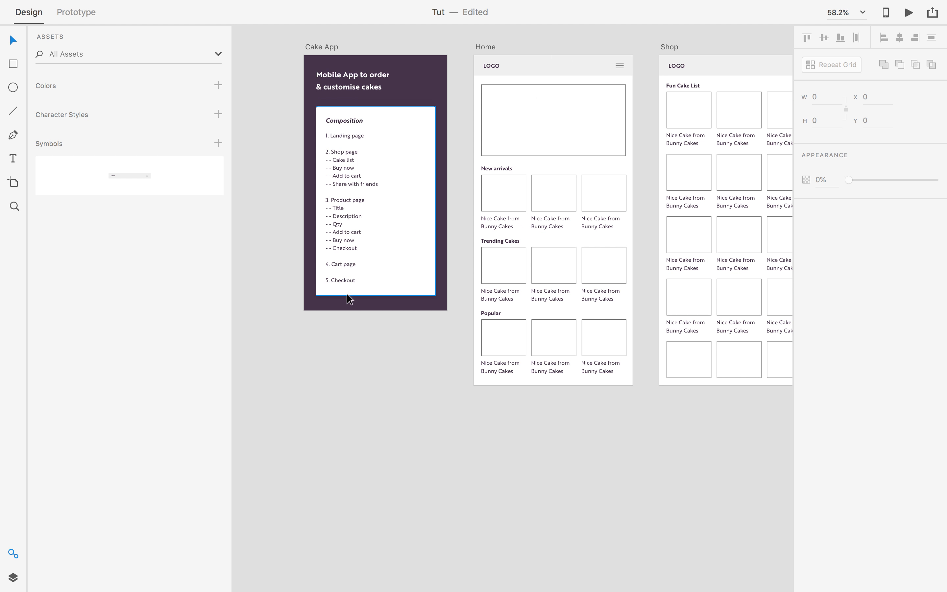
Duplicate the Produc Page artboard and name the copy Cart.
{"action": "scroll", "coordinate": [377, 294], "scroll_direction": "up", "scroll_amount": 1}
{"action": "left_click_drag", "start_coordinate": [697, 416], "coordinate": [302, 488]}
{"action": "left_click_drag", "start_coordinate": [548, 404], "coordinate": [431, 486]}
{"action": "scroll", "coordinate": [588, 357], "scroll_direction": "down", "scroll_amount": 2}
{"action": "scroll", "coordinate": [587, 356], "scroll_direction": "left", "scroll_amount": 2}
{"action": "left_click", "coordinate": [420, 133]}
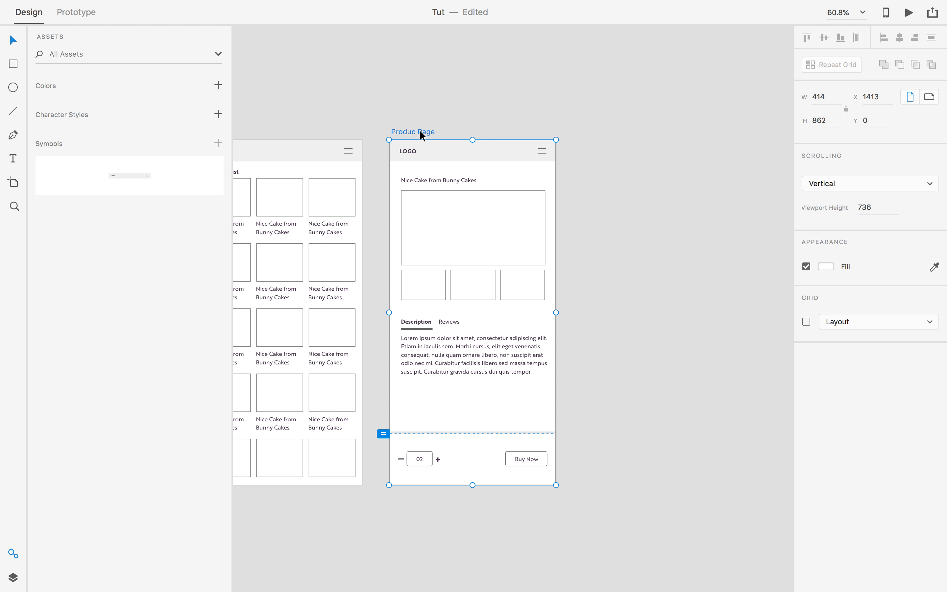
{"action": "key", "text": "super+d"}
{"action": "double_click", "coordinate": [610, 131]}
{"action": "type", "text": "Cart"}
{"action": "key", "text": "Return"}
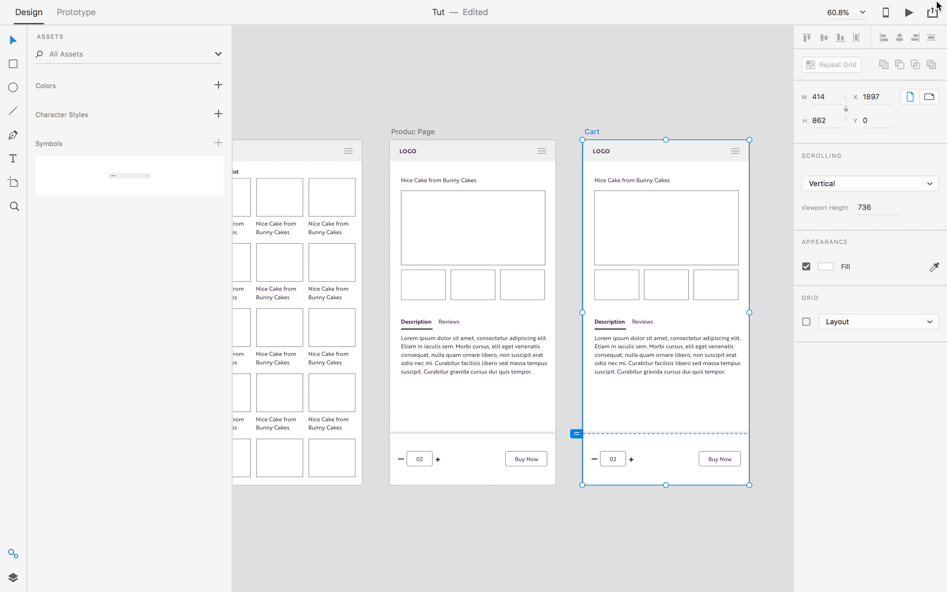
Delete the images, tabs, description and cake title from the Cart artboard.
{"action": "left_click_drag", "start_coordinate": [575, 106], "coordinate": [297, 36]}
{"action": "left_click", "coordinate": [571, 133]}
{"action": "left_click_drag", "start_coordinate": [543, 152], "coordinate": [501, 309]}
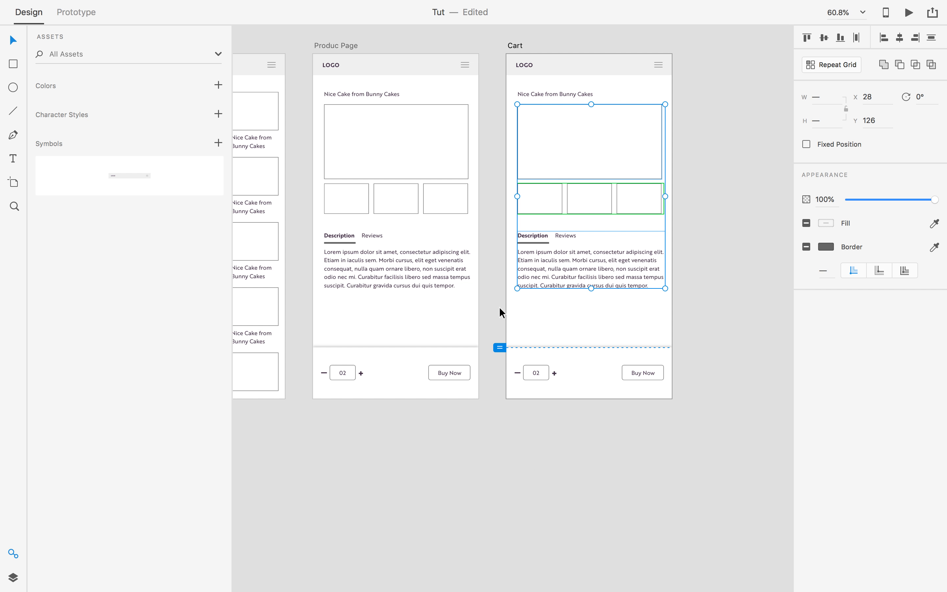
{"action": "key", "text": "Delete"}
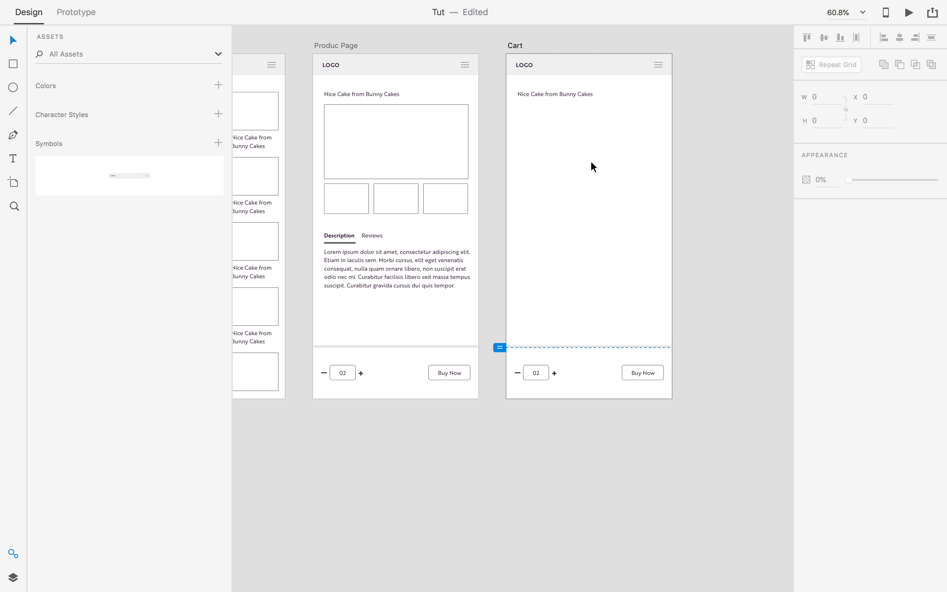
{"action": "left_click", "coordinate": [565, 97]}
{"action": "key", "text": "Delete"}
{"action": "key", "text": "super+z"}
{"action": "key", "text": "Delete"}
Group the minus, 02 box and plus into one stepper and move it near Cart's top.
{"action": "left_click", "coordinate": [524, 374]}
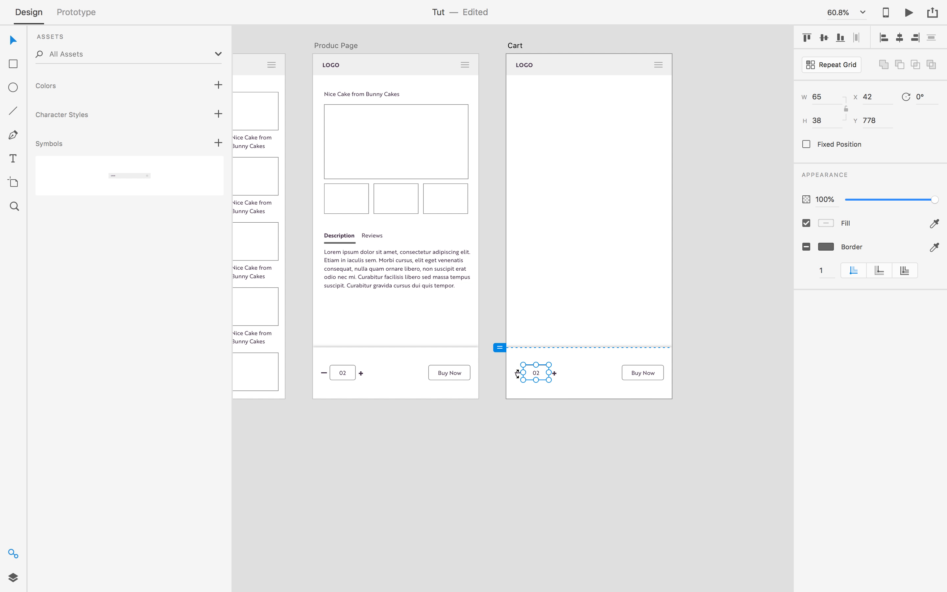
{"action": "scroll", "coordinate": [518, 374], "scroll_direction": "up", "scroll_amount": 3}
{"action": "left_click", "coordinate": [516, 374], "text": "shift"}
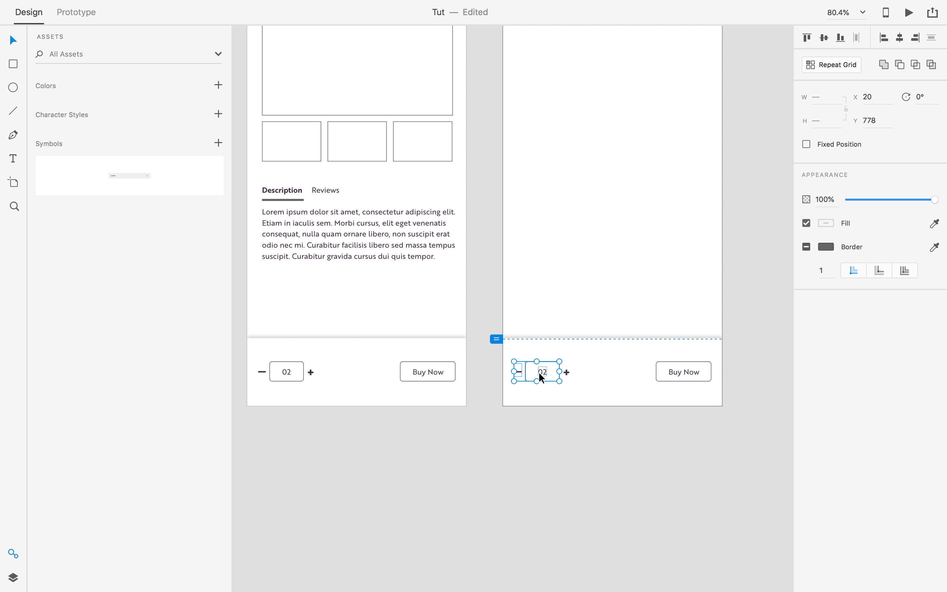
{"action": "left_click", "coordinate": [566, 375], "text": "shift"}
{"action": "key", "text": "ctrl+g"}
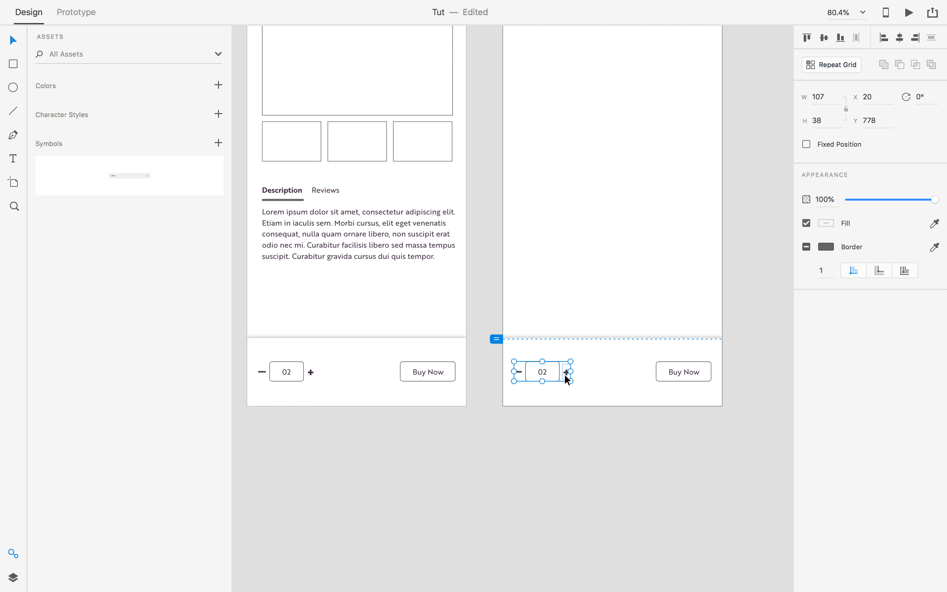
{"action": "left_click_drag", "start_coordinate": [546, 378], "coordinate": [562, 101]}
{"action": "scroll", "coordinate": [620, 518], "scroll_direction": "up", "scroll_amount": 10}
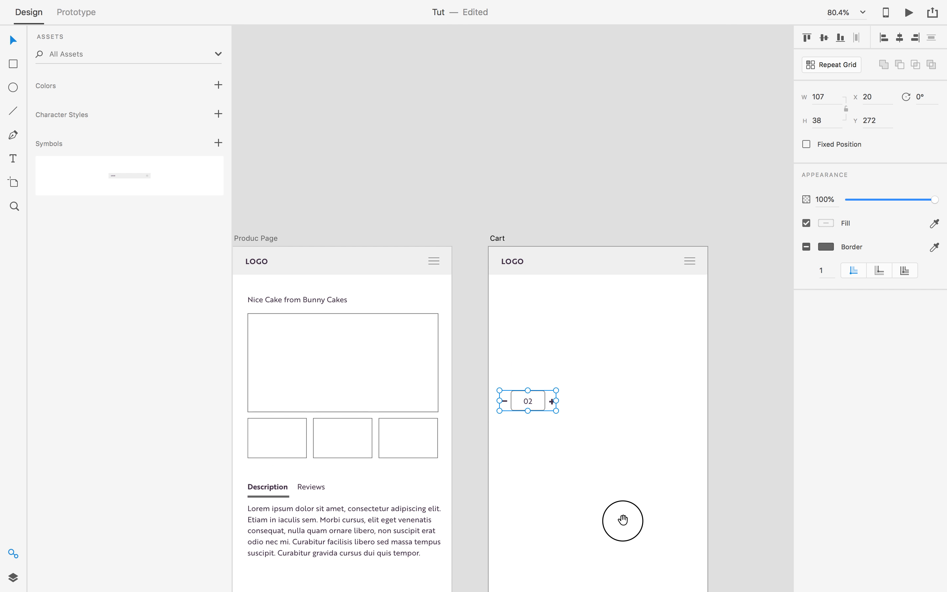
{"action": "left_click_drag", "start_coordinate": [540, 395], "coordinate": [676, 315]}
Draw a straight divider line below the stepper with the Pen tool and nudge the stepper down.
{"action": "left_click", "coordinate": [647, 355]}
{"action": "key", "text": "p"}
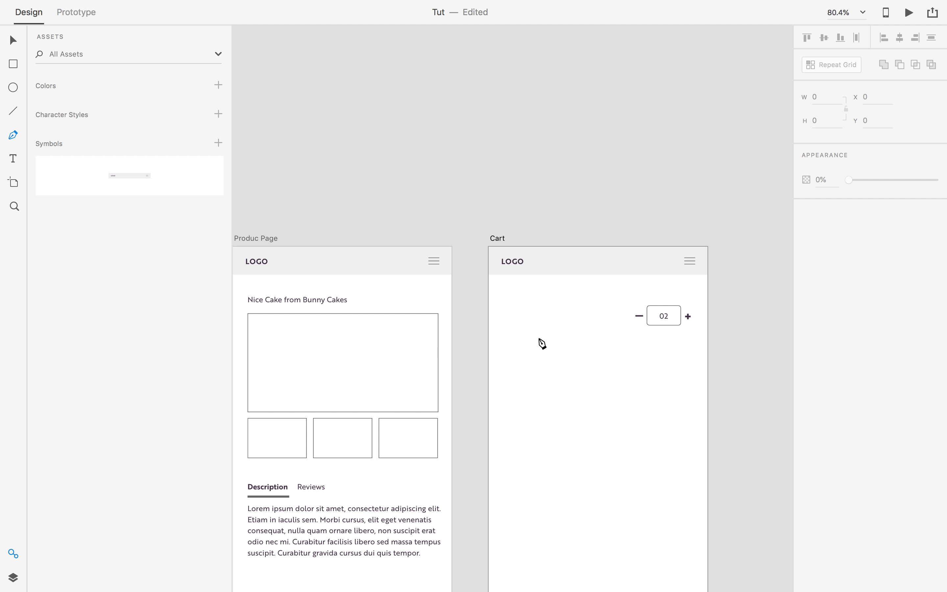
{"action": "left_click", "coordinate": [507, 342]}
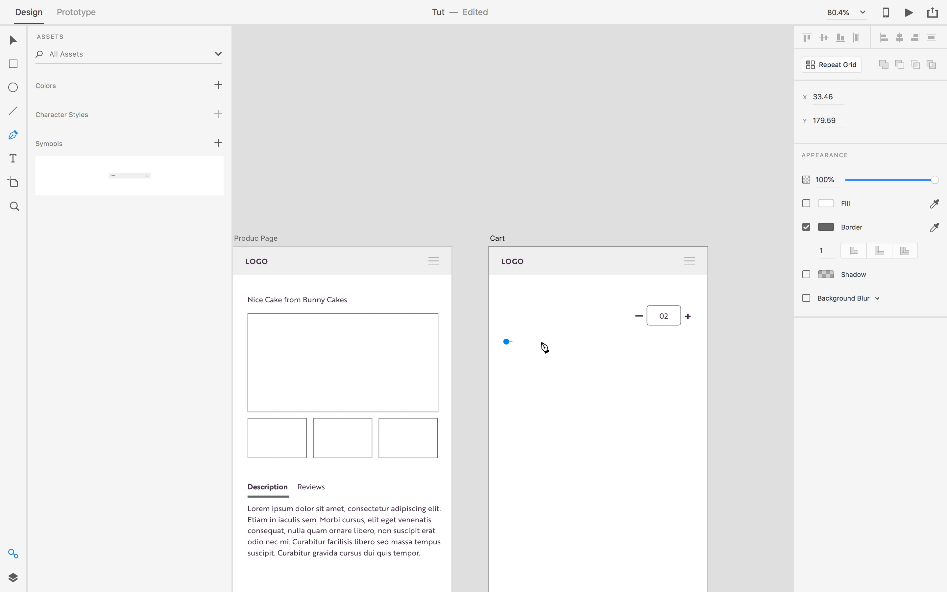
{"action": "left_click", "coordinate": [689, 355], "text": "shift"}
{"action": "key", "text": "Escape"}
{"action": "left_click", "coordinate": [730, 347]}
{"action": "left_click_drag", "start_coordinate": [668, 329], "coordinate": [668, 335]}
Copy the cake title from Produc Page and paste it into Cart beside the stepper.
{"action": "scroll", "coordinate": [701, 375], "scroll_direction": "left", "scroll_amount": 5}
{"action": "scroll", "coordinate": [701, 375], "scroll_direction": "down", "scroll_amount": 2}
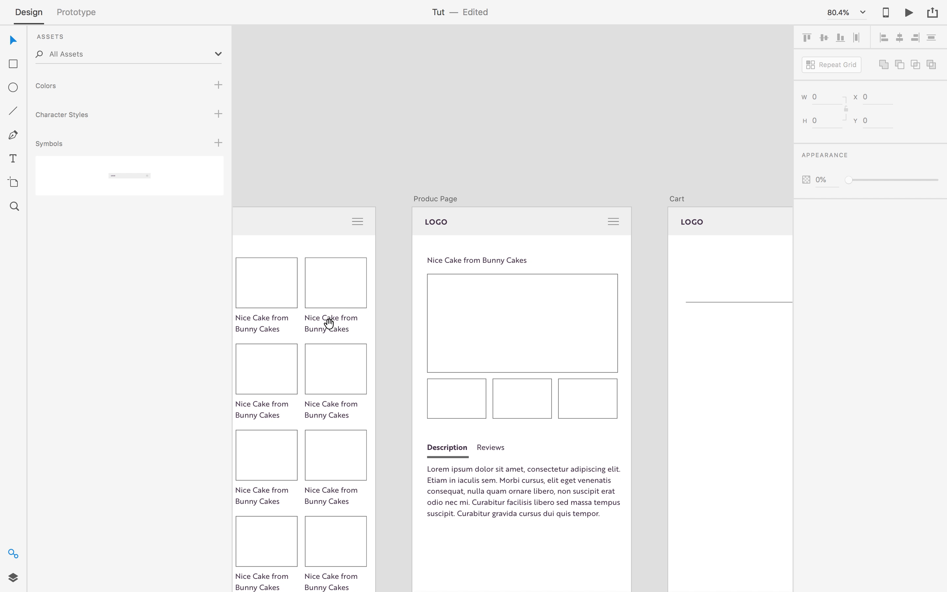
{"action": "double_click", "coordinate": [454, 247]}
{"action": "triple_click", "coordinate": [456, 245]}
{"action": "key", "text": "super+c"}
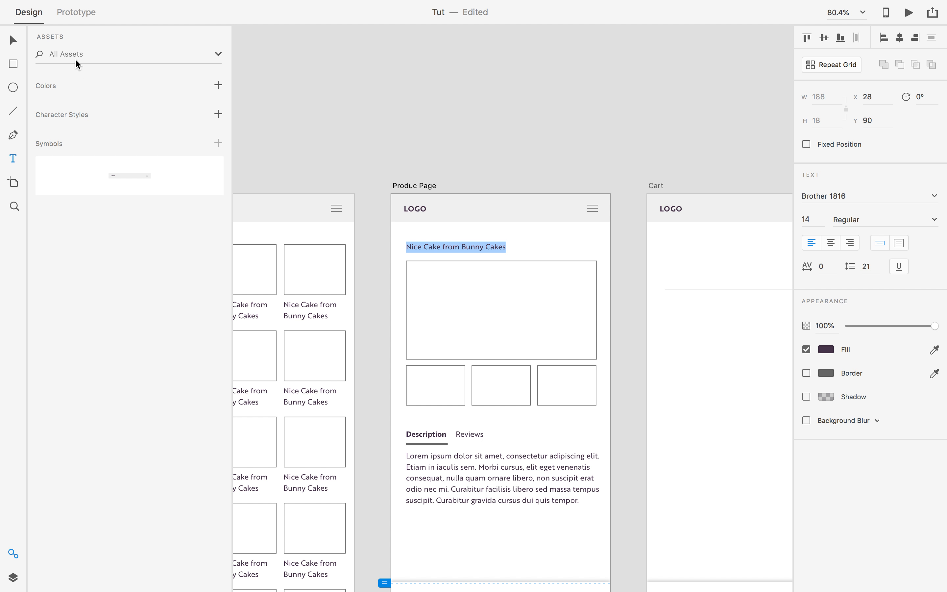
{"action": "left_click", "coordinate": [14, 41]}
{"action": "left_click_drag", "start_coordinate": [470, 190], "coordinate": [305, 152]}
{"action": "left_click", "coordinate": [538, 207]}
{"action": "key", "text": "super+v"}
{"action": "key", "text": "super+z"}
{"action": "left_click", "coordinate": [308, 212]}
{"action": "key", "text": "super+c"}
{"action": "left_click", "coordinate": [524, 219]}
{"action": "key", "text": "super+v"}
{"action": "left_click_drag", "start_coordinate": [532, 211], "coordinate": [536, 238]}
Set the pasted title's font size to 16, after first trying 18.
{"action": "left_click", "coordinate": [817, 221]}
{"action": "type", "text": "18"}
{"action": "key", "text": "Tab"}
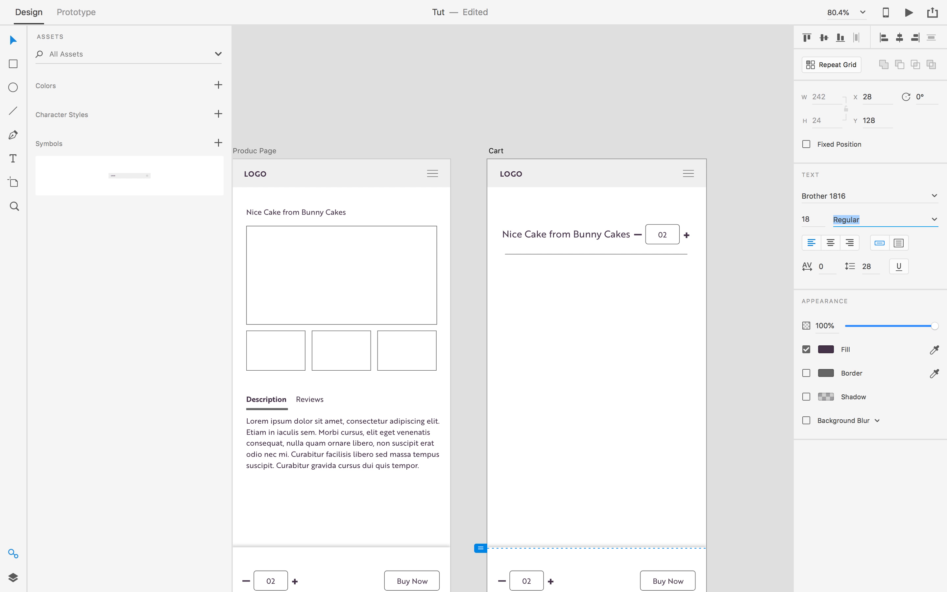
{"action": "left_click", "coordinate": [579, 236]}
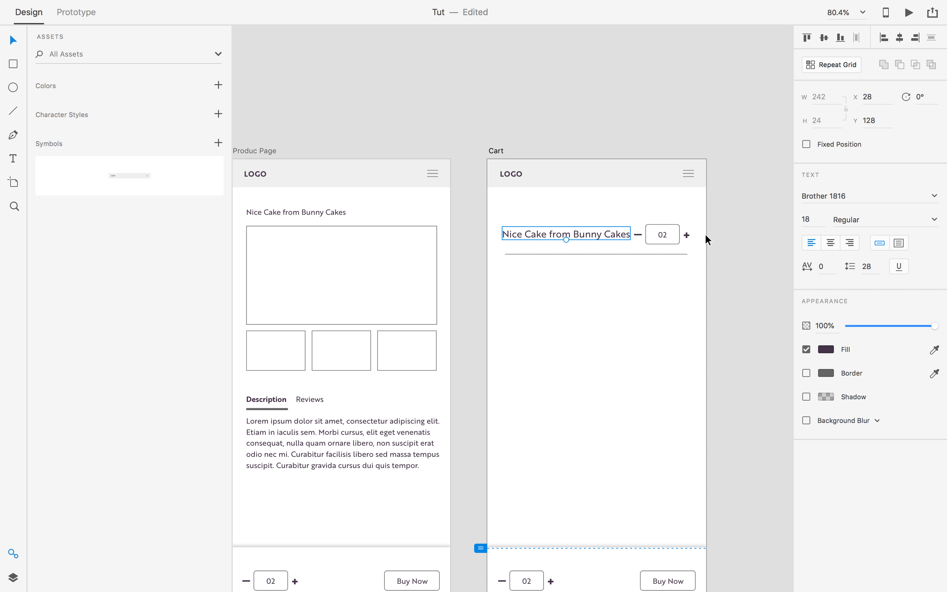
{"action": "left_click", "coordinate": [811, 220]}
{"action": "type", "text": "16"}
{"action": "key", "text": "Tab"}
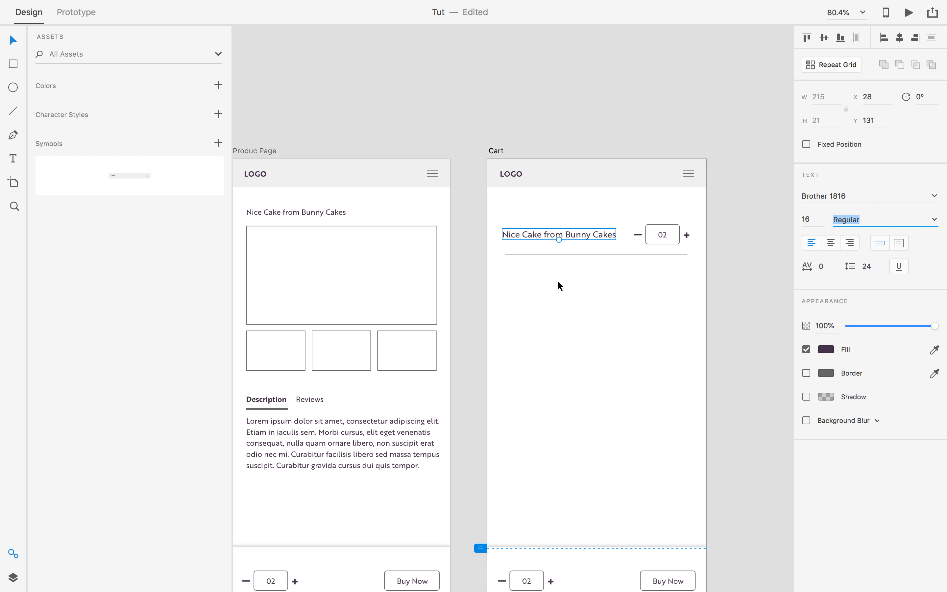
Shift the cake title left to X 20 and extend the divider line to the right.
{"action": "left_click", "coordinate": [558, 280]}
{"action": "scroll", "coordinate": [558, 279], "scroll_direction": "up", "scroll_amount": 1}
{"action": "left_click", "coordinate": [576, 233]}
{"action": "left_click_drag", "start_coordinate": [578, 235], "coordinate": [551, 253]}
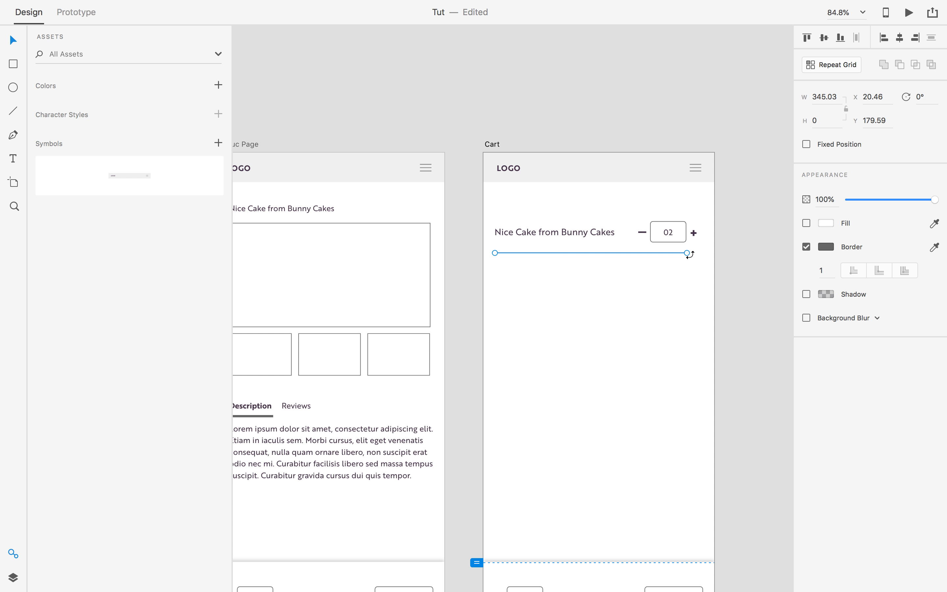
{"action": "left_click_drag", "start_coordinate": [690, 255], "coordinate": [698, 253]}
{"action": "left_click", "coordinate": [757, 267]}
Lighten the divider line's border colour to #DDDDDD.
{"action": "left_click", "coordinate": [617, 254]}
{"action": "left_click", "coordinate": [827, 247]}
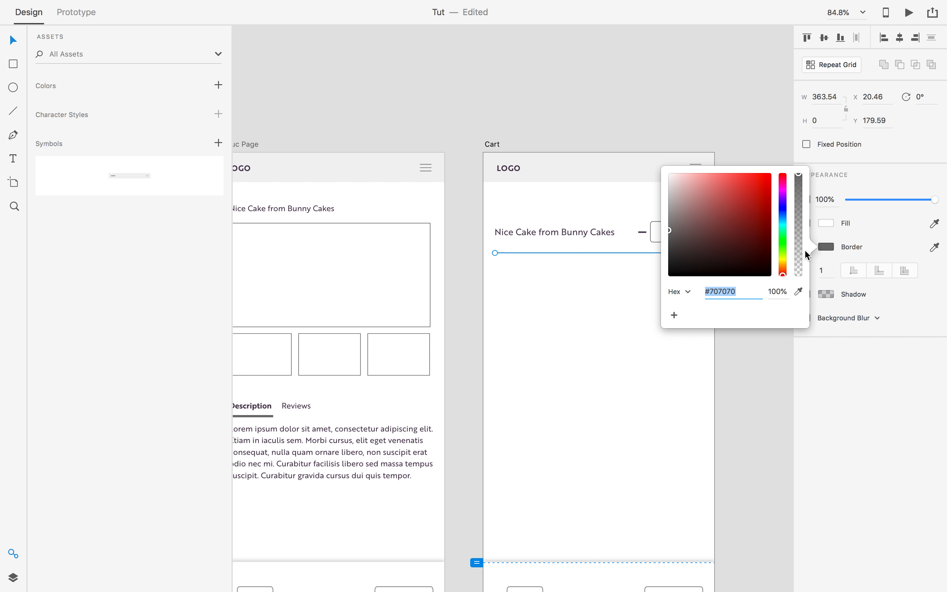
{"action": "left_click_drag", "start_coordinate": [673, 233], "coordinate": [650, 186]}
{"action": "left_click", "coordinate": [653, 113]}
Alt-drag the title, stepper and divider together to create a second row below.
{"action": "left_click", "coordinate": [605, 234]}
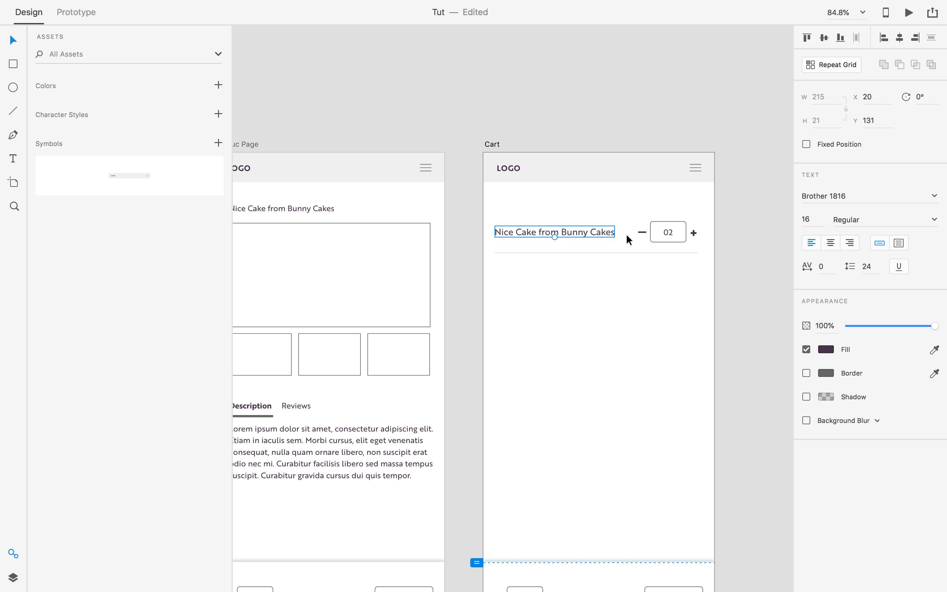
{"action": "left_click", "coordinate": [655, 235], "text": "shift"}
{"action": "left_click", "coordinate": [616, 253], "text": "shift"}
{"action": "left_click_drag", "start_coordinate": [579, 240], "coordinate": [576, 275]}
{"action": "left_click", "coordinate": [759, 283]}
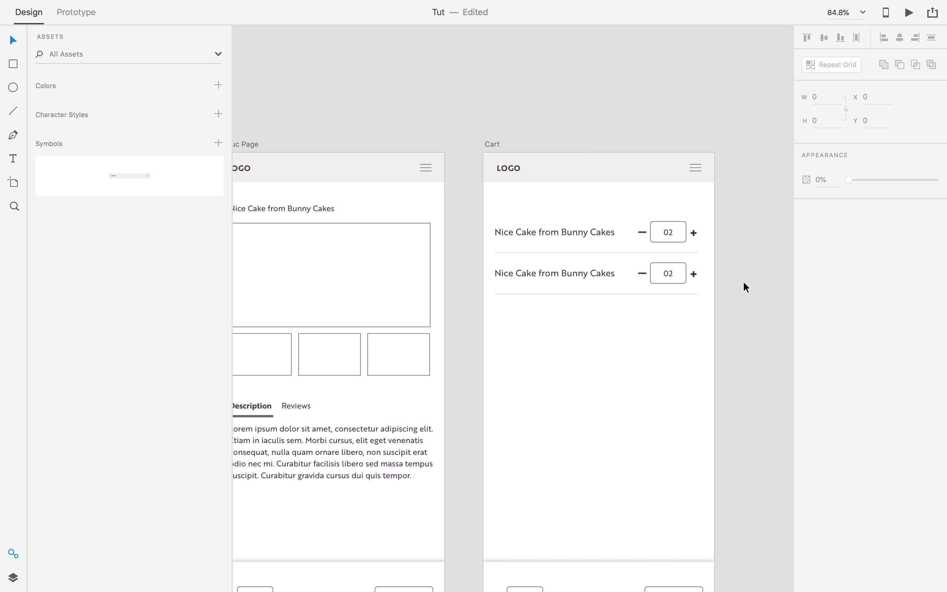
{"action": "scroll", "coordinate": [708, 283], "scroll_direction": "up", "scroll_amount": 2}
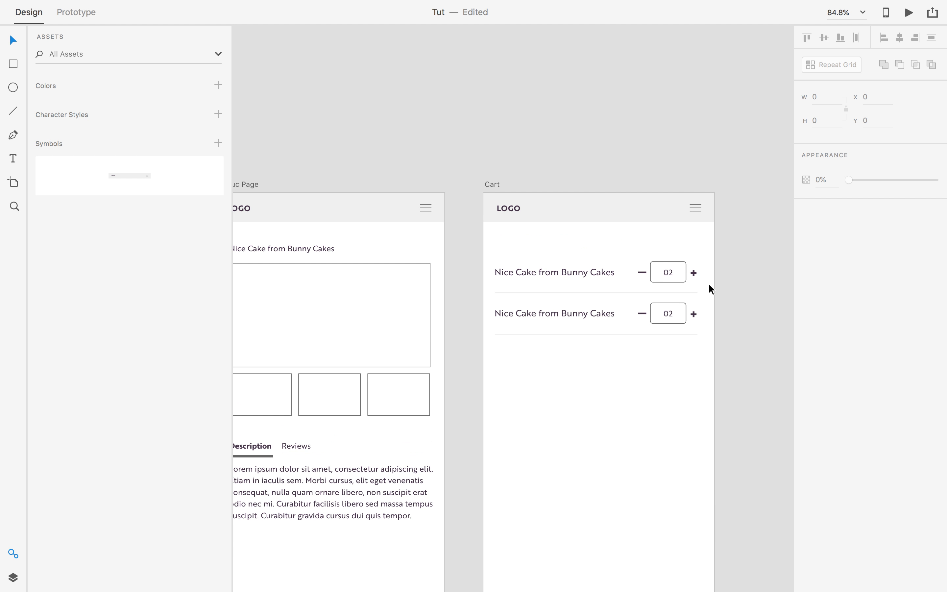
{"action": "scroll", "coordinate": [689, 329], "scroll_direction": "down", "scroll_amount": 3}
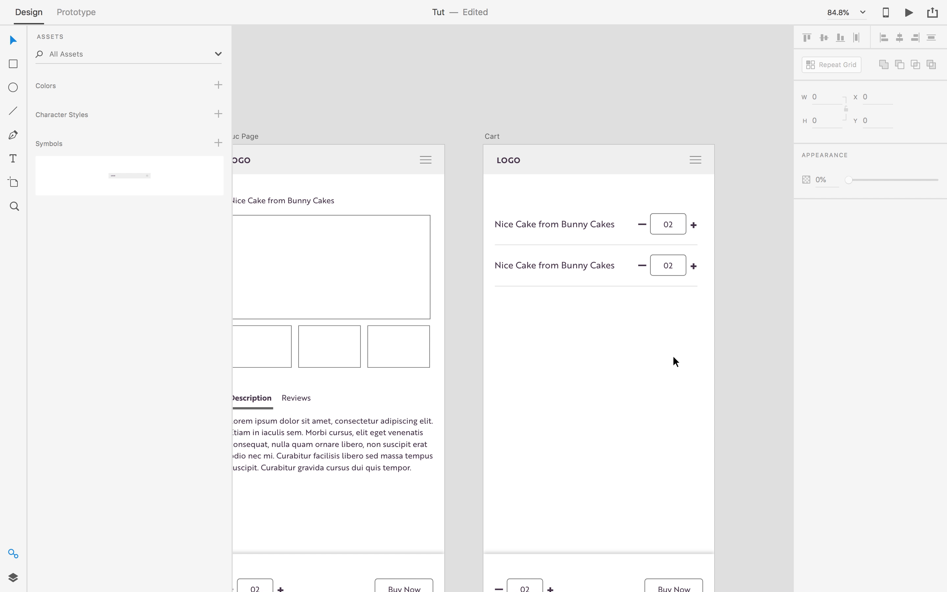
{"action": "scroll", "coordinate": [676, 361], "scroll_direction": "down", "scroll_amount": 5}
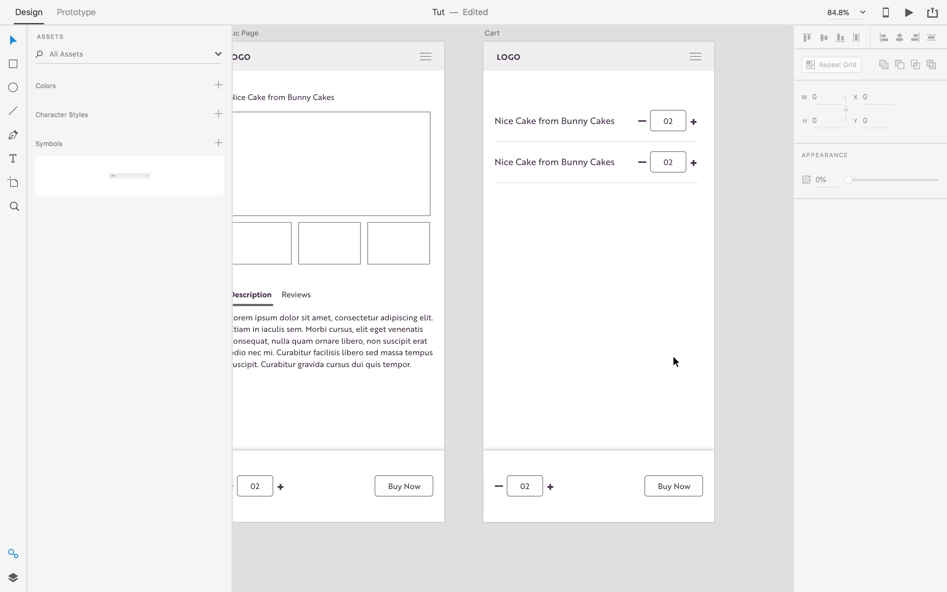
Delete the Cart bottom bar, keeping only the Buy Now button, placed below the second cake row.
{"action": "left_click", "coordinate": [671, 495]}
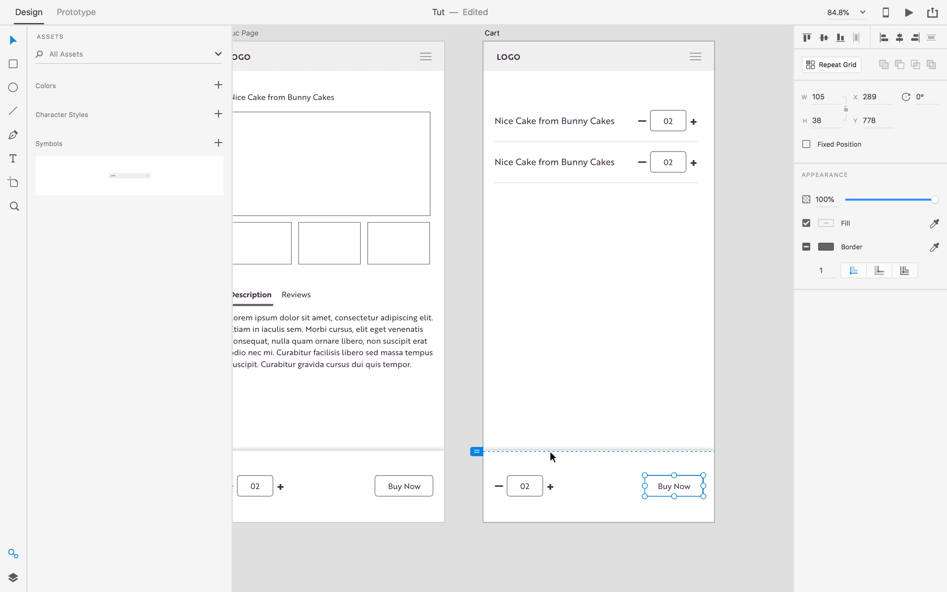
{"action": "left_click_drag", "start_coordinate": [483, 428], "coordinate": [722, 533]}
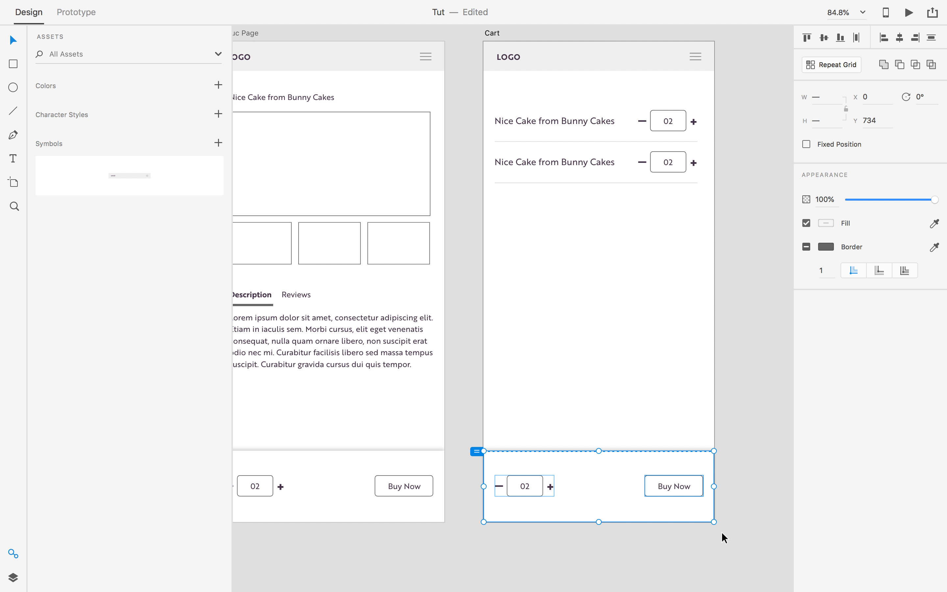
{"action": "key", "text": "Delete"}
{"action": "key", "text": "super+z"}
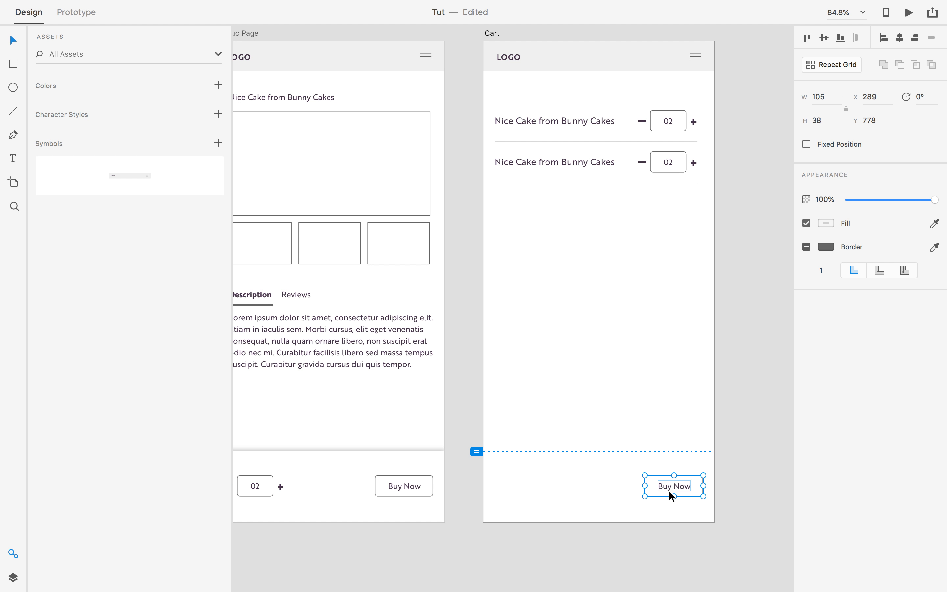
{"action": "left_click_drag", "start_coordinate": [670, 496], "coordinate": [671, 220]}
Relabel the Buy Now button as 'Checkout', fixing the misspelling.
{"action": "double_click", "coordinate": [670, 219]}
{"action": "double_click", "coordinate": [671, 217]}
{"action": "key", "text": "super+a"}
{"action": "type", "text": "Chekcout"}
{"action": "key", "text": "Escape"}
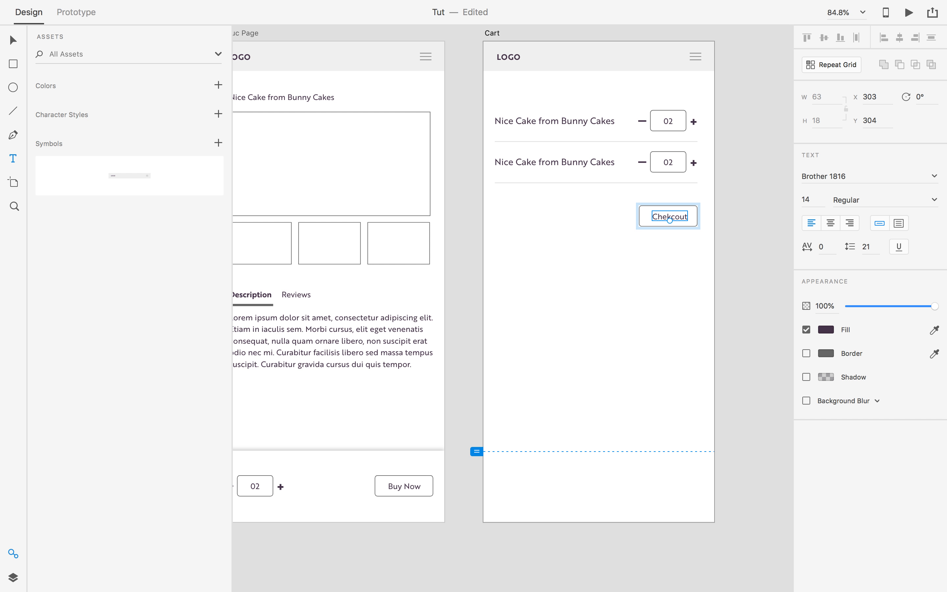
{"action": "double_click", "coordinate": [677, 220]}
{"action": "type", "text": "C"}
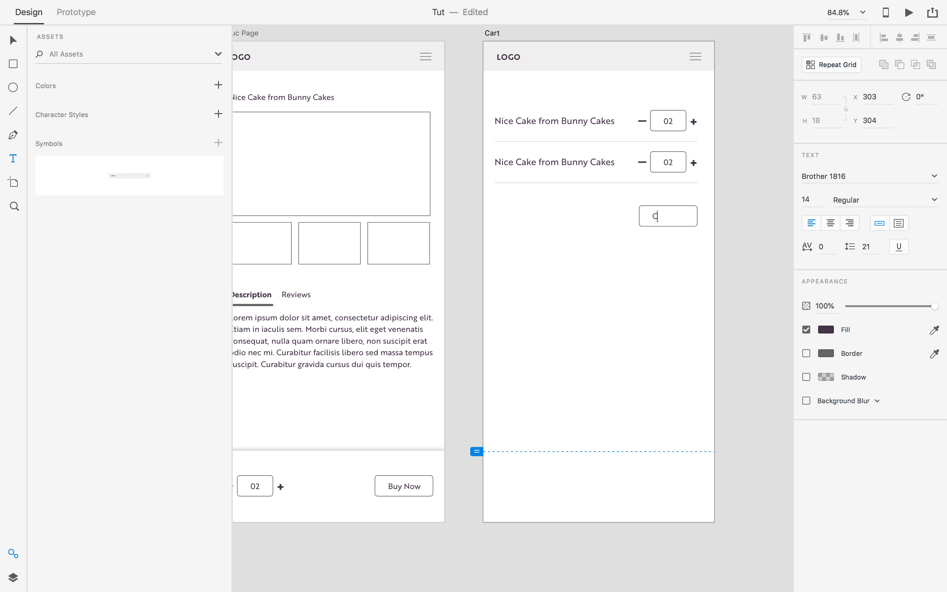
{"action": "type", "text": "heckout"}
{"action": "key", "text": "Escape"}
Nudge the Checkout button slightly left to line it up.
{"action": "left_click", "coordinate": [779, 247]}
{"action": "scroll", "coordinate": [763, 241], "scroll_direction": "up", "scroll_amount": 1}
{"action": "left_click", "coordinate": [666, 217]}
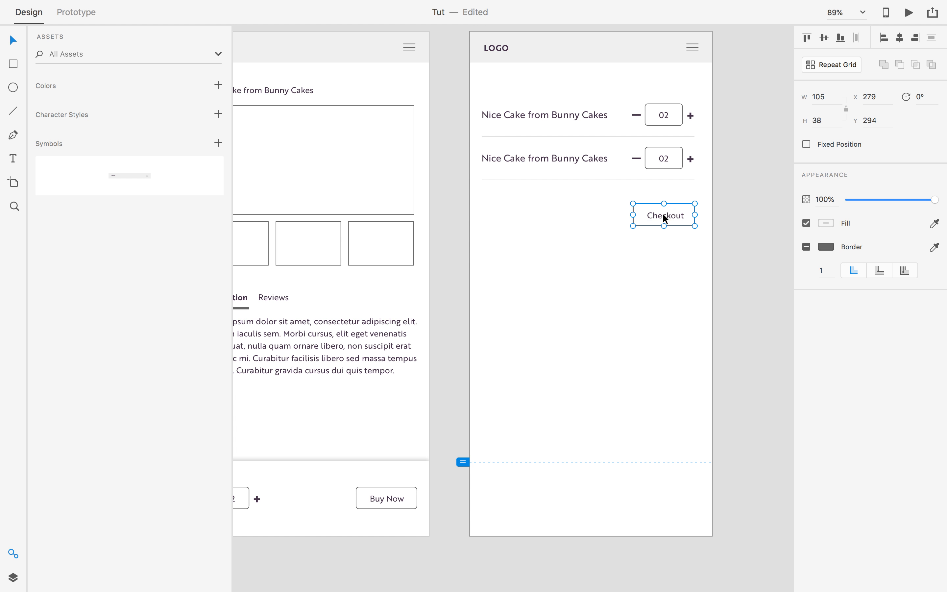
{"action": "left_click_drag", "start_coordinate": [668, 215], "coordinate": [664, 214]}
{"action": "left_click", "coordinate": [672, 278]}
{"action": "scroll", "coordinate": [672, 295], "scroll_direction": "down", "scroll_amount": 10}
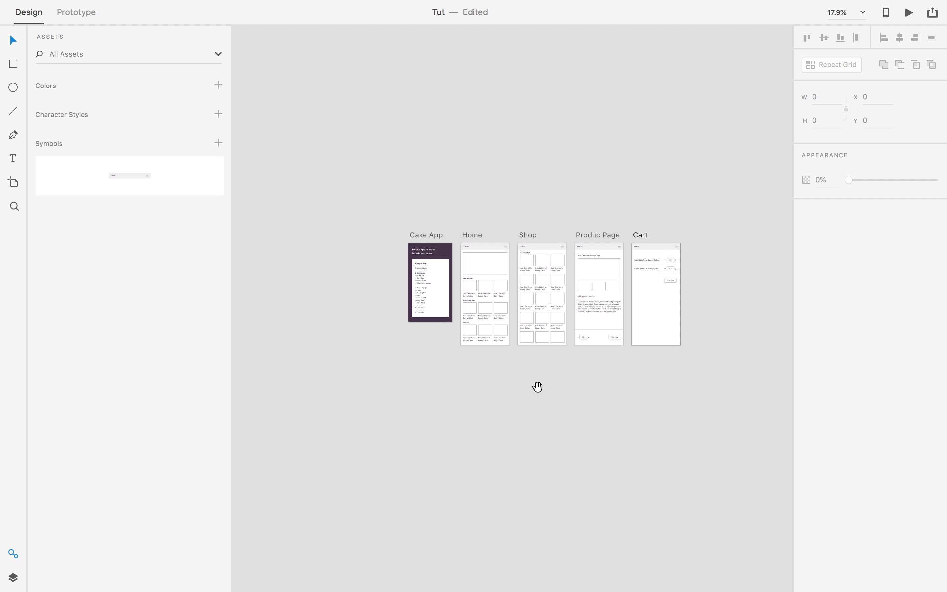
Duplicate the Cart artboard with Cmd+D to create Cart – 1.
{"action": "left_click_drag", "start_coordinate": [537, 387], "coordinate": [562, 378]}
{"action": "scroll", "coordinate": [467, 313], "scroll_direction": "up", "scroll_amount": 5}
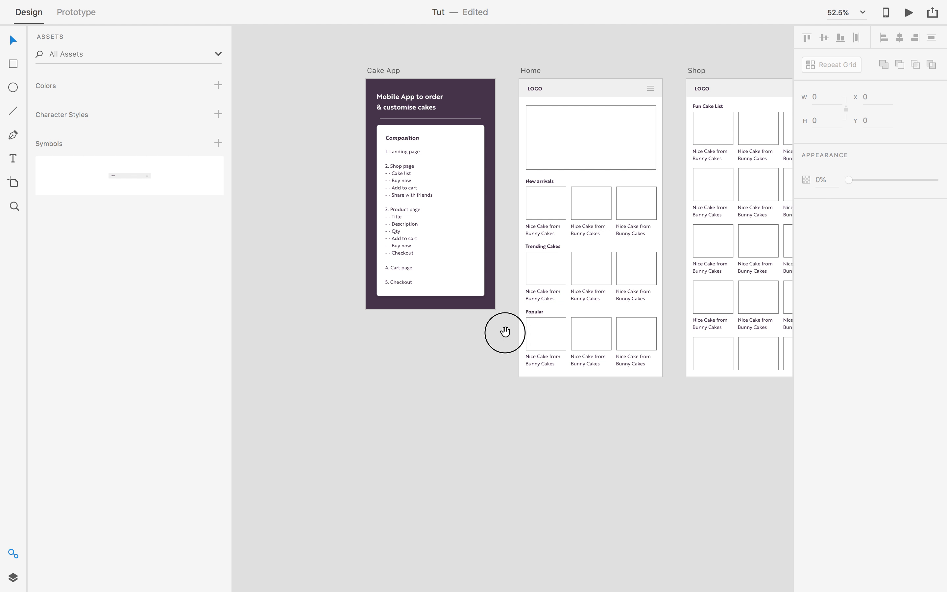
{"action": "left_click_drag", "start_coordinate": [516, 328], "coordinate": [358, 340]}
{"action": "scroll", "coordinate": [358, 340], "scroll_direction": "right", "scroll_amount": 10}
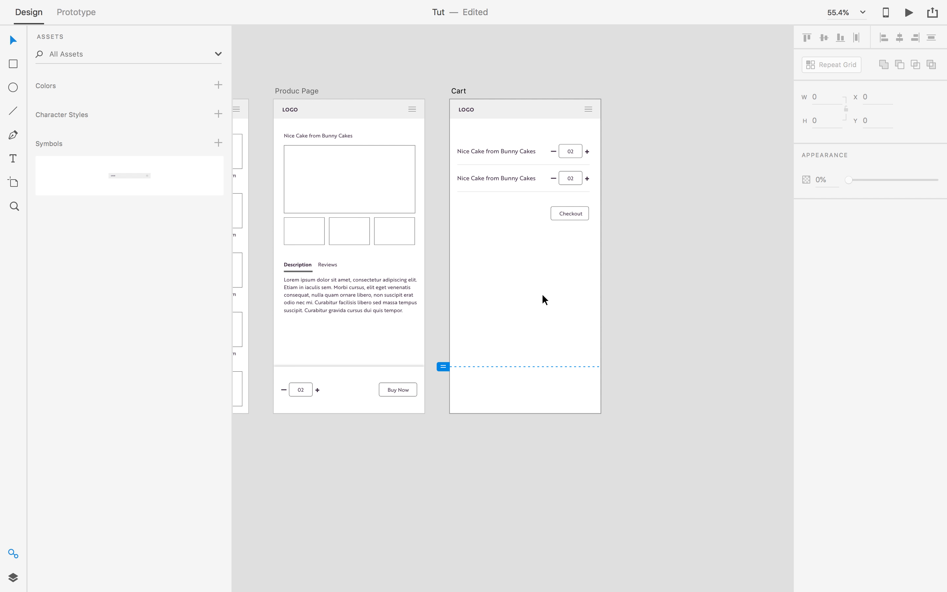
{"action": "scroll", "coordinate": [532, 235], "scroll_direction": "up", "scroll_amount": 2}
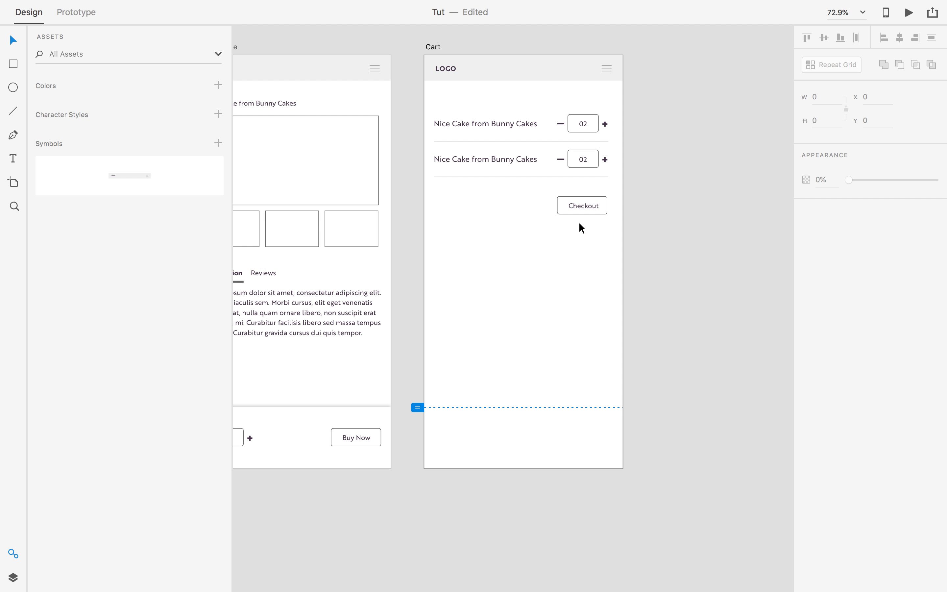
{"action": "scroll", "coordinate": [579, 222], "scroll_direction": "down", "scroll_amount": 1}
{"action": "left_click", "coordinate": [446, 57]}
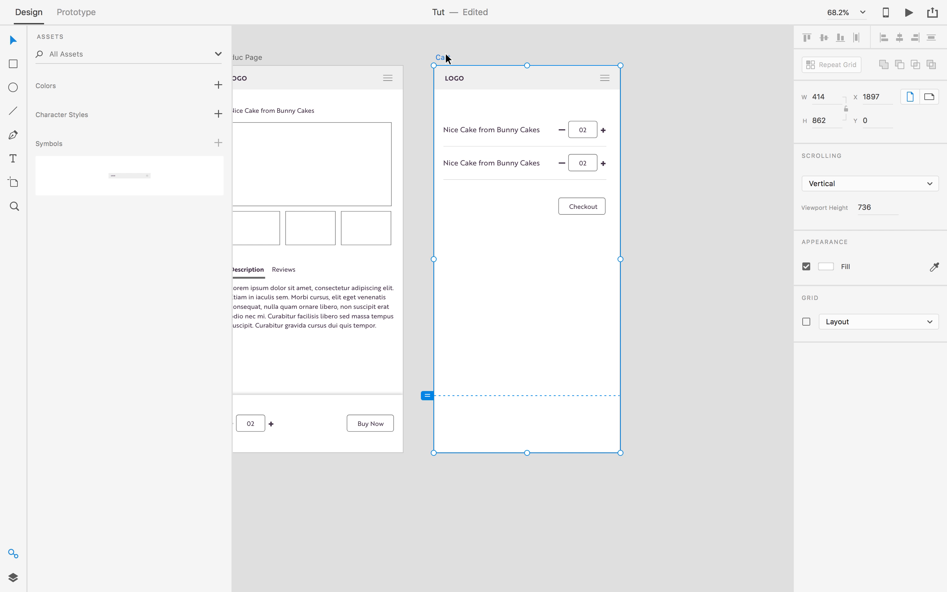
{"action": "key", "text": "super+d"}
Delete the cake rows and Checkout button from Cart – 1, leaving the LOGO header.
{"action": "left_click_drag", "start_coordinate": [642, 149], "coordinate": [402, 320]}
{"action": "key", "text": "Delete"}
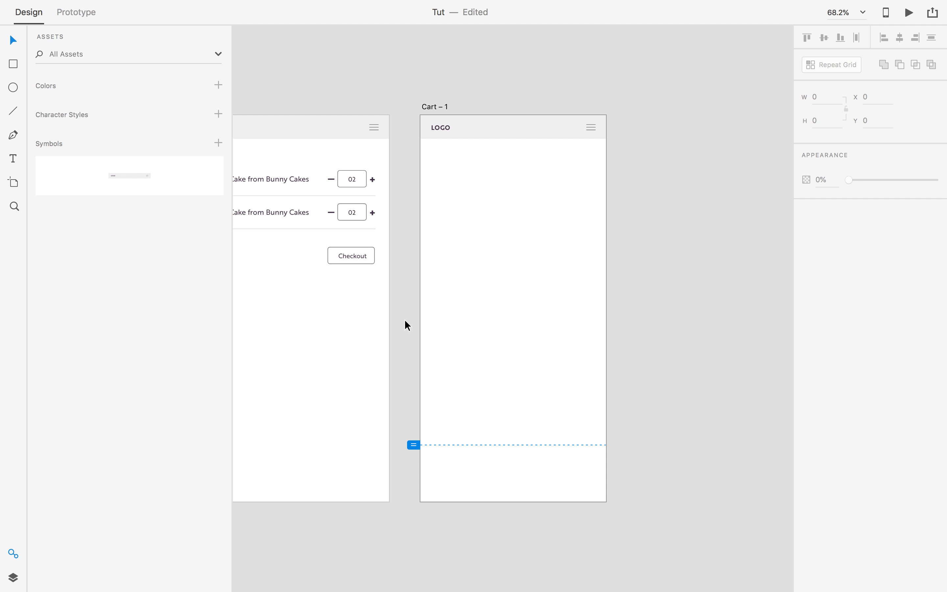
{"action": "scroll", "coordinate": [406, 321], "scroll_direction": "down", "scroll_amount": 3}
{"action": "left_click_drag", "start_coordinate": [281, 351], "coordinate": [672, 320]}
{"action": "left_click_drag", "start_coordinate": [519, 322], "coordinate": [663, 293]}
{"action": "left_click_drag", "start_coordinate": [356, 247], "coordinate": [515, 235]}
{"action": "scroll", "coordinate": [424, 250], "scroll_direction": "up", "scroll_amount": 5}
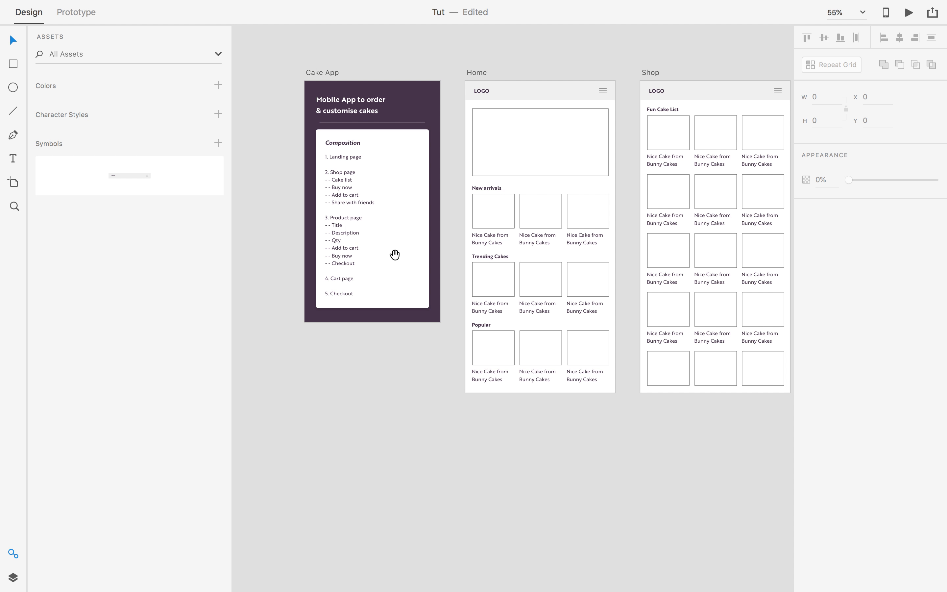
{"action": "scroll", "coordinate": [332, 294], "scroll_direction": "down", "scroll_amount": 6}
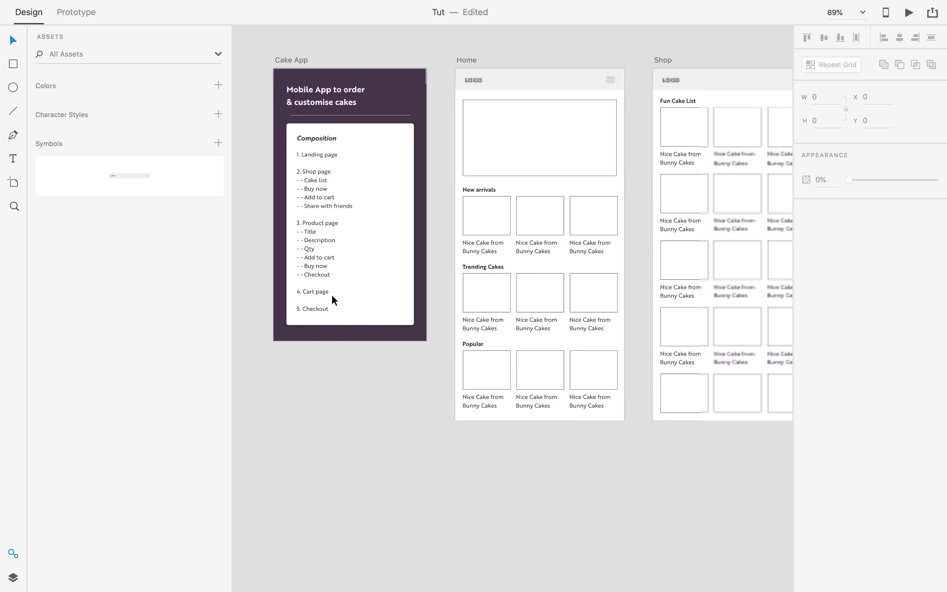
{"action": "scroll", "coordinate": [501, 328], "scroll_direction": "right", "scroll_amount": 5}
{"action": "left_click_drag", "start_coordinate": [515, 294], "coordinate": [396, 294]}
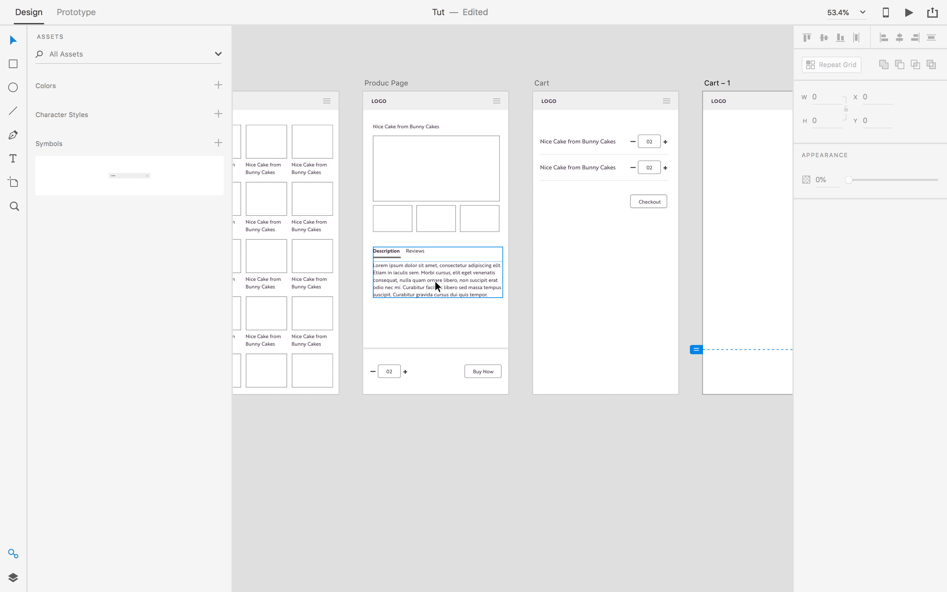
Select the cake title text on the Produc Page artboard for reuse.
{"action": "left_click", "coordinate": [406, 128]}
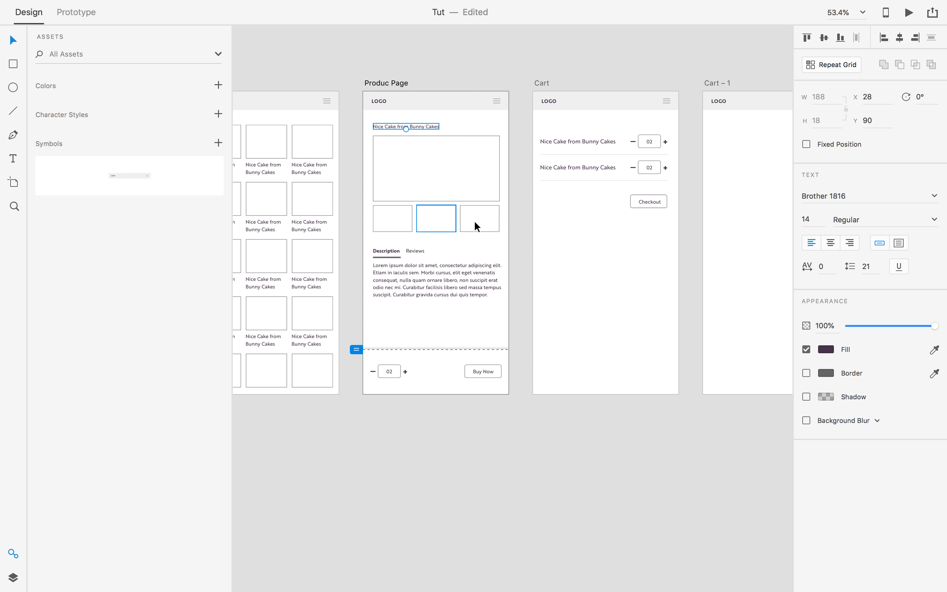
{"action": "left_click_drag", "start_coordinate": [609, 276], "coordinate": [404, 276]}
{"action": "scroll", "coordinate": [408, 165], "scroll_direction": "right", "scroll_amount": 3}
{"action": "scroll", "coordinate": [401, 180], "scroll_direction": "up", "scroll_amount": 3}
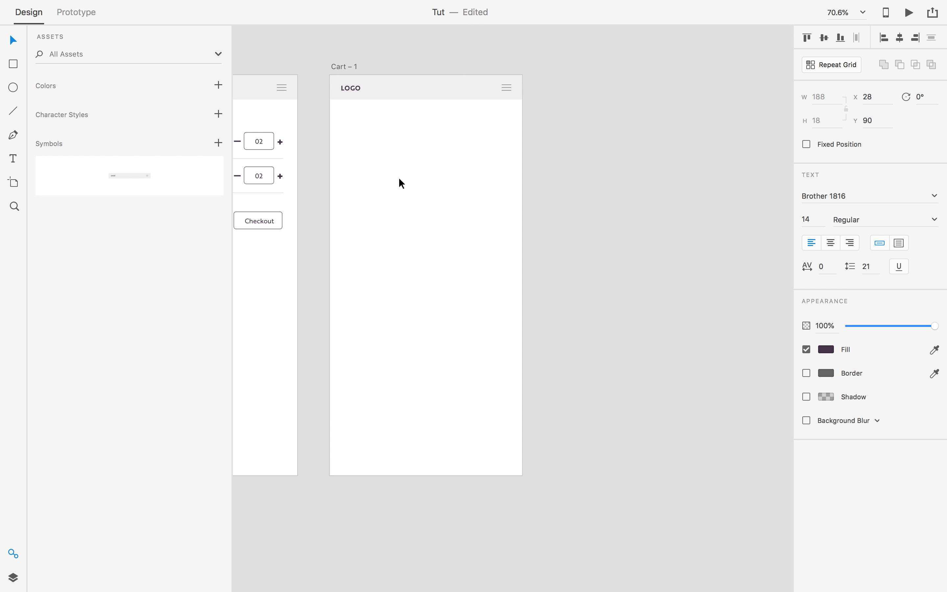
Paste the title near the top of Cart – 1 and retype it as 'Thankyou for your business'.
{"action": "key", "text": "super+v"}
{"action": "left_click_drag", "start_coordinate": [501, 303], "coordinate": [420, 182]}
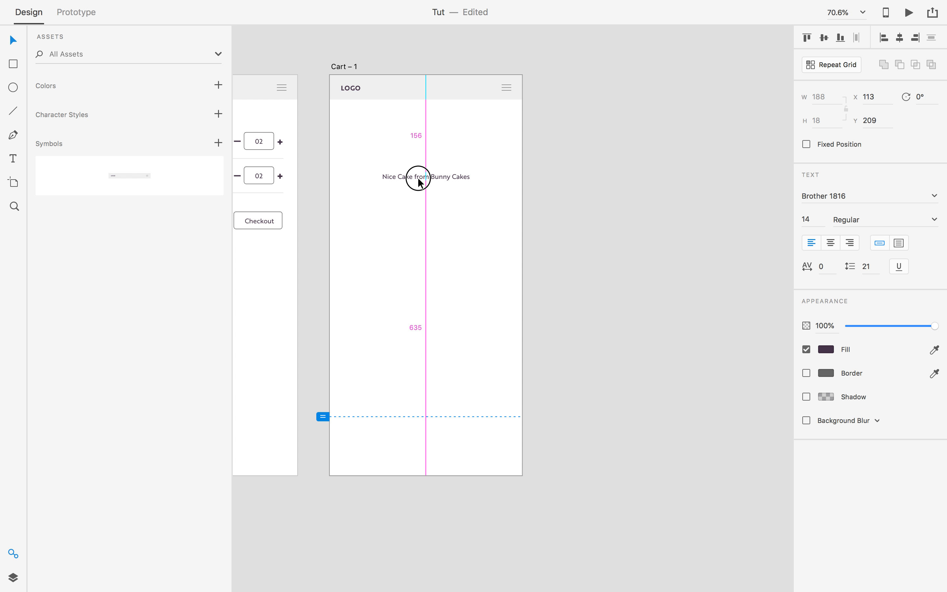
{"action": "key", "text": "t"}
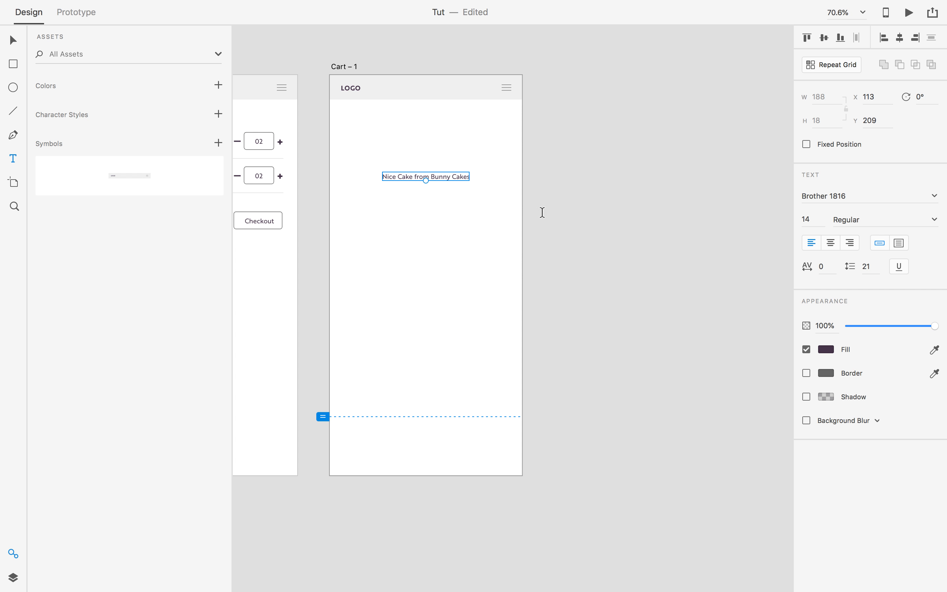
{"action": "left_click", "coordinate": [425, 176]}
{"action": "left_click", "coordinate": [431, 176]}
{"action": "key", "text": "super+a"}
{"action": "type", "text": "Thre"}
{"action": "key", "text": "BackSpace"}
{"action": "key", "text": "BackSpace"}
{"action": "type", "text": "n"}
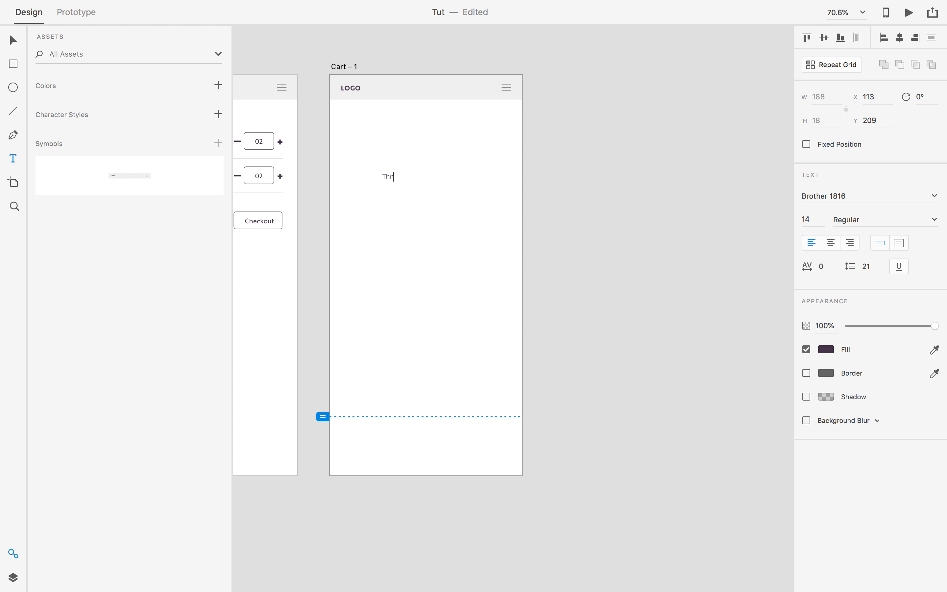
{"action": "key", "text": "BackSpace"}
{"action": "type", "text": "ank you For N"}
{"action": "key", "text": "BackSpace"}
{"action": "key", "text": "BackSpace"}
{"action": "key", "text": "BackSpace"}
{"action": "key", "text": "BackSpace"}
{"action": "key", "text": "BackSpace"}
{"action": "type", "text": "for your business"}
Centre-align the thank-you message and set its font size to 42.
{"action": "key", "text": "super+a"}
{"action": "left_click", "coordinate": [834, 242]}
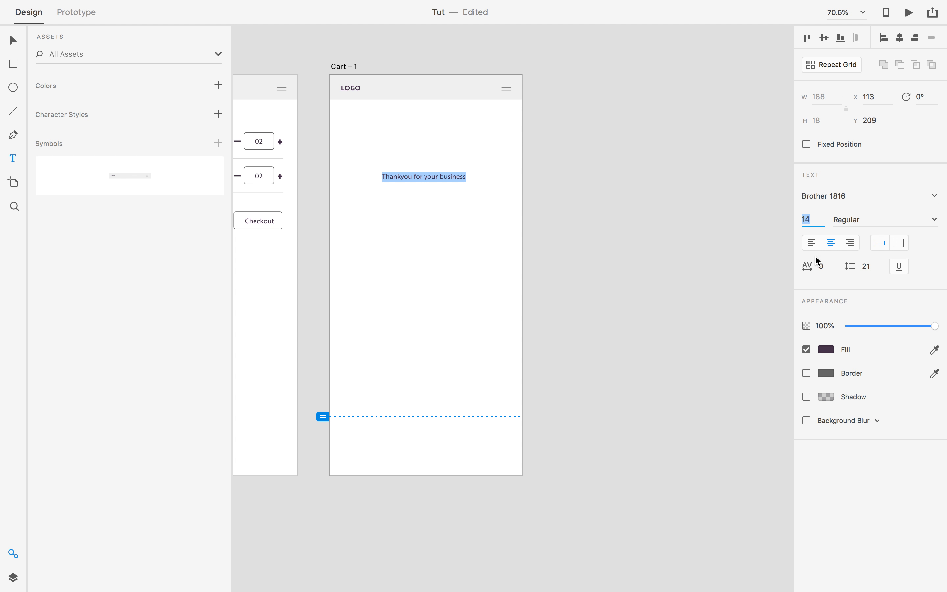
{"action": "type", "text": "42"}
{"action": "key", "text": "Tab"}
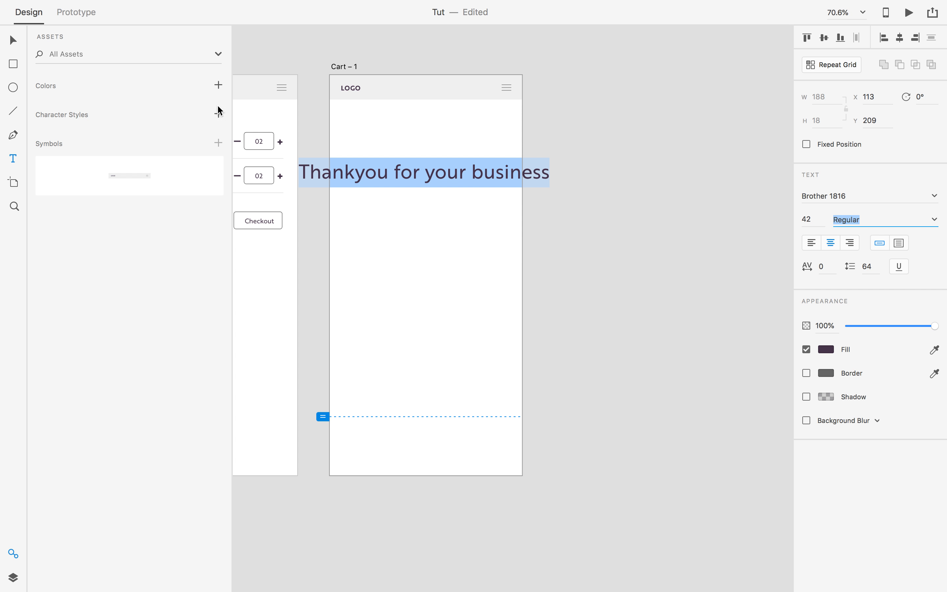
Break the message onto two lines before 'your' and shift it slightly right to centre it.
{"action": "left_click", "coordinate": [13, 41]}
{"action": "left_click", "coordinate": [429, 174]}
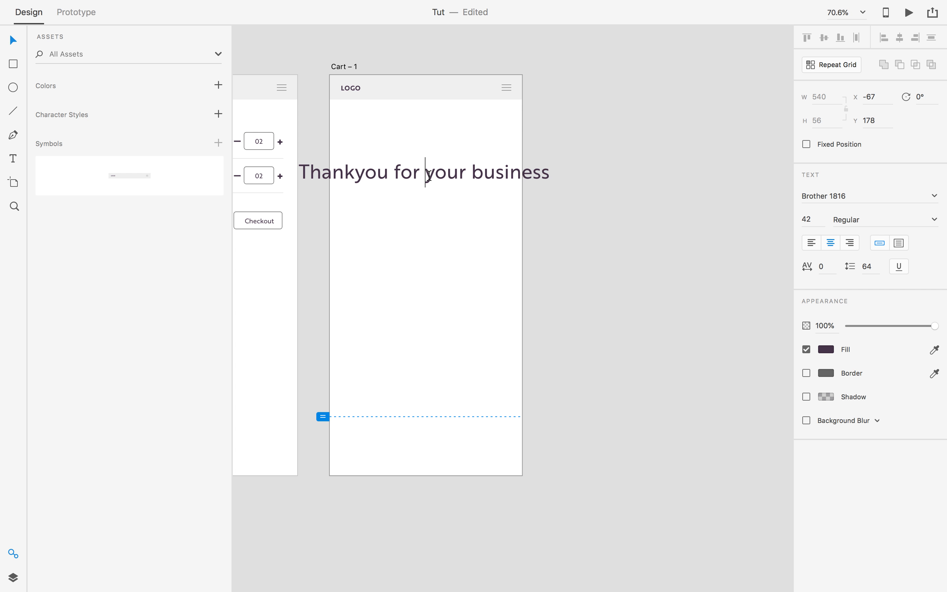
{"action": "key", "text": "Return"}
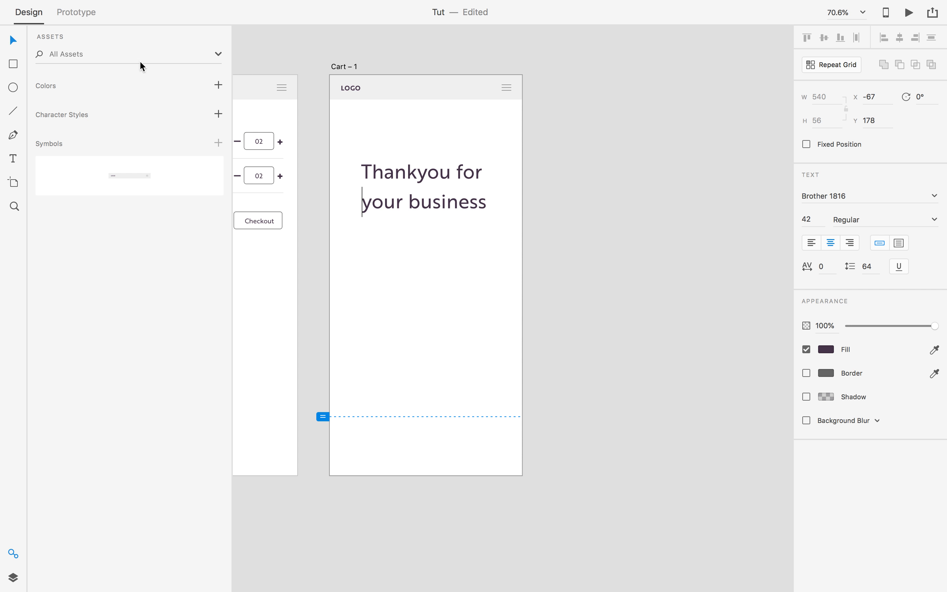
{"action": "left_click", "coordinate": [10, 39]}
{"action": "left_click_drag", "start_coordinate": [404, 180], "coordinate": [408, 179]}
{"action": "left_click", "coordinate": [558, 214]}
{"action": "scroll", "coordinate": [558, 215], "scroll_direction": "down", "scroll_amount": 1}
{"action": "left_click_drag", "start_coordinate": [538, 321], "coordinate": [719, 322]}
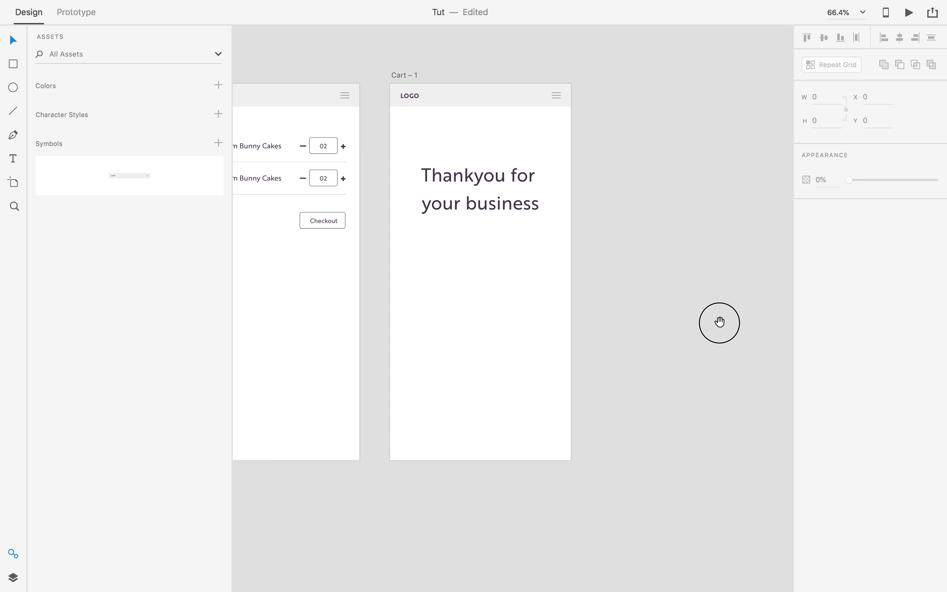
{"action": "scroll", "coordinate": [621, 307], "scroll_direction": "down", "scroll_amount": 5}
{"action": "scroll", "coordinate": [623, 309], "scroll_direction": "left", "scroll_amount": 5}
{"action": "scroll", "coordinate": [556, 301], "scroll_direction": "down", "scroll_amount": 2}
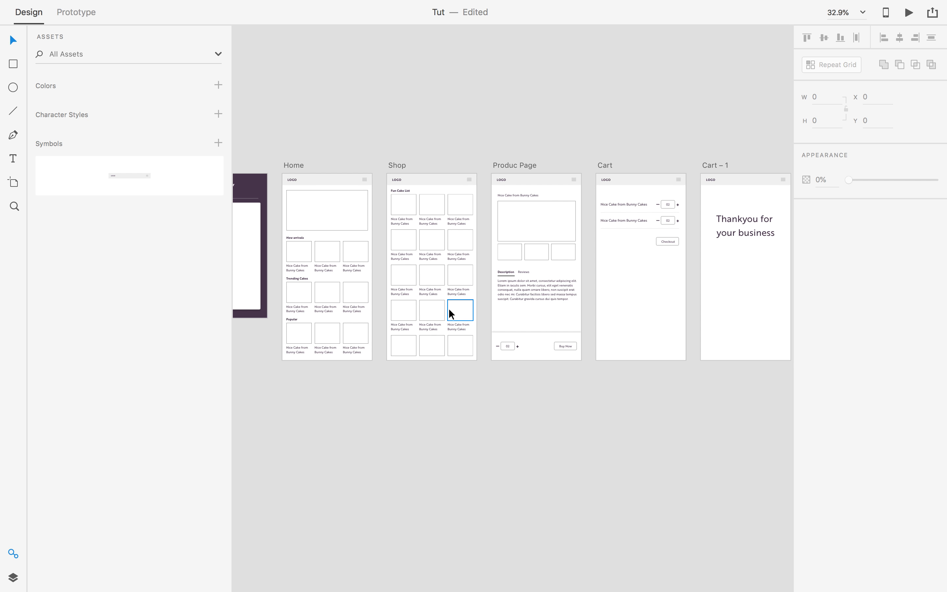
{"action": "scroll", "coordinate": [449, 309], "scroll_direction": "right", "scroll_amount": 1}
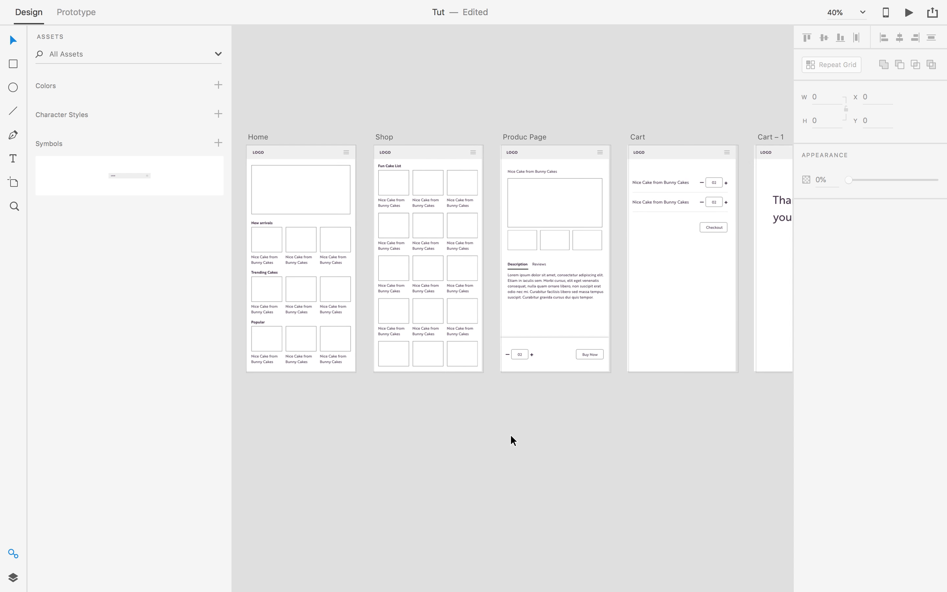
{"action": "scroll", "coordinate": [511, 434], "scroll_direction": "down", "scroll_amount": 1}
{"action": "left_click_drag", "start_coordinate": [510, 434], "coordinate": [490, 377]}
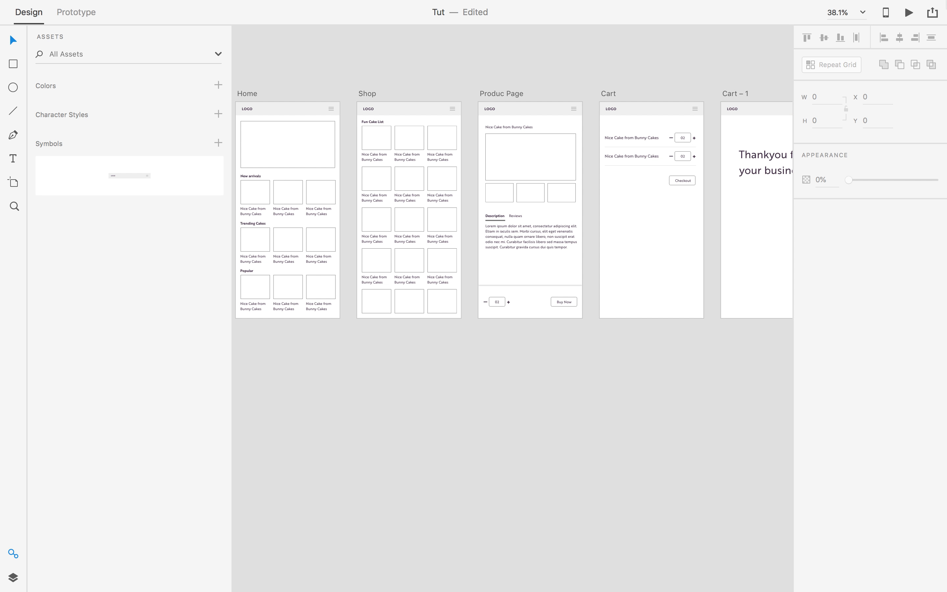
{"action": "mouse_move", "coordinate": [689, 3]}
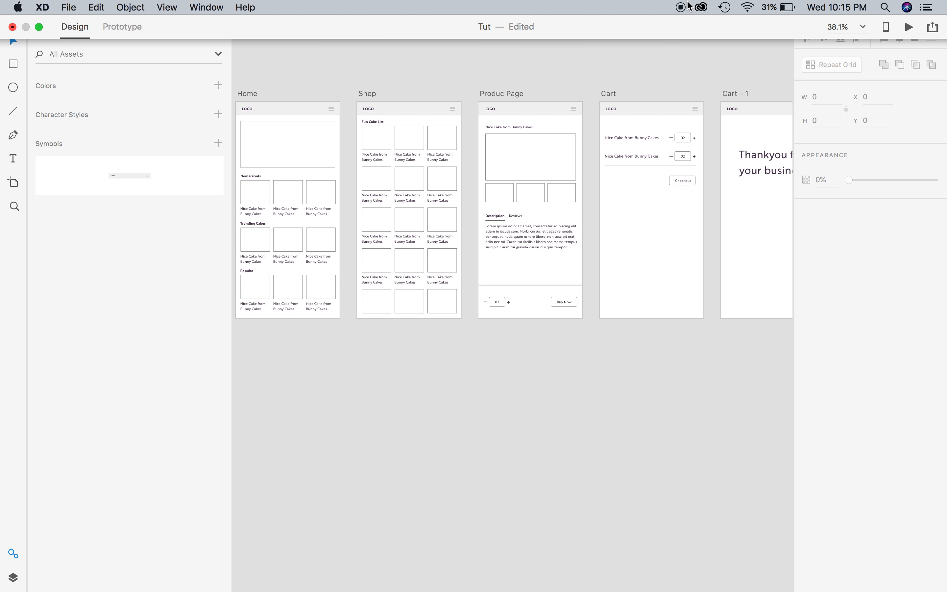